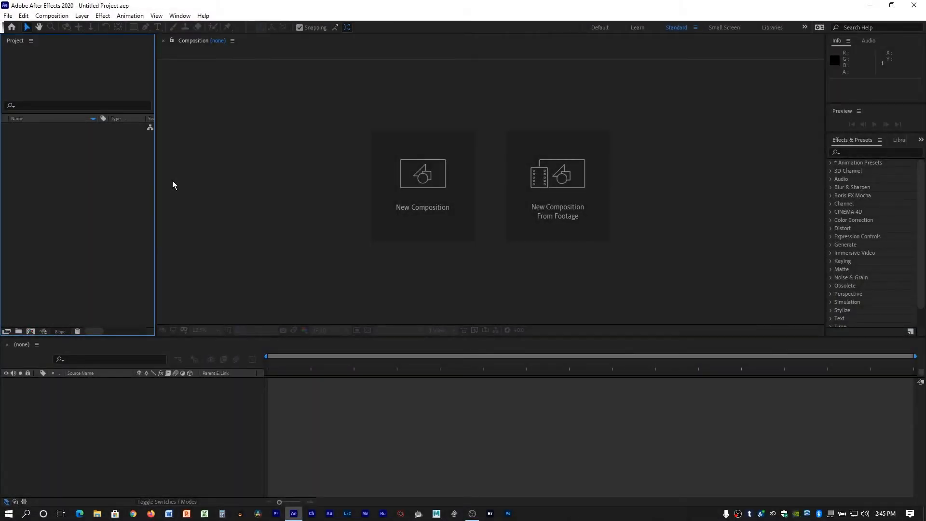
Import 04520003.MP4 from the Spark Power folder as footage and create a composition from it in the timeline.
left_click(8, 16)
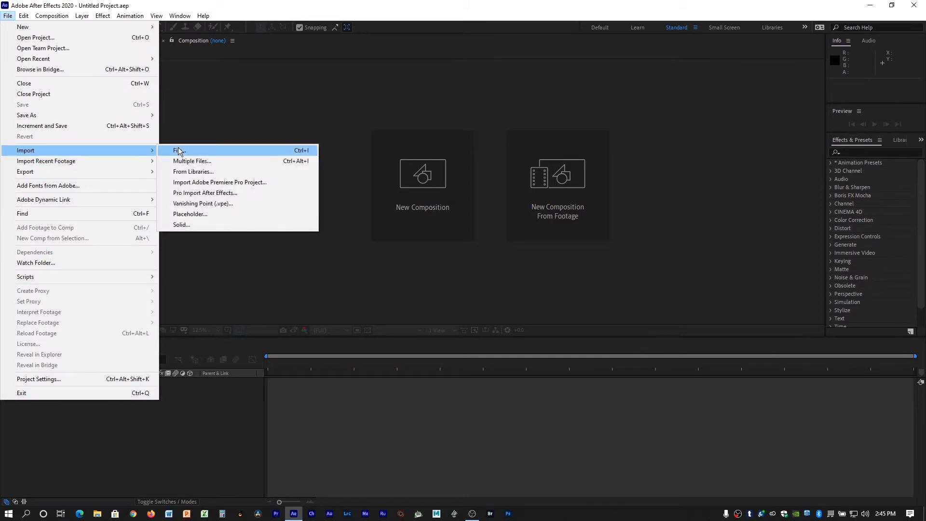
left_click(196, 244)
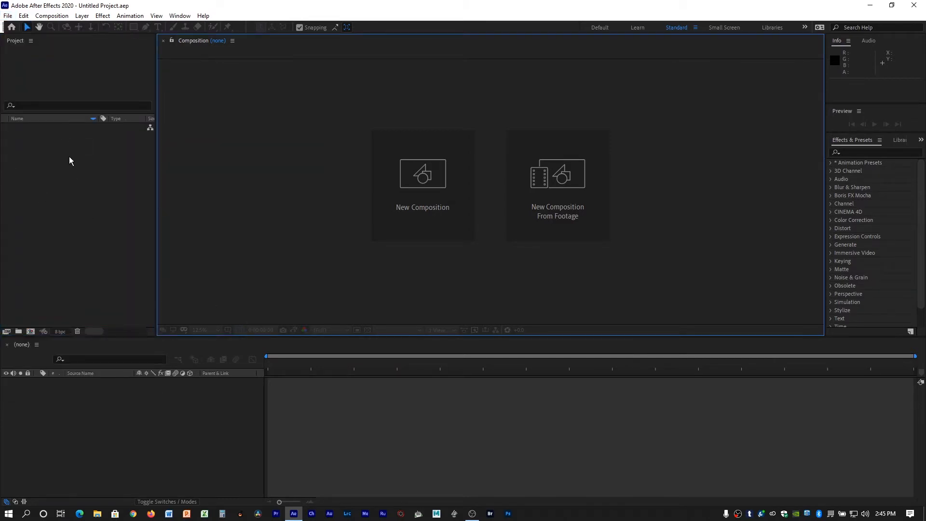
double_click(79, 175)
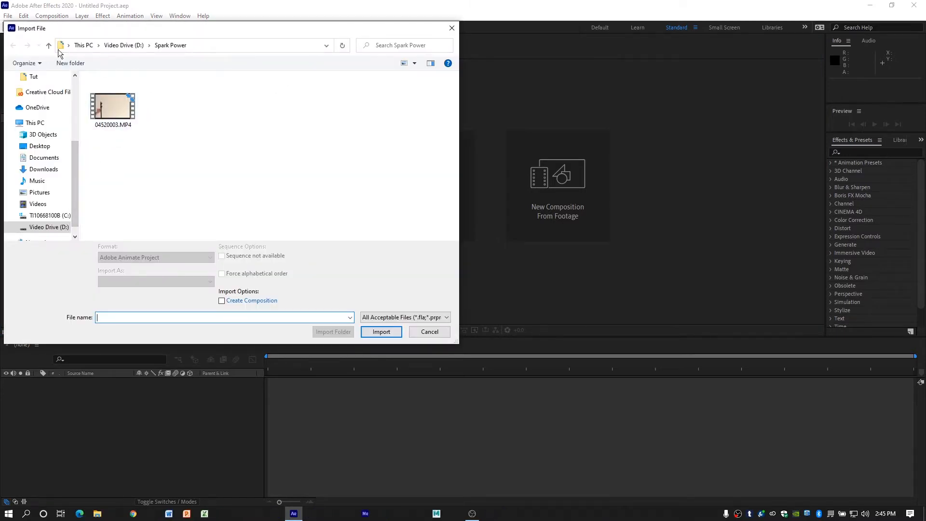
left_click(115, 110)
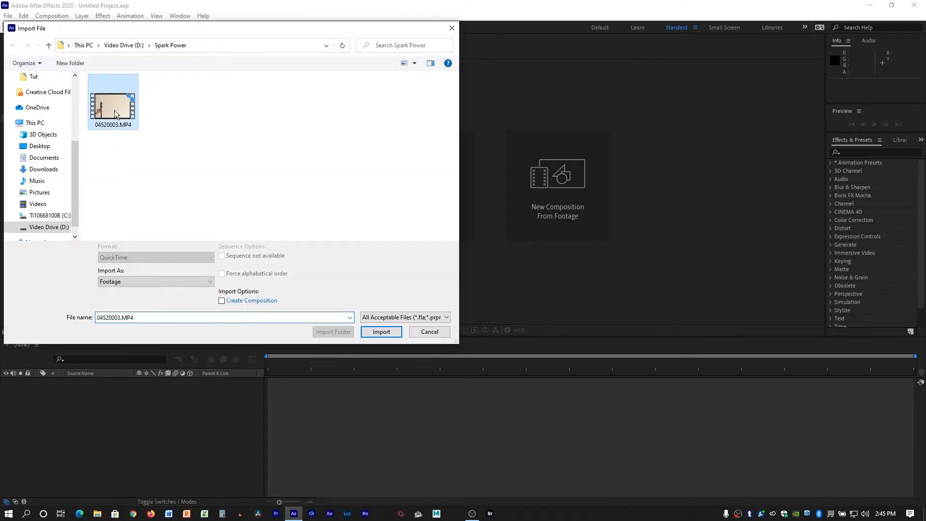
left_click(381, 332)
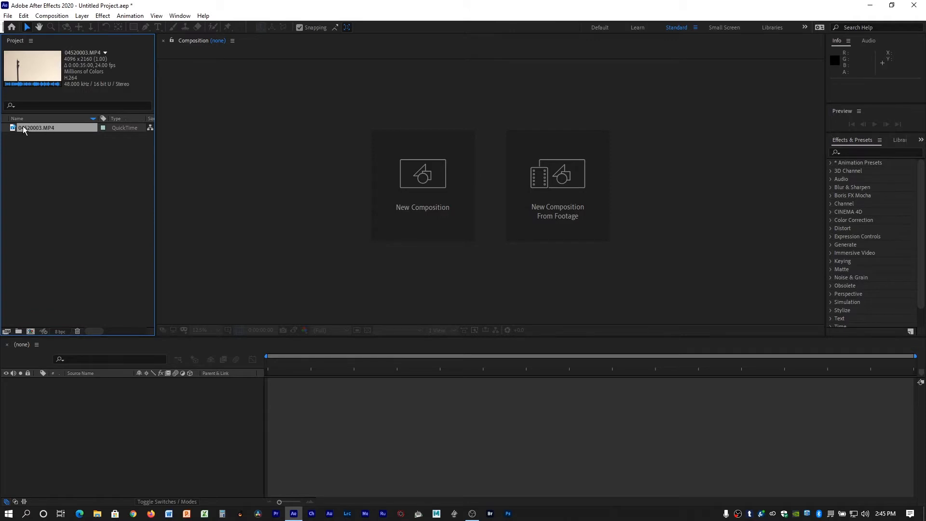
left_click_drag(23, 127, 409, 401)
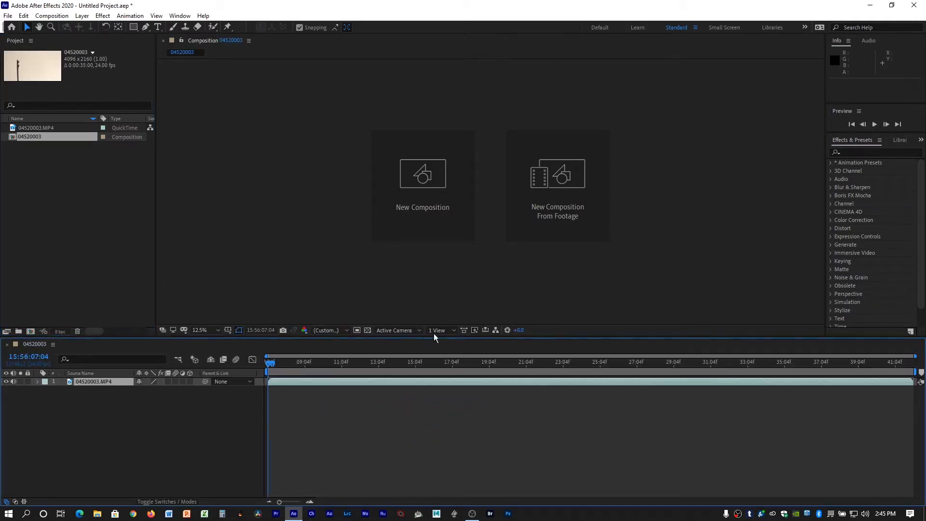
Preview the footage, set the work area from 15:56:27:15 to 15:56:30:16, and trim the composition to it.
left_click(873, 124)
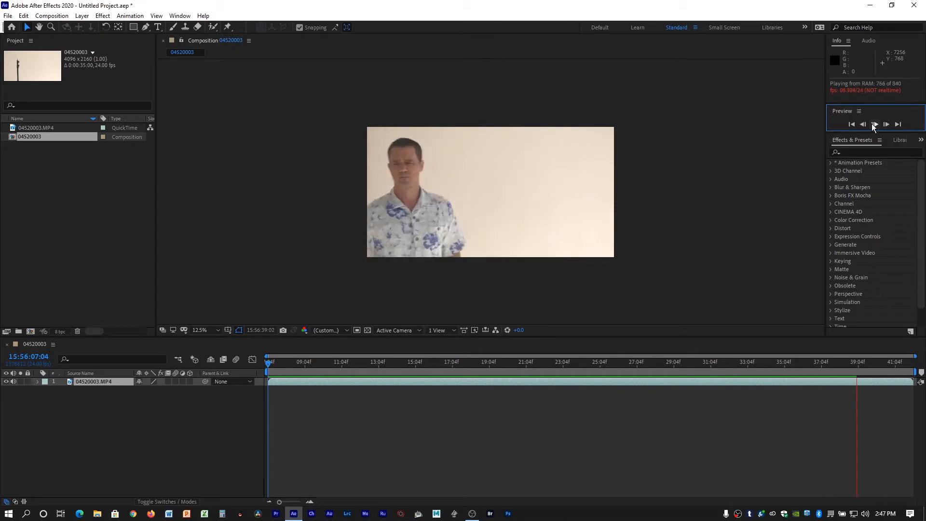
left_click_drag(379, 362, 646, 369)
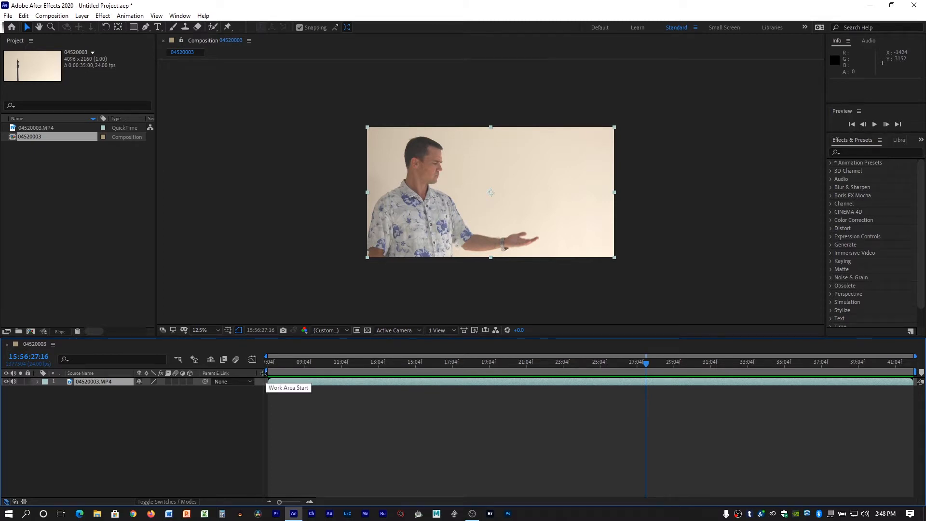
left_click_drag(264, 373, 642, 370)
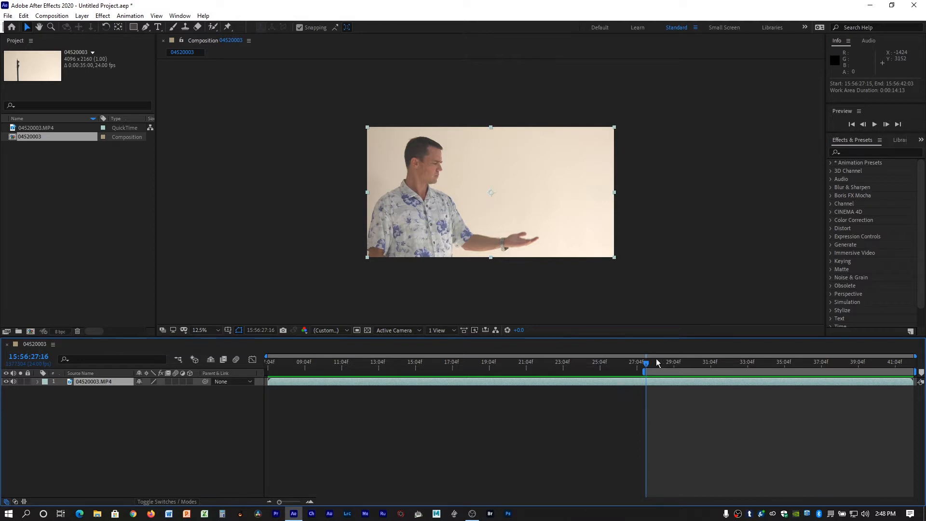
left_click_drag(648, 361, 702, 371)
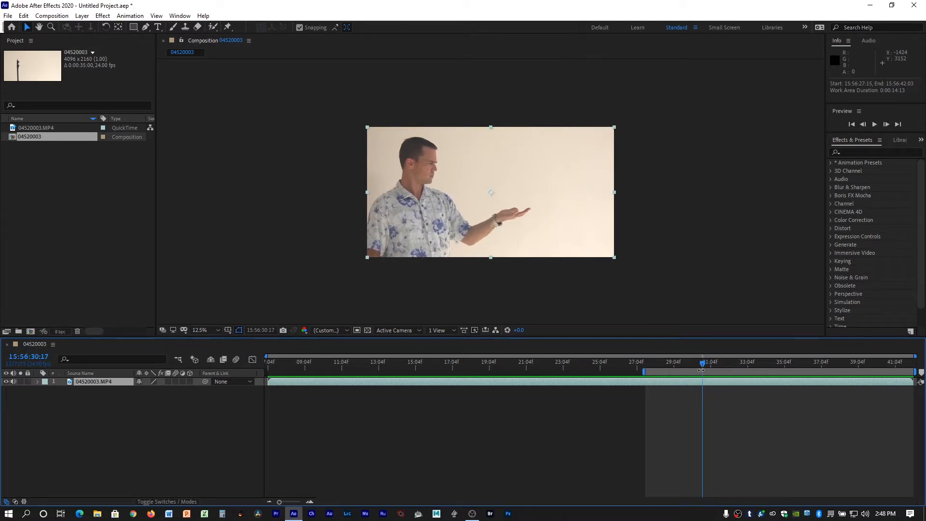
left_click_drag(916, 372, 702, 365)
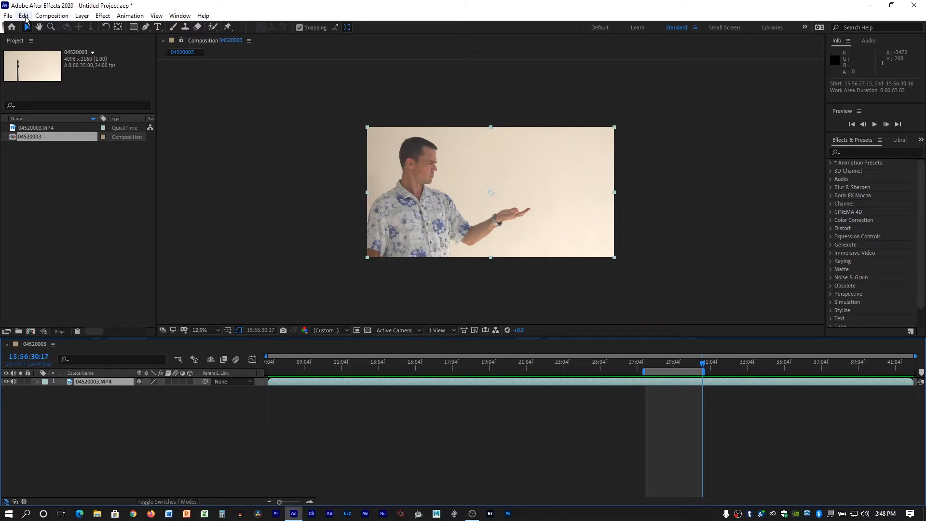
left_click(50, 17)
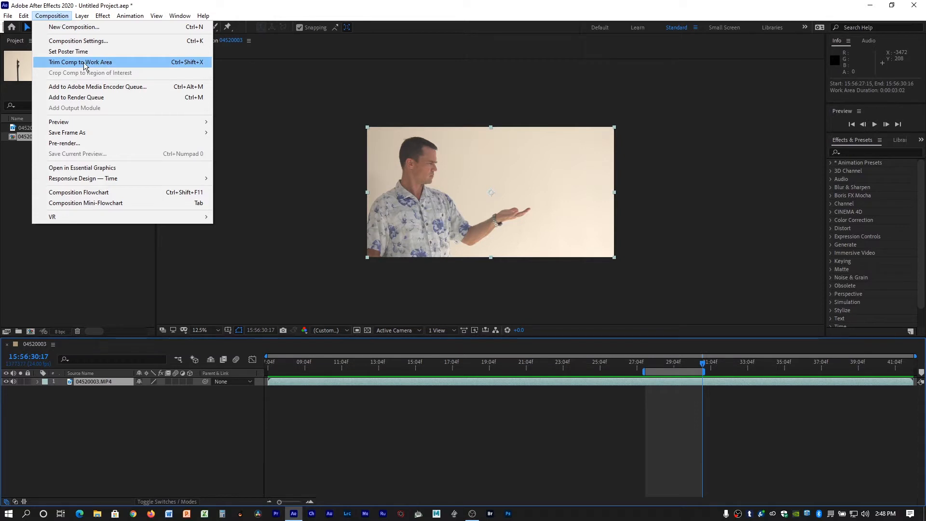
left_click(84, 62)
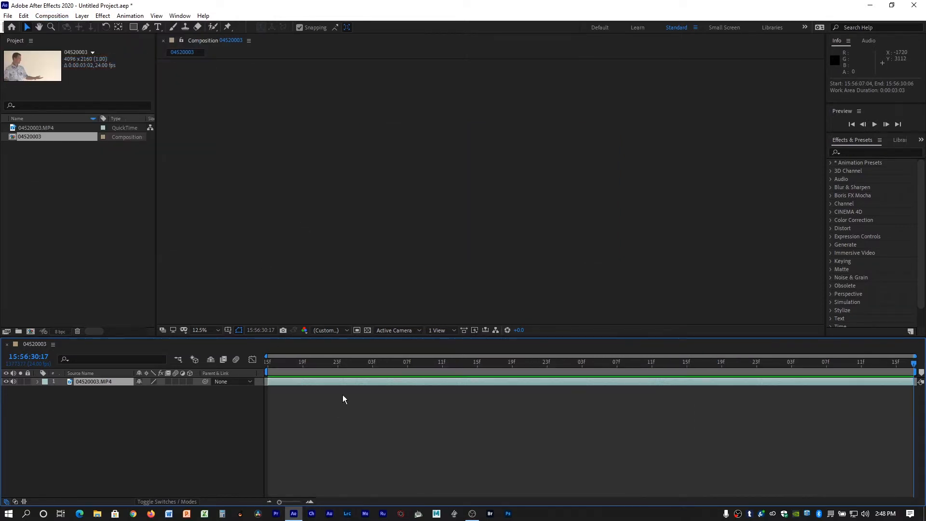
Play back and scrub through the trimmed composition to review the hand movement.
key("space")
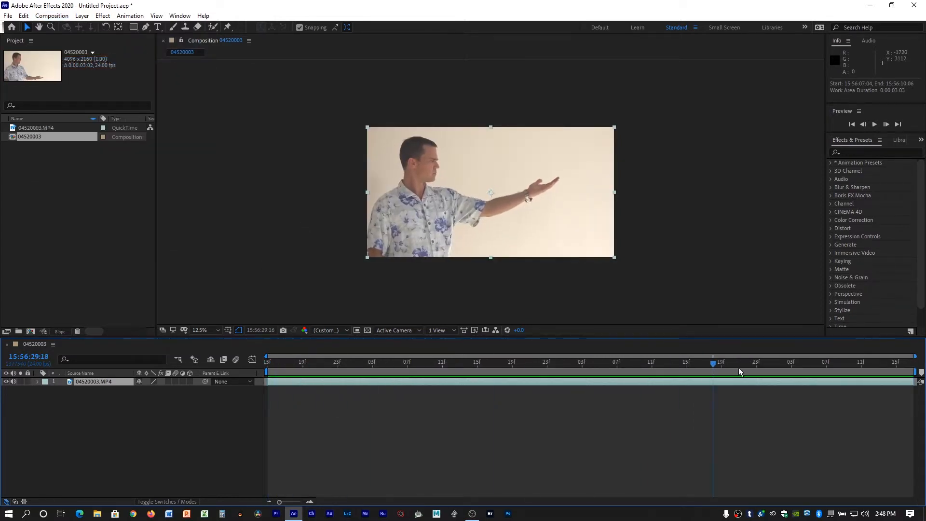
left_click_drag(904, 381, 451, 487)
key("space")
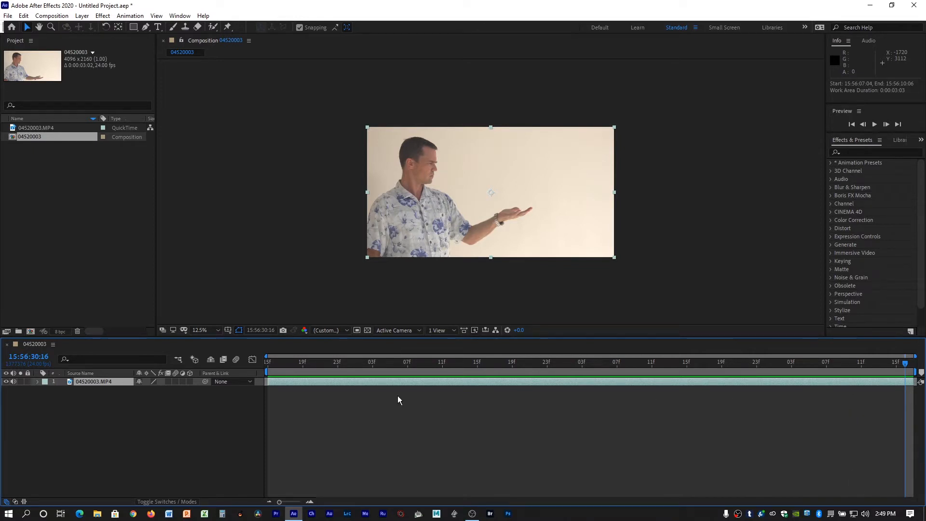
left_click_drag(269, 365, 907, 366)
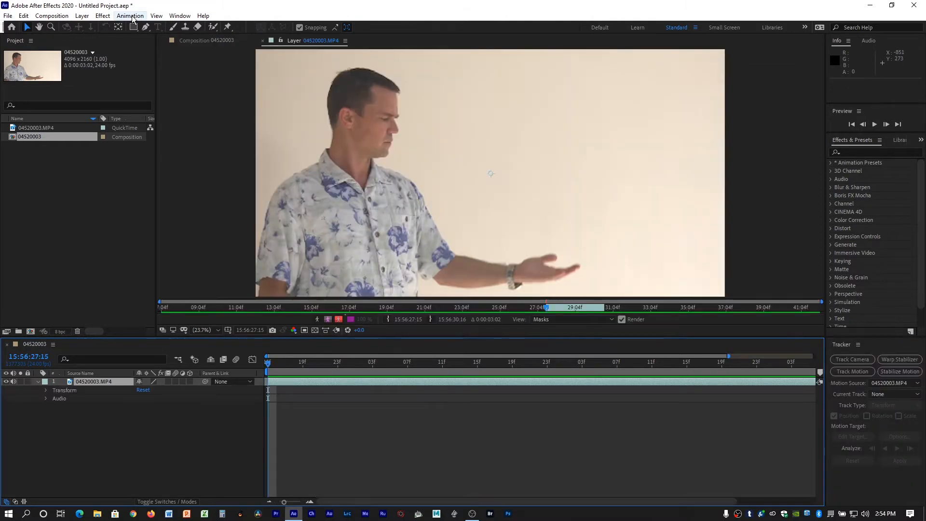
Add a motion tracker to the 04520003.MP4 layer, preview the clip, and return to the first frame.
left_click(130, 16)
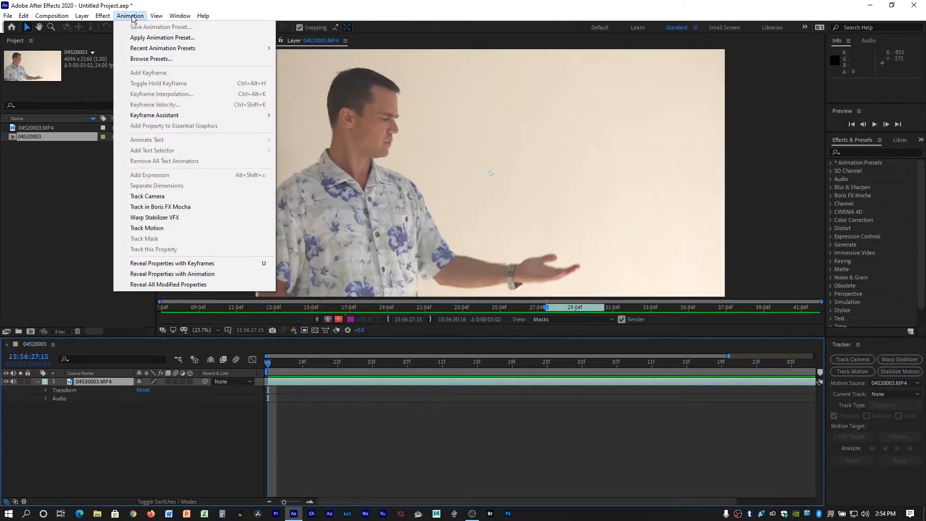
left_click(147, 228)
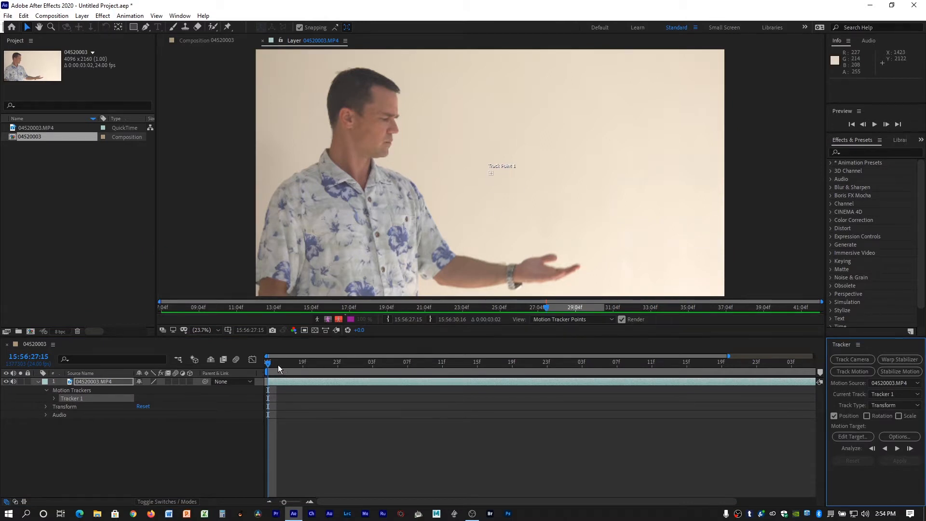
left_click(257, 368)
key("space")
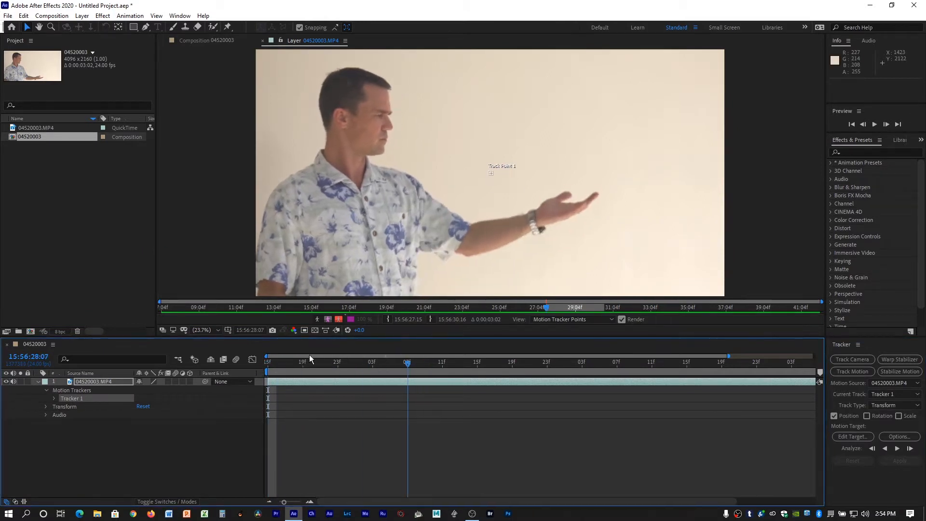
key("space")
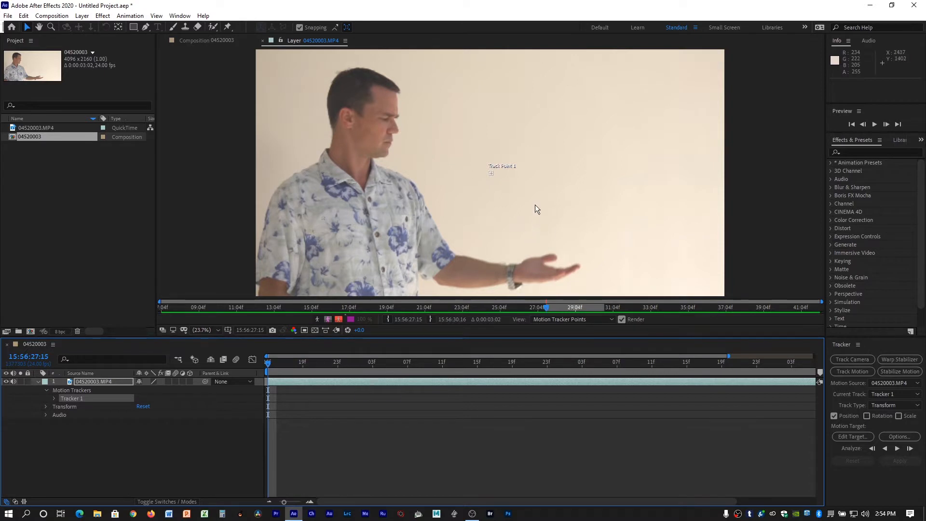
mouse_move(274, 364)
left_mouse_down()
mouse_move(282, 363)
mouse_move(249, 361)
mouse_move(364, 364)
mouse_move(269, 371)
left_mouse_up()
Move Track Point 1 onto the man's open palm and enlarge its feature and search regions.
left_click(492, 177)
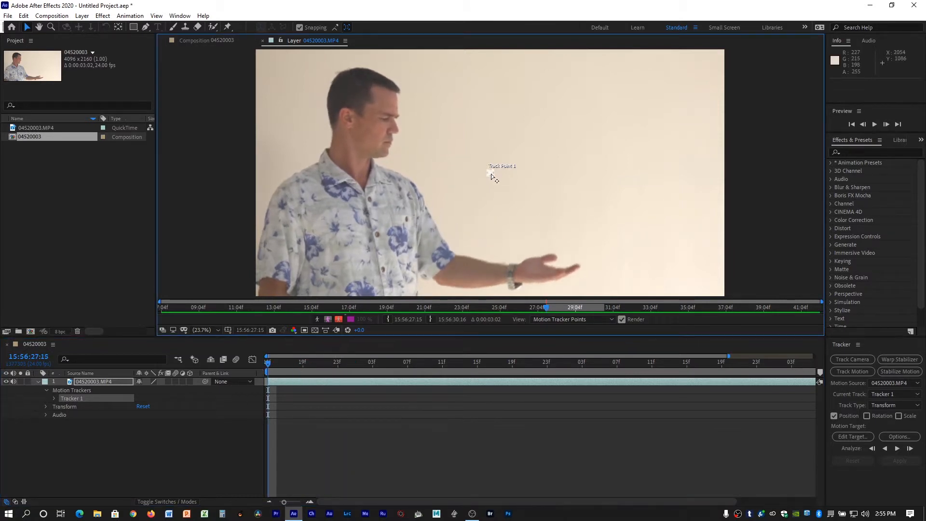
left_click_drag(495, 177, 492, 174)
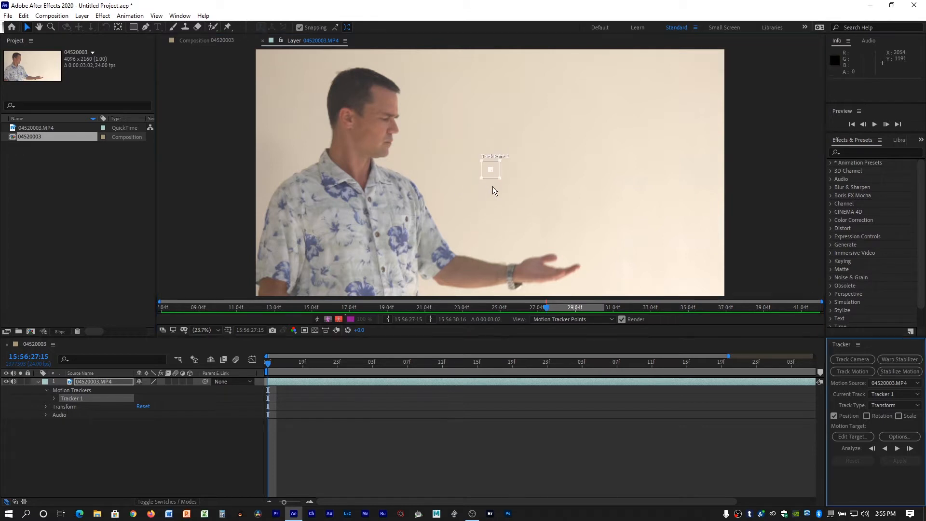
left_click(494, 176)
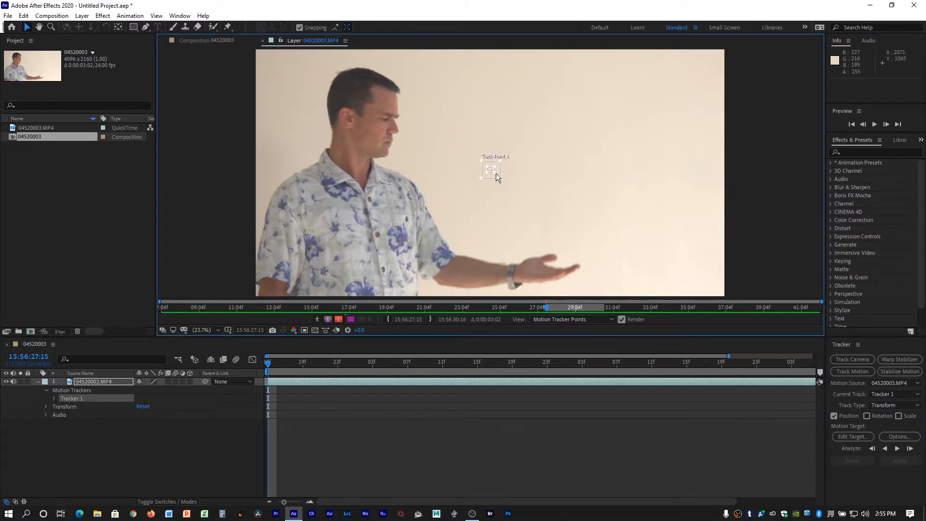
left_click(492, 177)
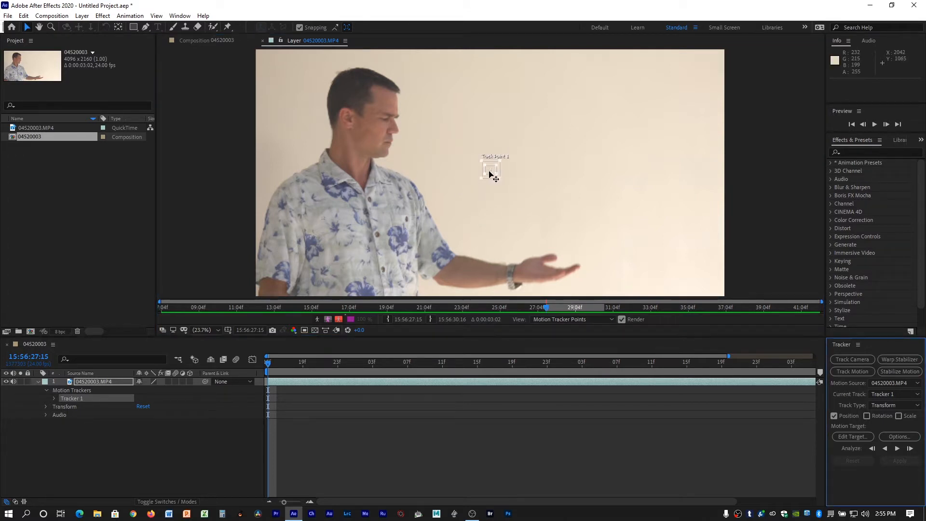
left_click_drag(489, 175, 488, 185)
left_click_drag(488, 183, 533, 274)
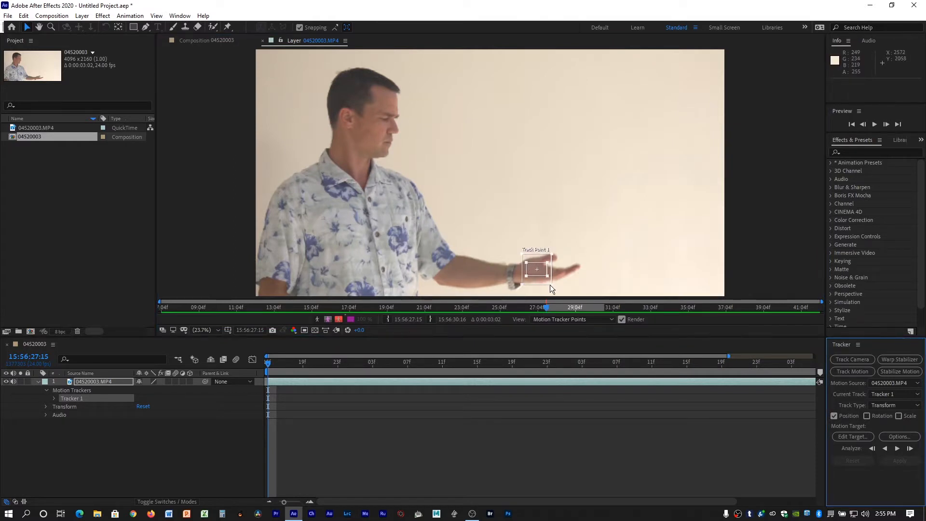
Fit the track point's feature and search regions more tightly around the palm and analyze the motion forward.
left_click_drag(549, 263, 543, 263)
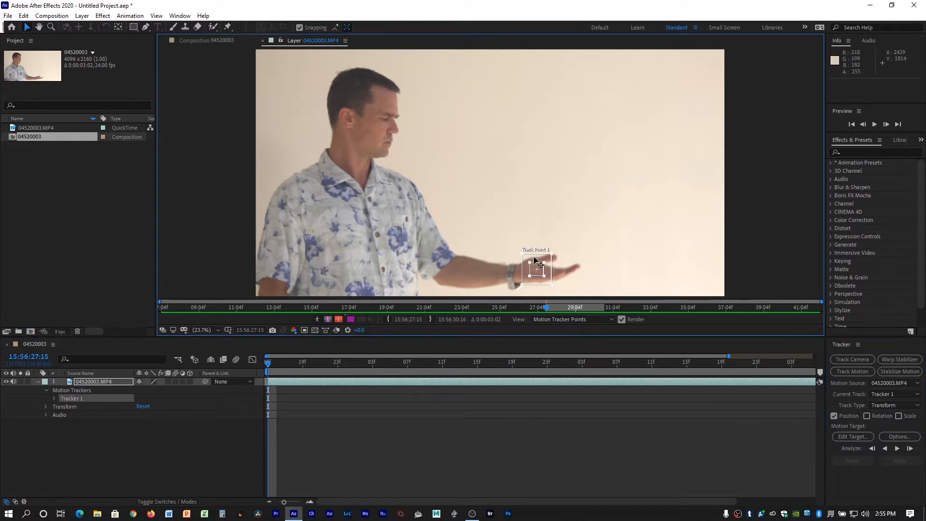
left_click_drag(534, 258, 536, 261)
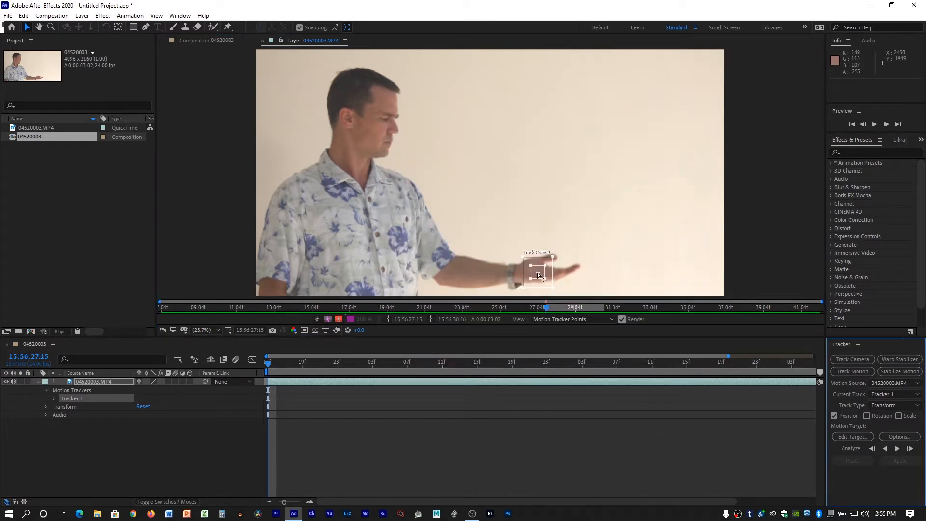
mouse_move(534, 259)
left_mouse_down()
mouse_move(542, 267)
mouse_move(528, 280)
mouse_move(538, 267)
left_mouse_up()
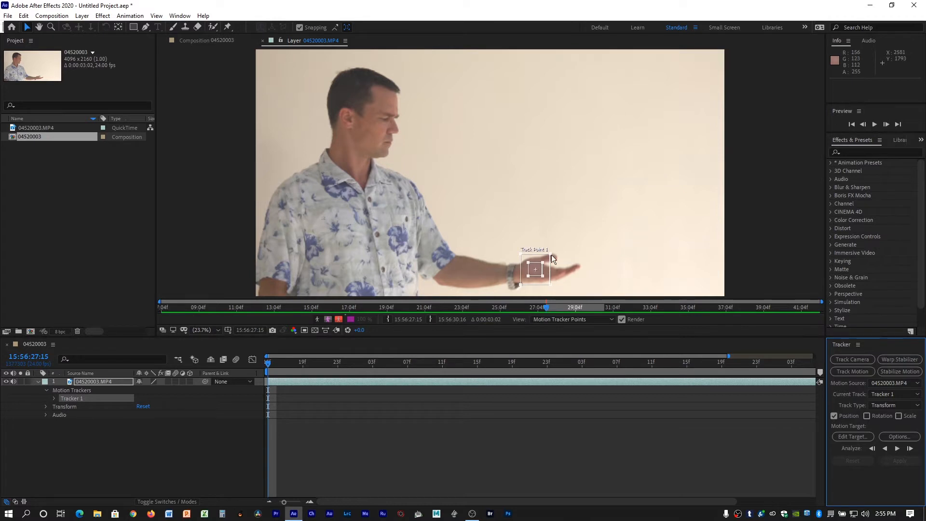
left_click_drag(549, 254, 546, 284)
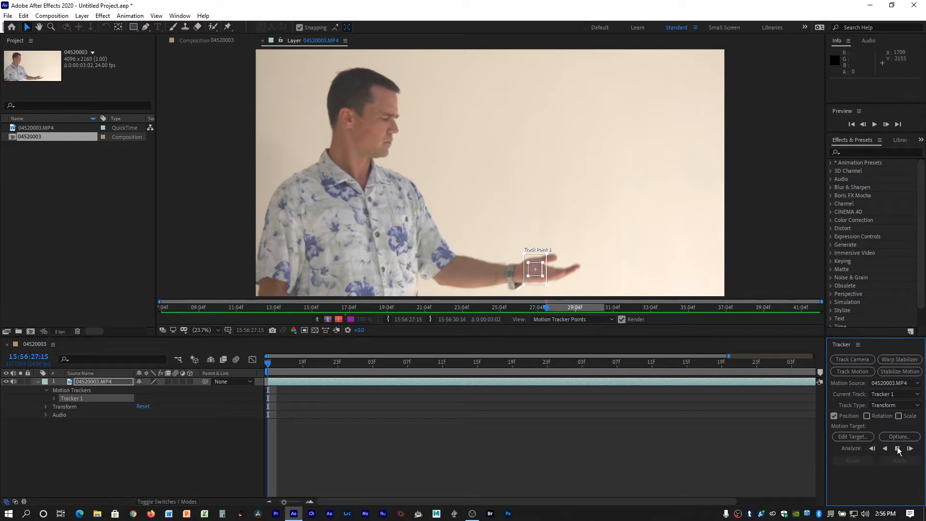
left_click(898, 449)
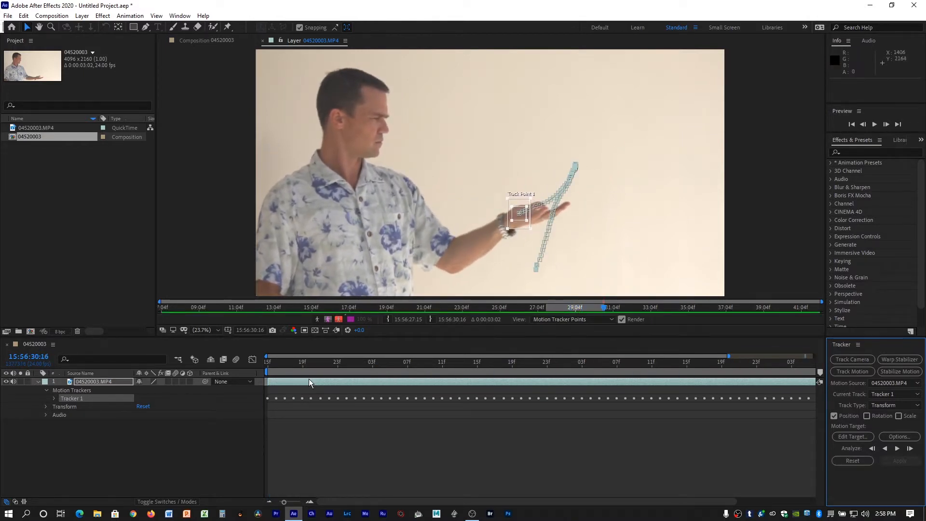
Go to 15:56:27:22, try moving one point of the tracked motion path upward, and undo the move.
left_click_drag(306, 361, 328, 363)
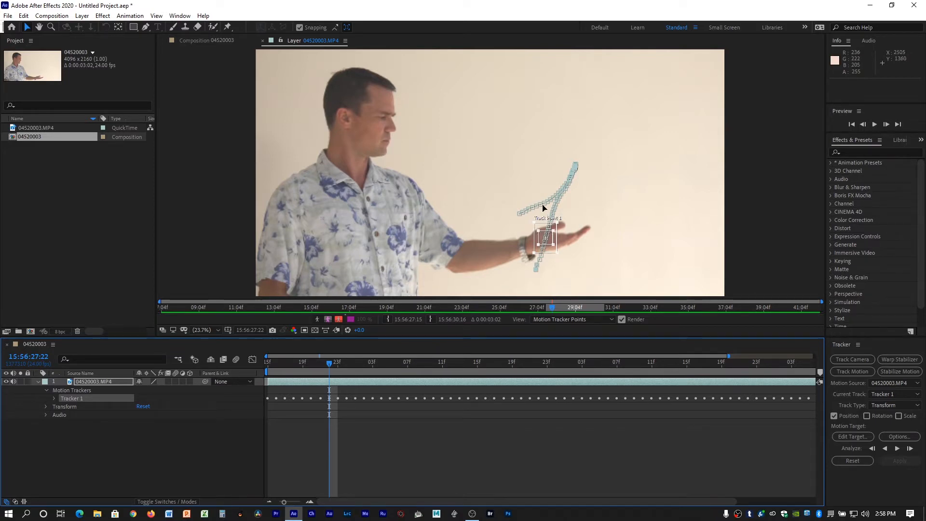
left_click_drag(543, 202, 541, 189)
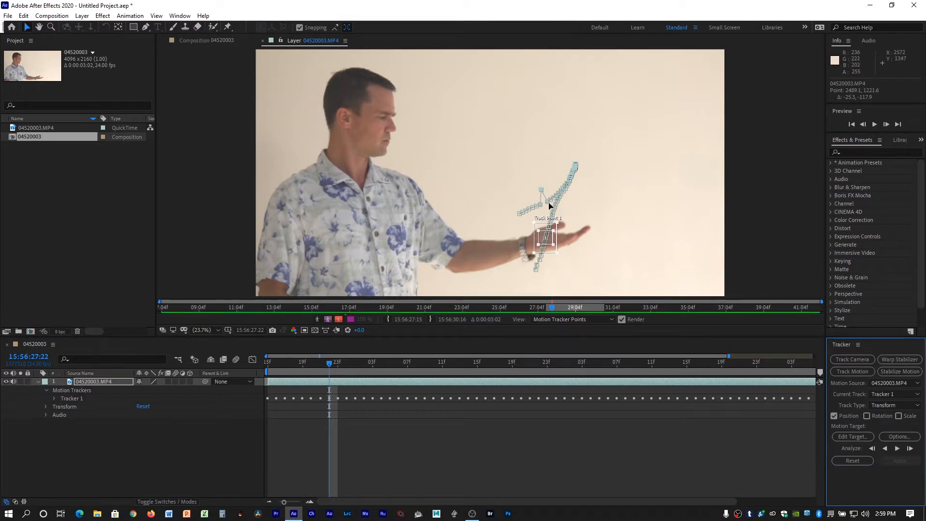
left_click(549, 209)
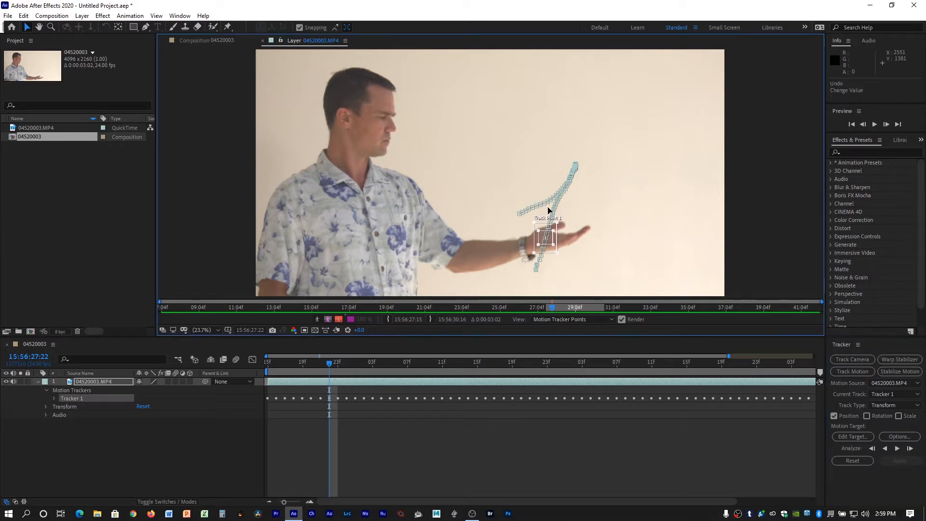
key("ctrl+z")
Return to the first frame at 15:56:27:15 and switch from the layer view to the composition view.
left_click_drag(329, 363, 249, 416)
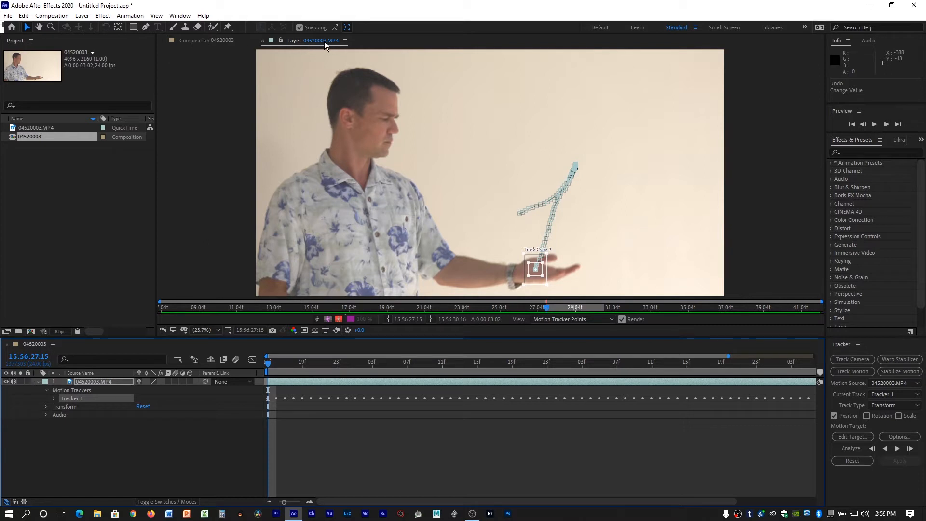
left_click(209, 41)
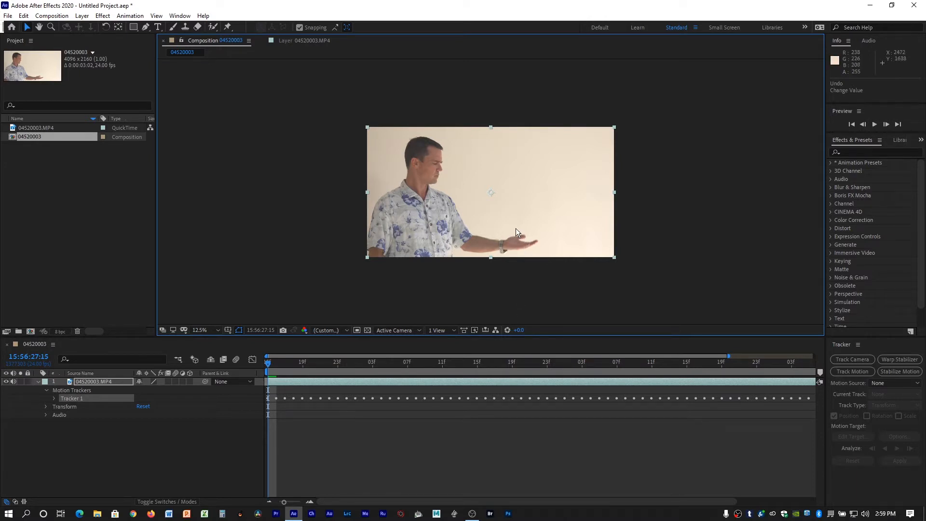
Add a null object layer to the composition.
left_click(81, 17)
mouse_move(88, 30)
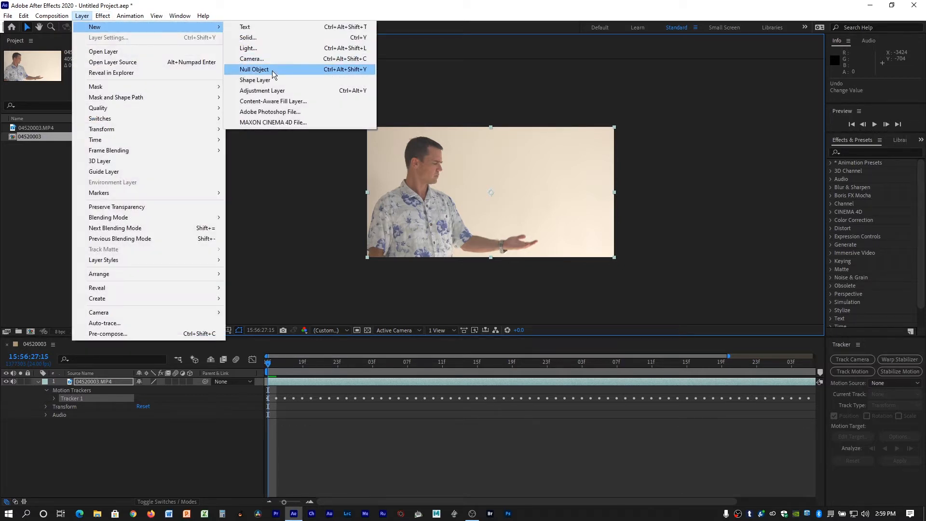
left_click(254, 69)
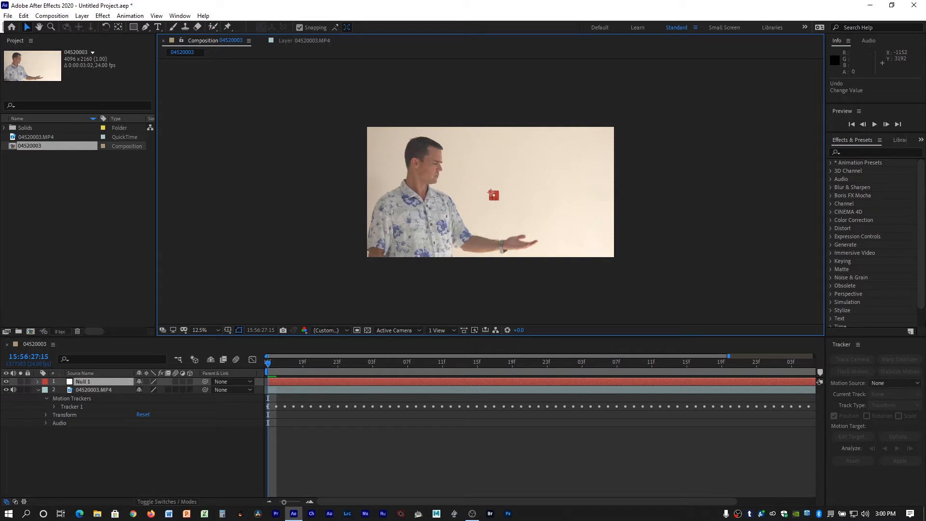
Set 04520003.MP4 as the tracker's motion source and Null 1 as its target, and apply the tracking in X and Y.
left_click(916, 385)
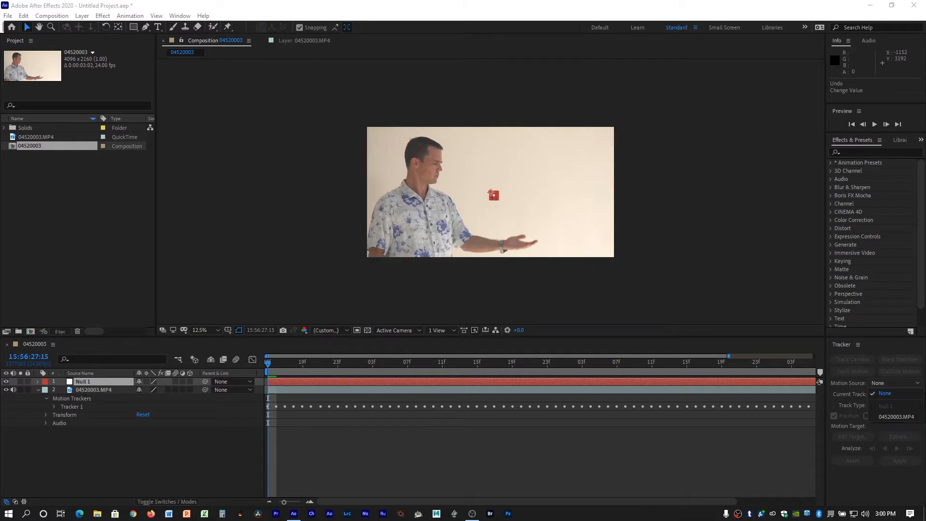
left_click(893, 417)
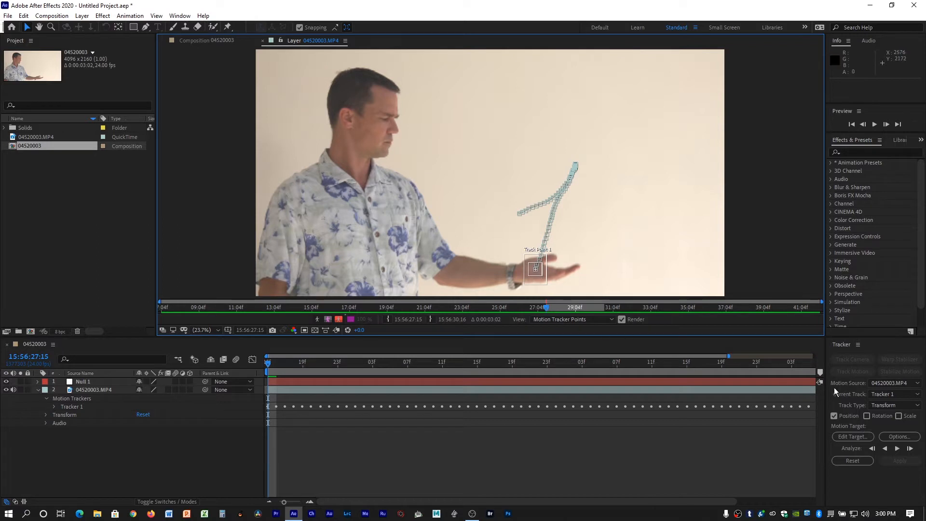
left_click(850, 436)
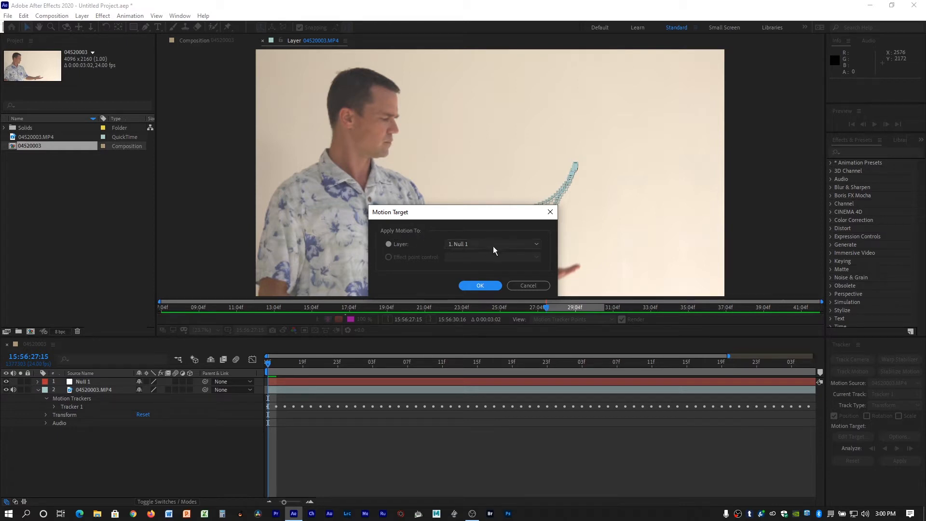
left_click(475, 286)
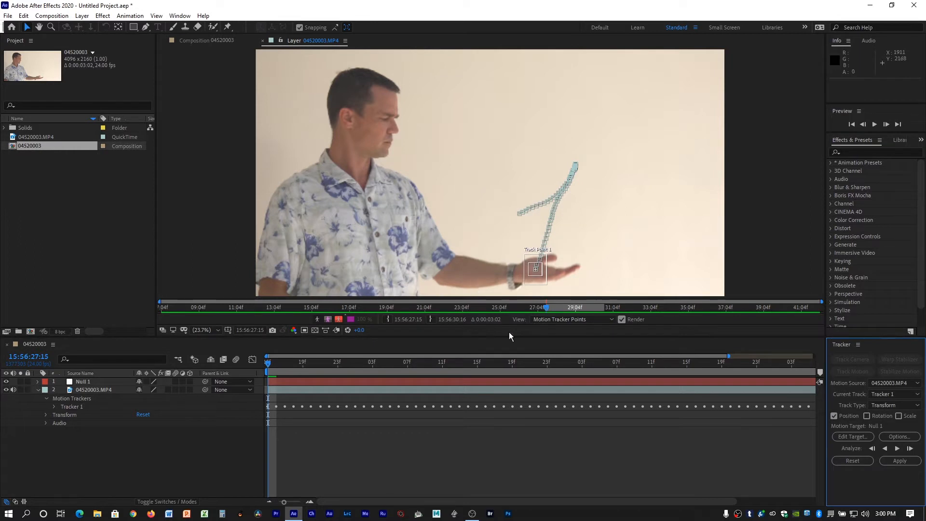
left_click(897, 461)
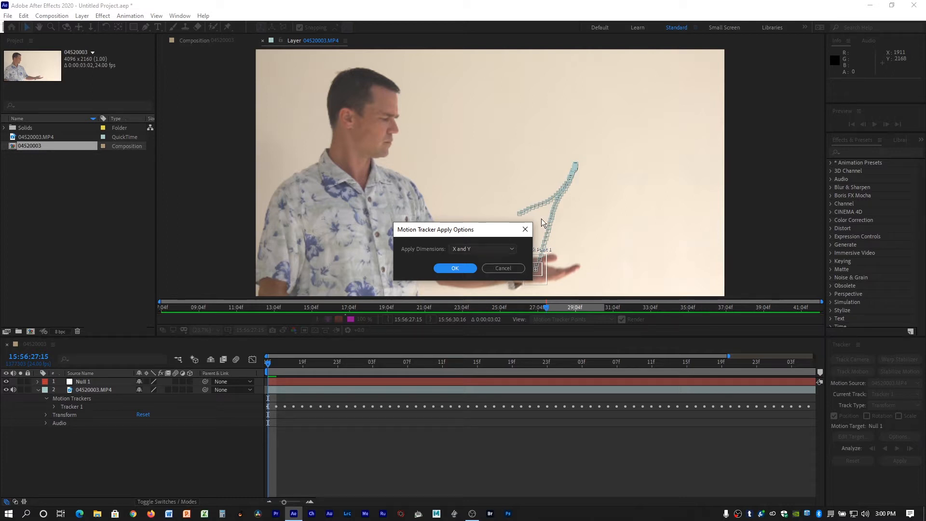
left_click(454, 269)
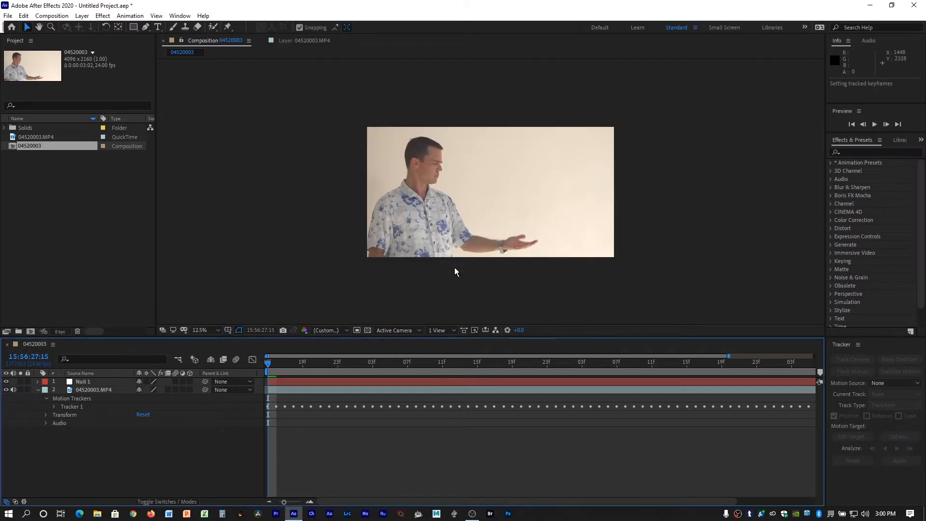
Select the Null 1 layer and scrub through the timeline to check that it follows the hand.
left_click(293, 381)
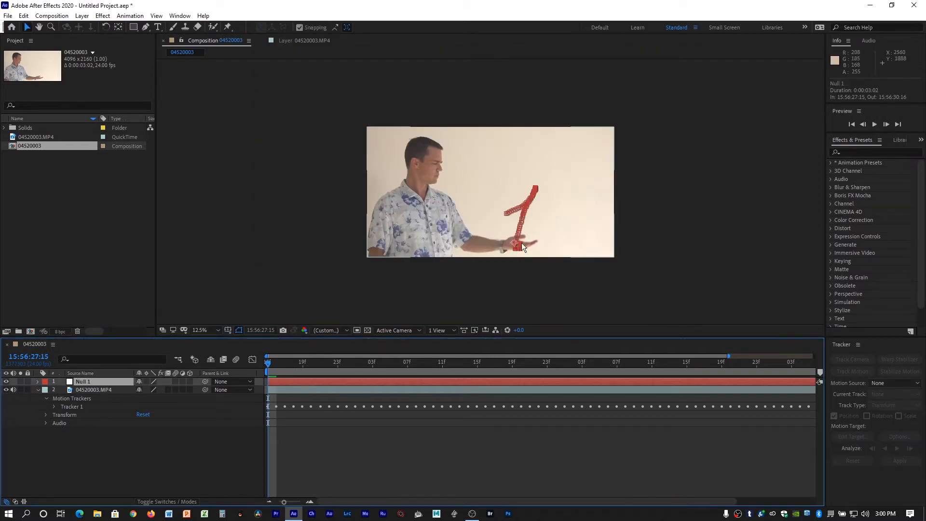
left_click_drag(269, 359, 249, 357)
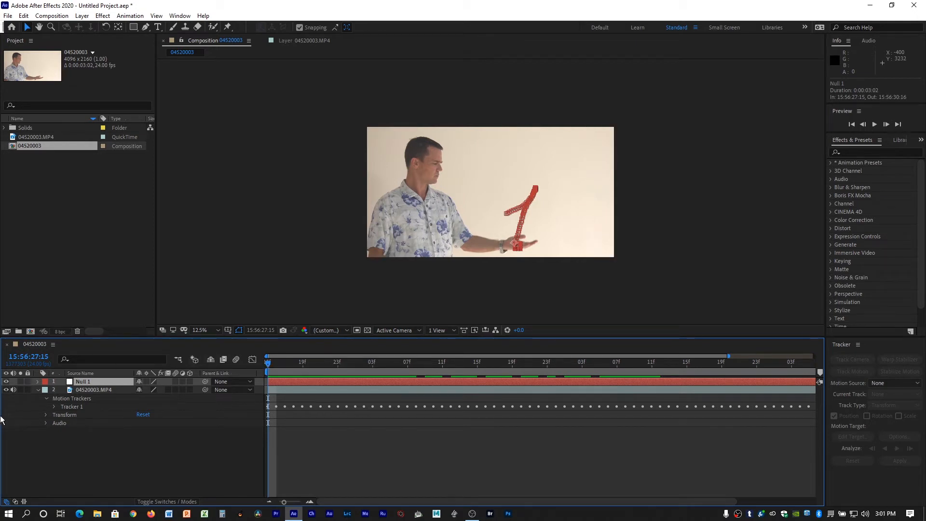
left_click_drag(303, 366, 235, 413)
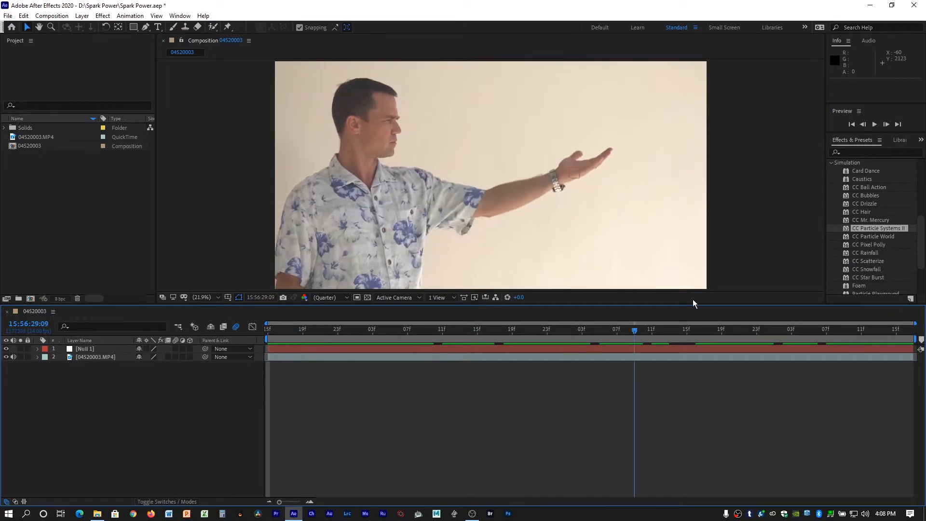
left_click_drag(692, 299, 239, 301)
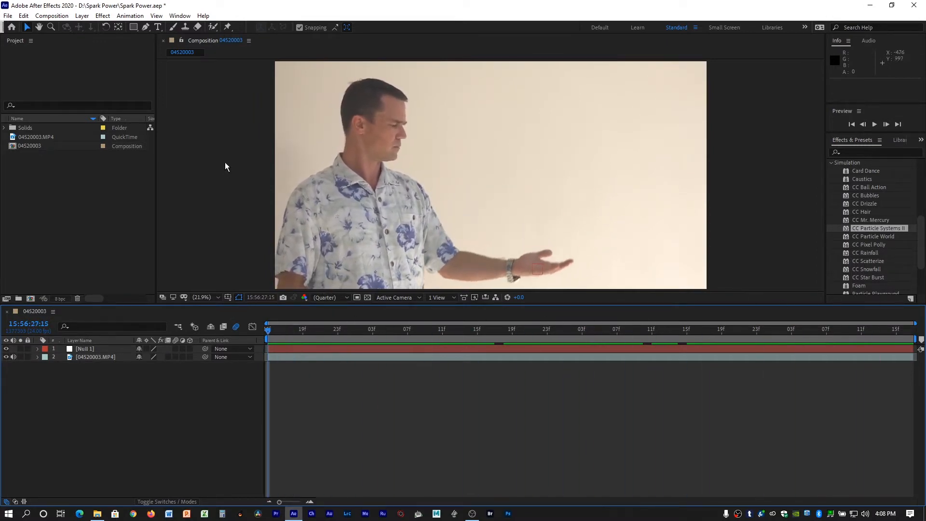
Create a black 4096 by 2160 px solid layer named Particles.
left_click(82, 17)
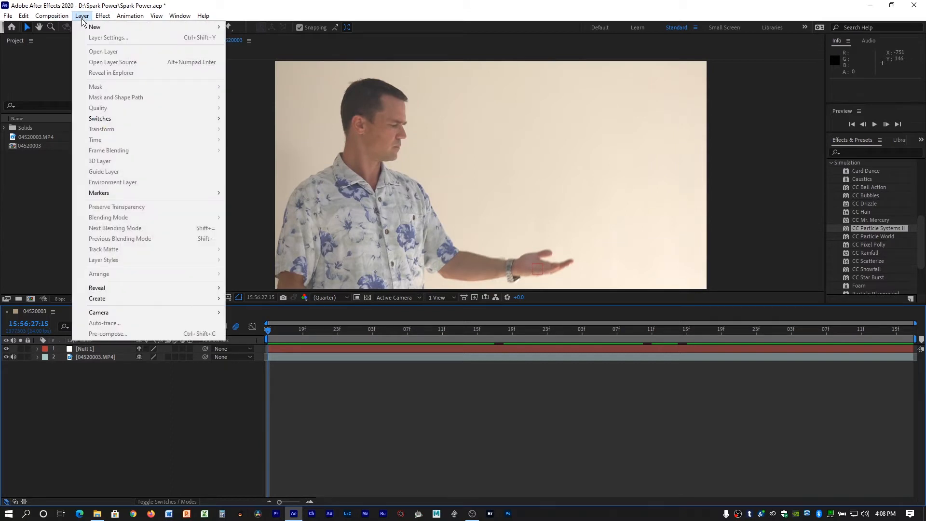
mouse_move(96, 27)
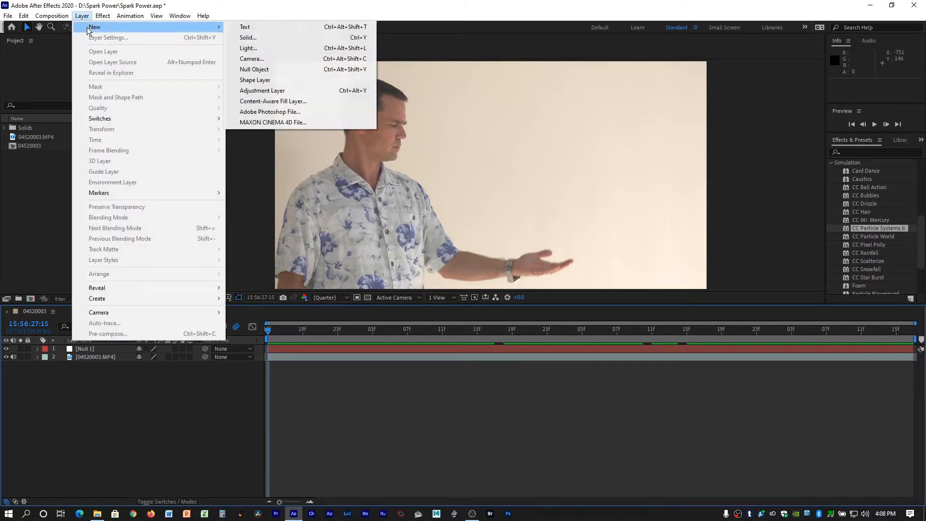
left_click(285, 40)
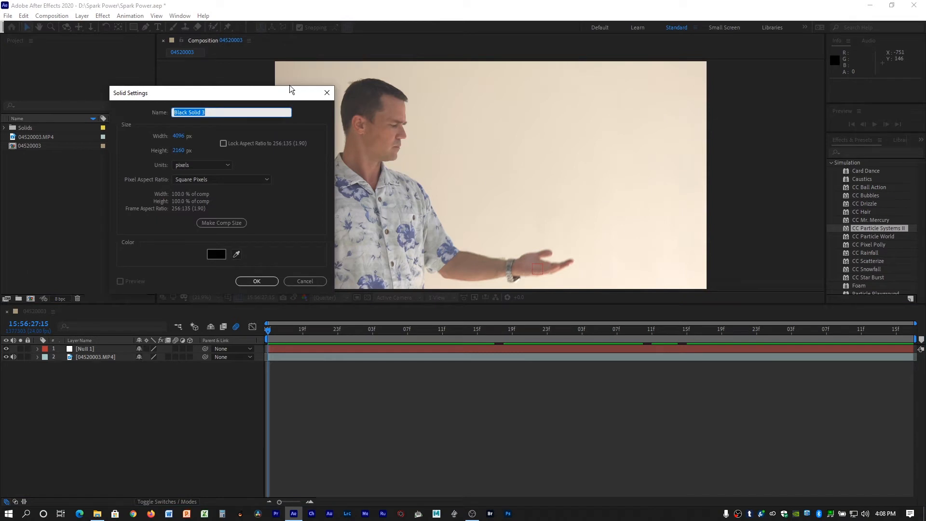
type("Particles")
left_click(254, 281)
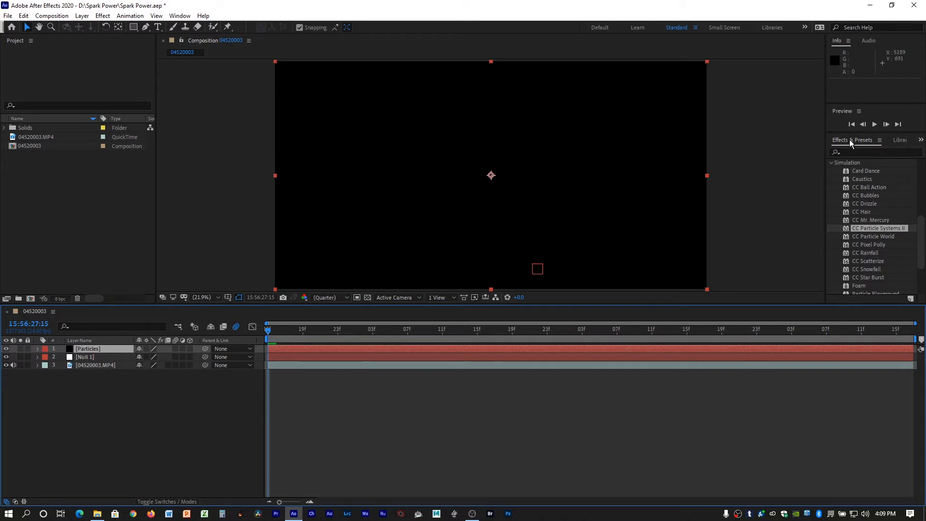
Apply the CC Particle Systems II simulation effect to the Particles layer and preview the sparks.
scroll(848, 204, "up", 3)
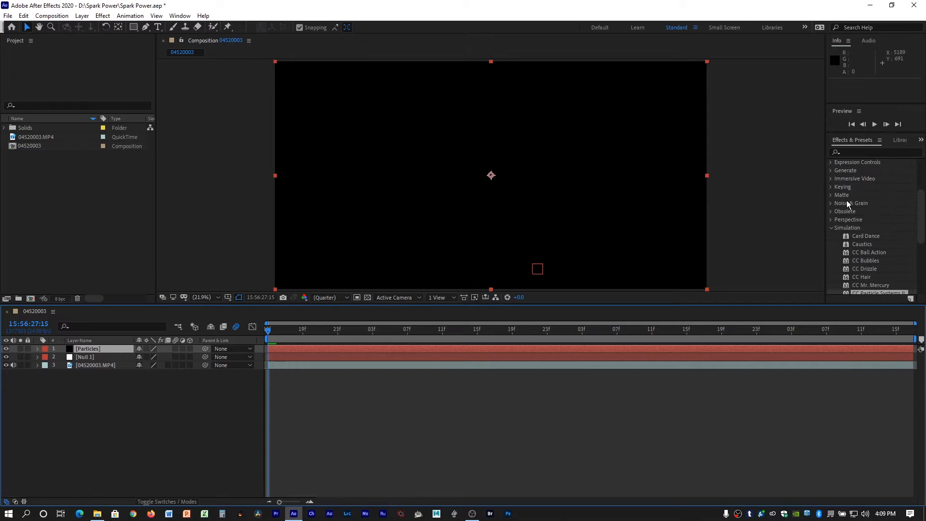
left_click(830, 227)
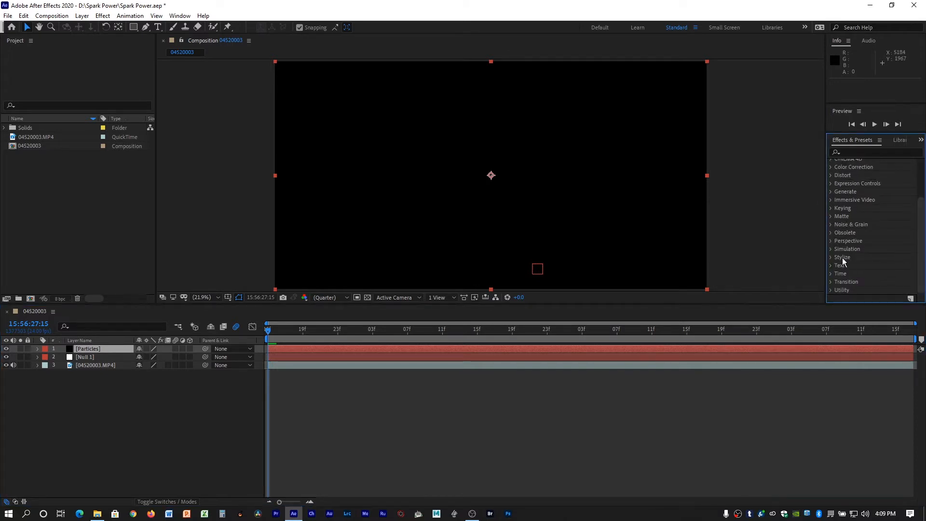
left_click(830, 249)
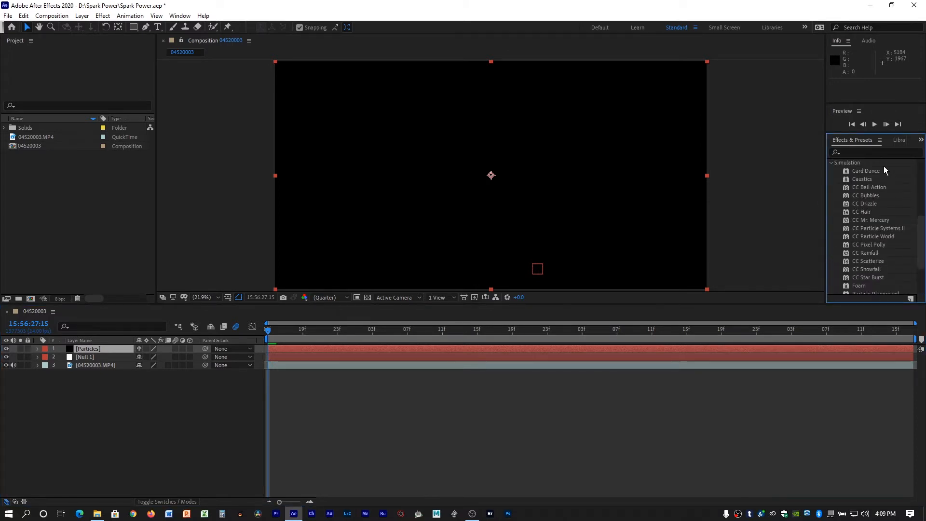
scroll(896, 218, "down", 2)
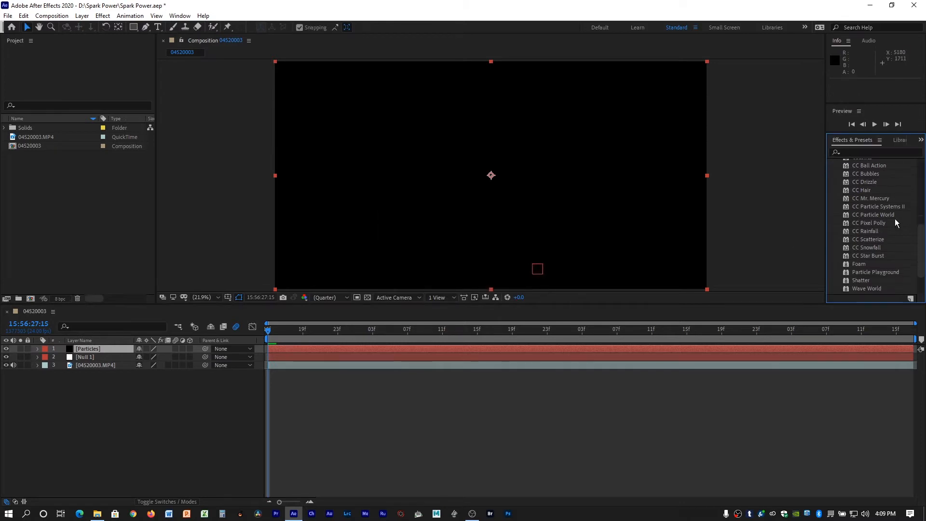
scroll(895, 223, "up", 1)
left_click_drag(872, 206, 424, 353)
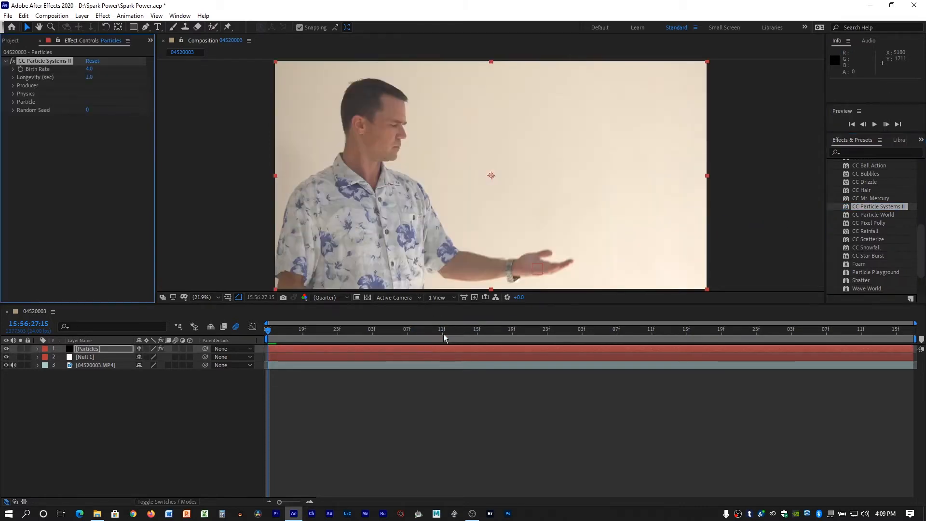
key("space")
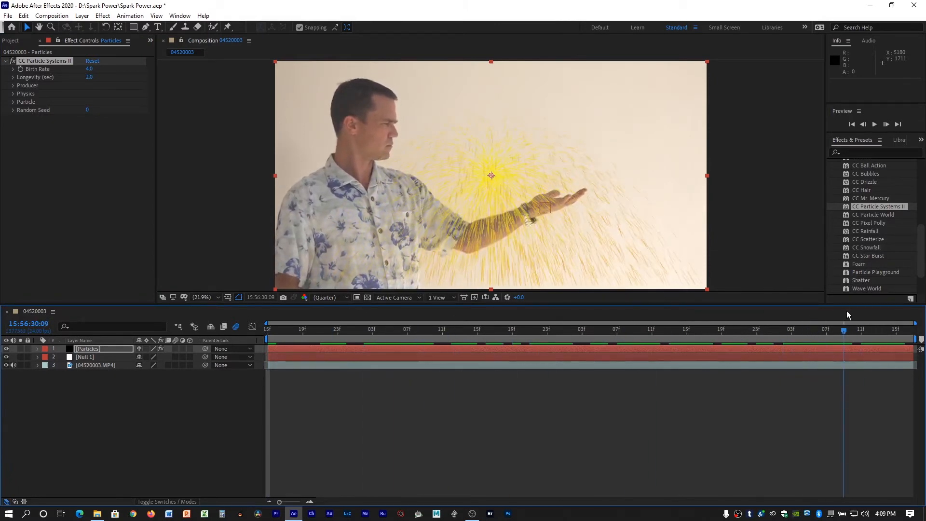
key("space")
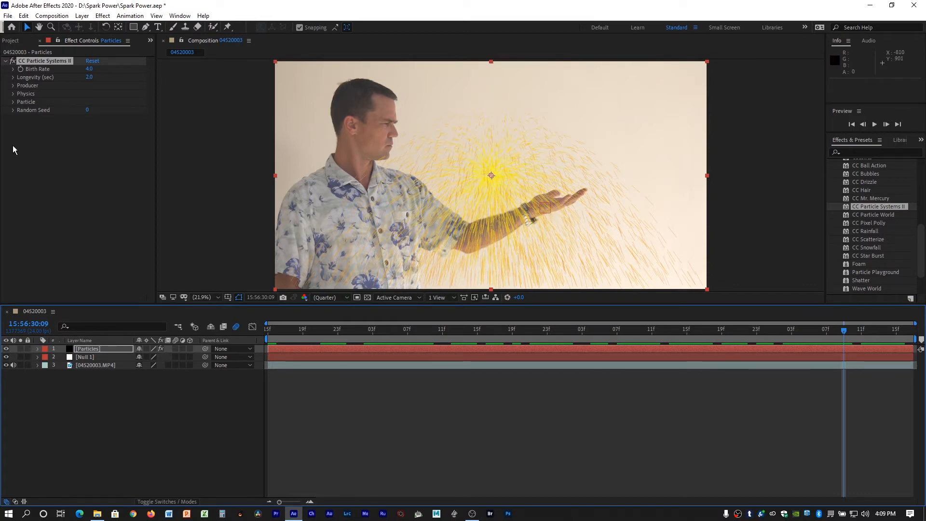
Link the CC Particle Systems II Producer Position to Null 1's Position and scrub the timeline to check the motion.
left_click(38, 348)
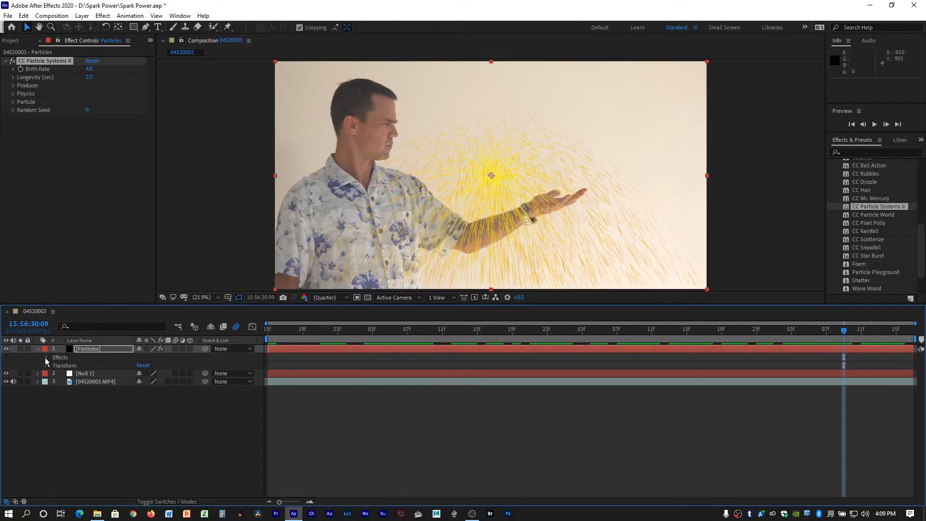
left_click(46, 358)
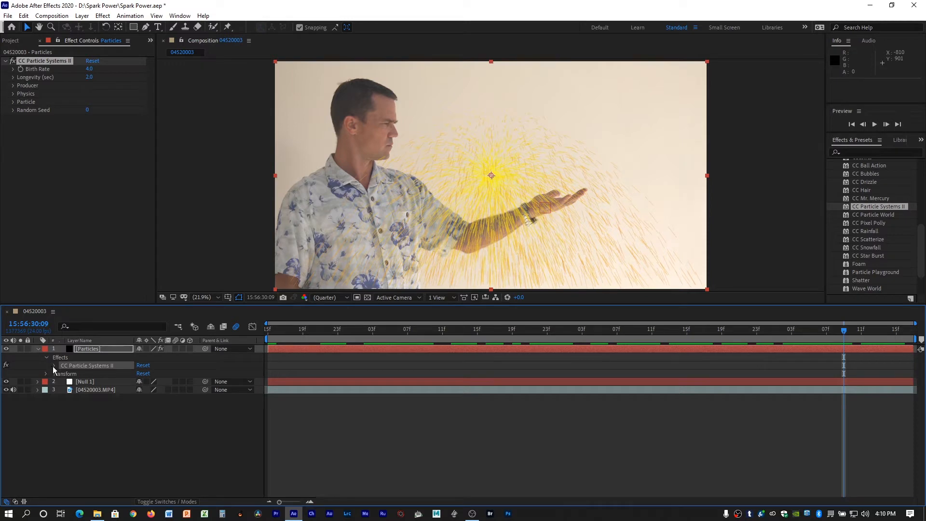
left_click(54, 366)
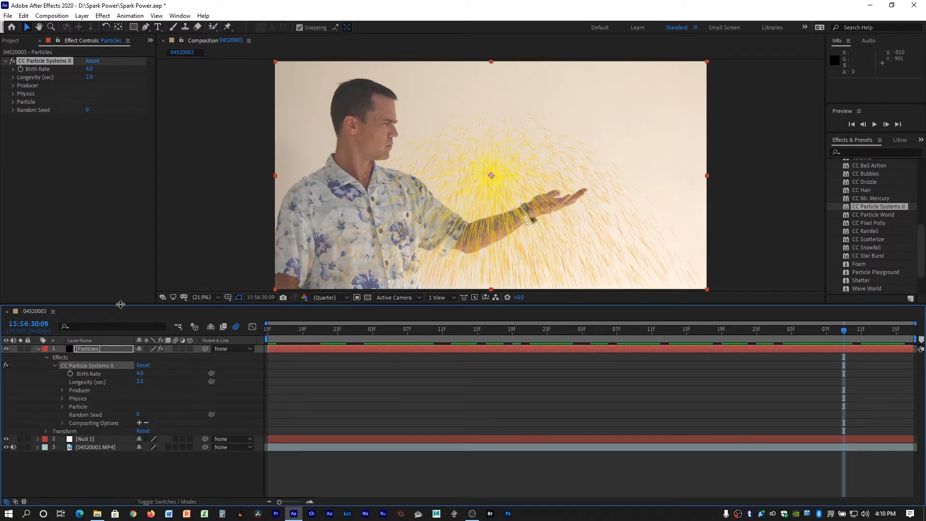
left_click_drag(121, 304, 137, 204)
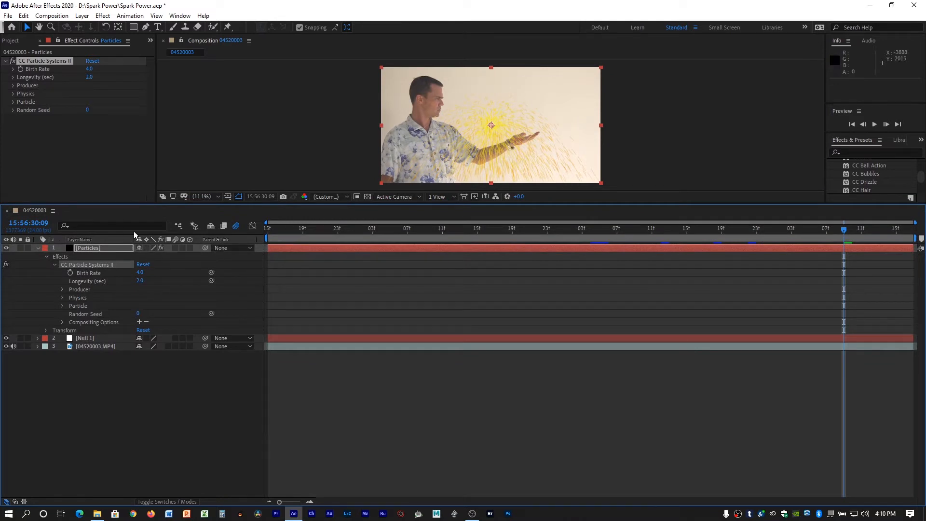
left_click(38, 339)
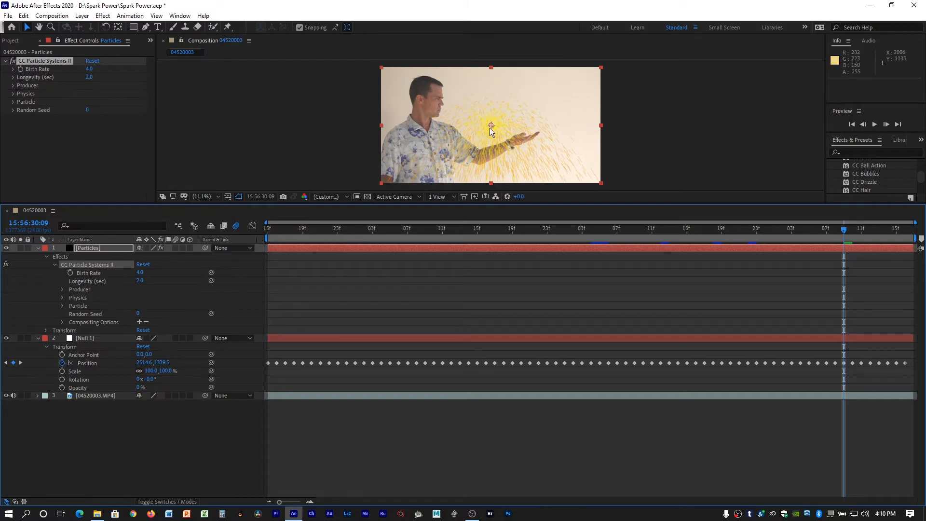
left_click(63, 289)
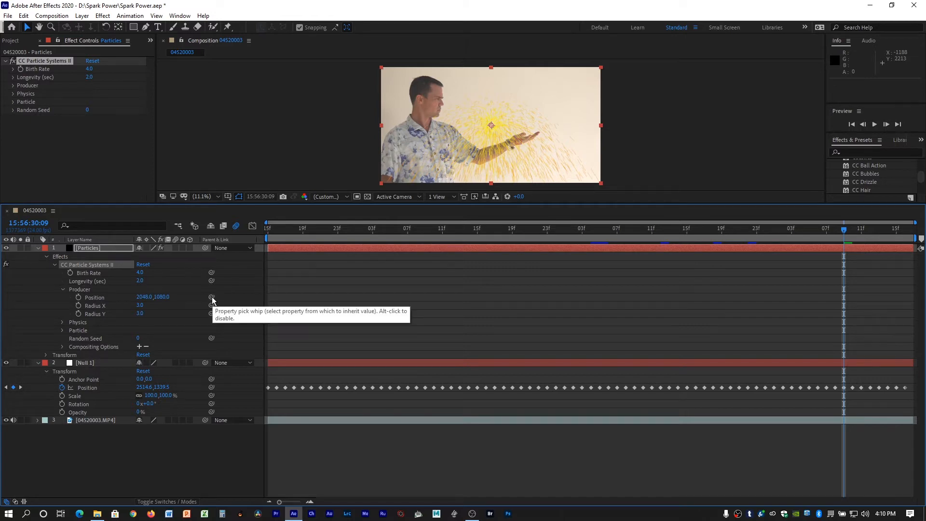
left_click_drag(212, 297, 80, 392)
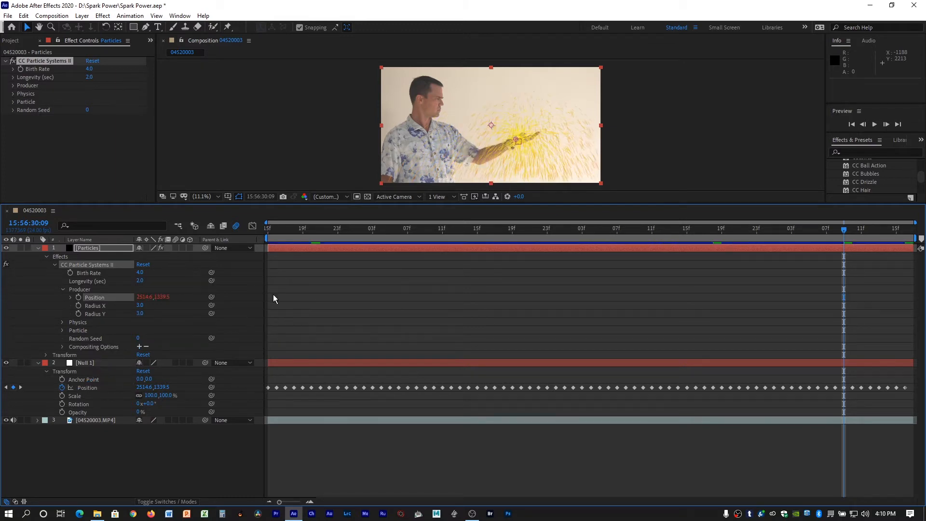
left_click_drag(283, 230, 898, 319)
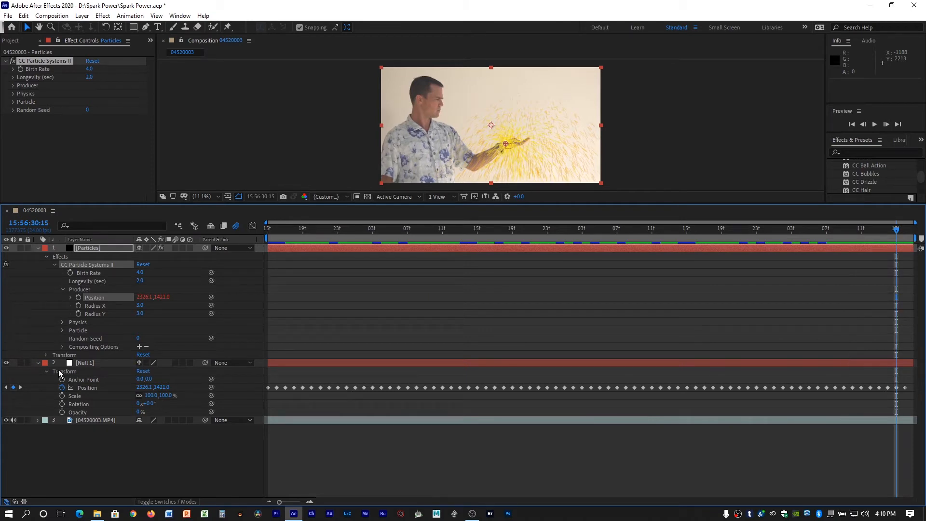
left_click(38, 363)
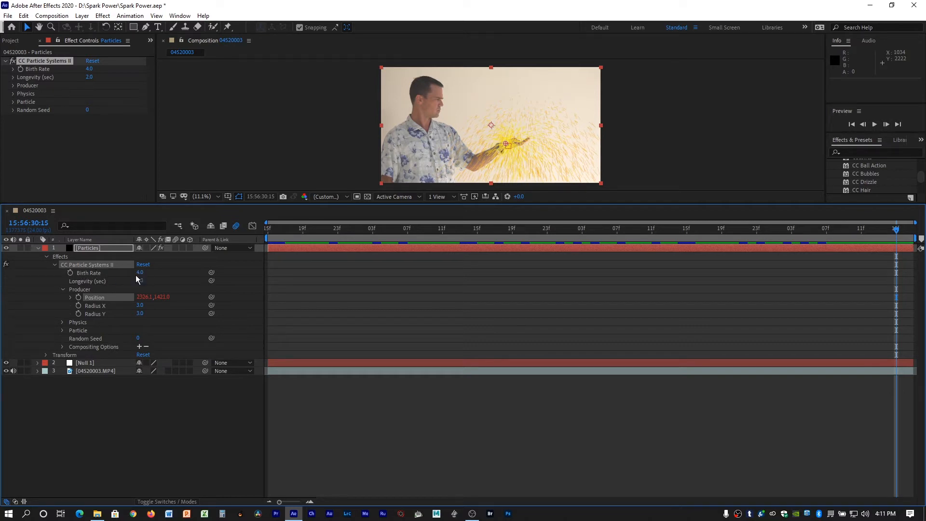
Set the particle system's Birth Rate to 6.1 and its Longevity to 1.0 second.
left_click_drag(140, 272, 184, 279)
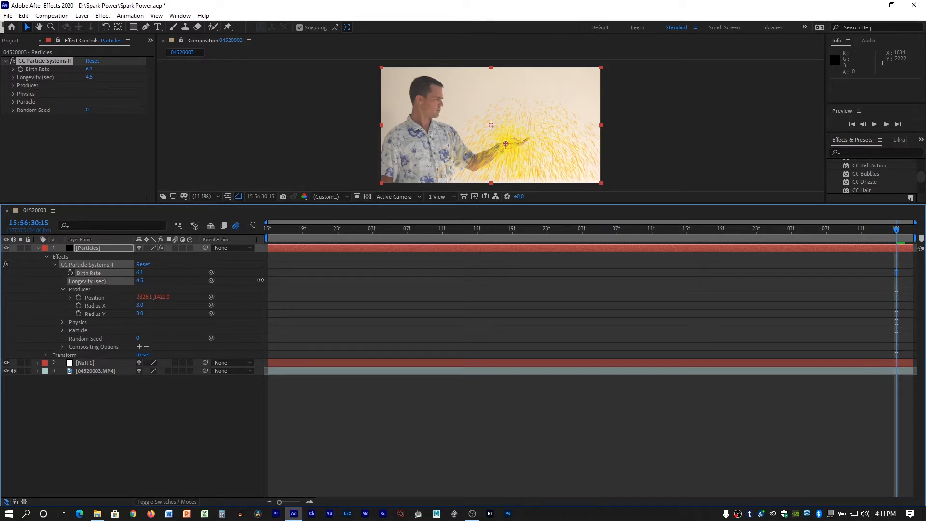
mouse_move(261, 280)
left_mouse_down()
mouse_move(314, 286)
mouse_move(126, 283)
left_mouse_up()
mouse_move(92, 280)
left_mouse_down()
mouse_move(64, 280)
mouse_move(99, 275)
left_mouse_up()
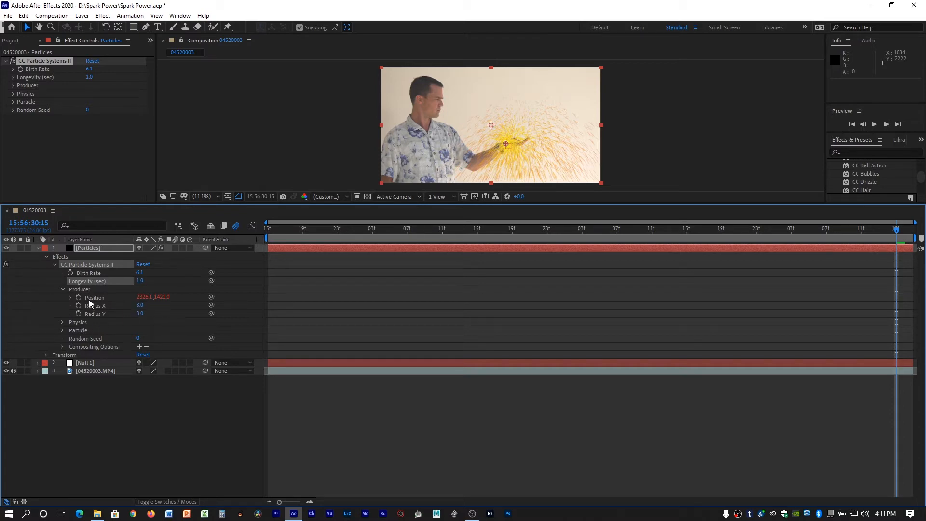
Set the particle system's Physics Animation to Vortex and scrub the timeline to check the motion.
mouse_move(140, 306)
left_mouse_down()
mouse_move(152, 305)
mouse_move(122, 304)
left_mouse_up()
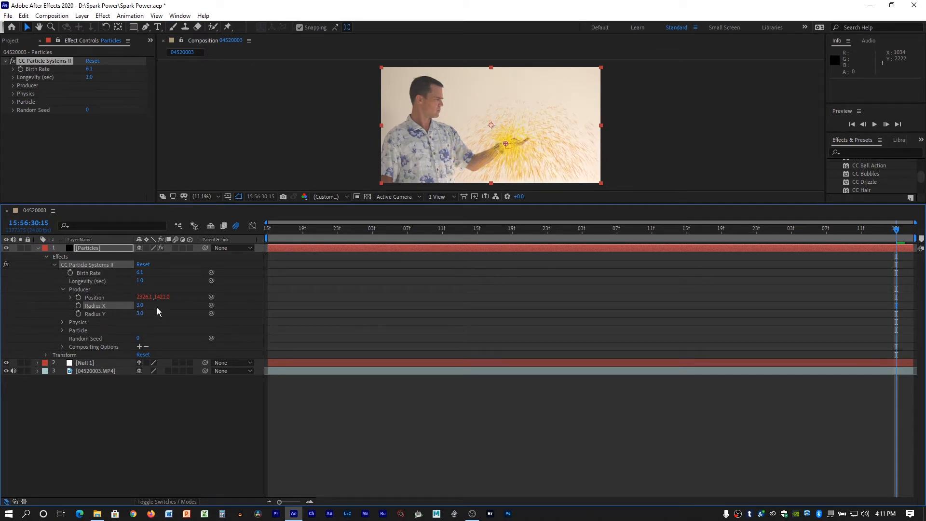
left_click(62, 289)
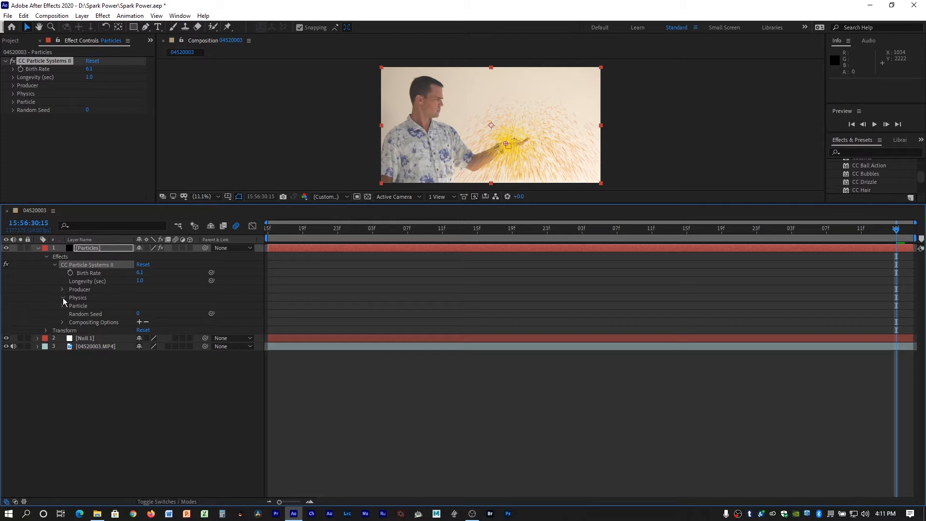
left_click(62, 298)
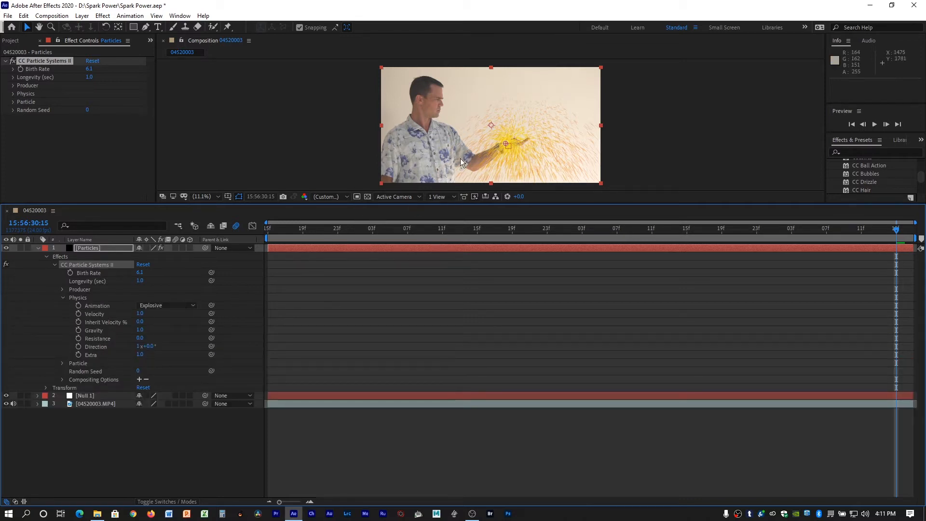
left_click(172, 307)
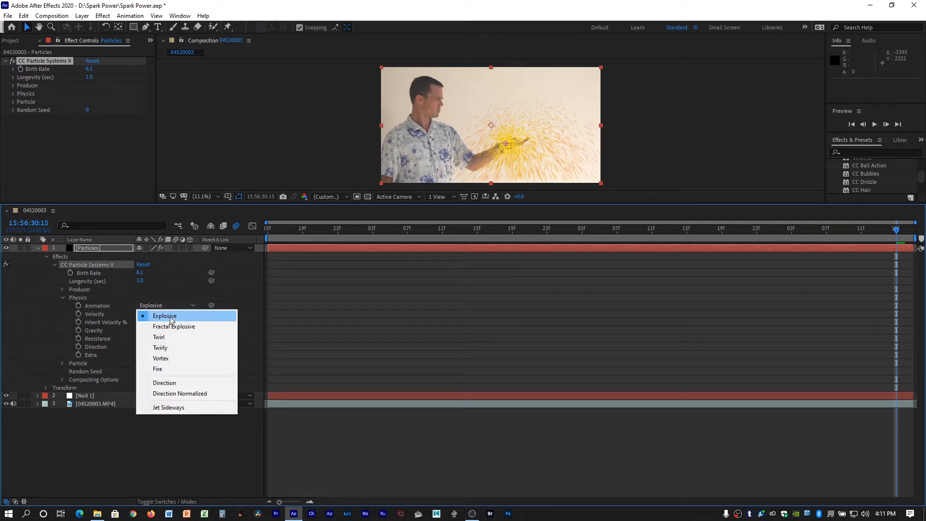
left_click(176, 358)
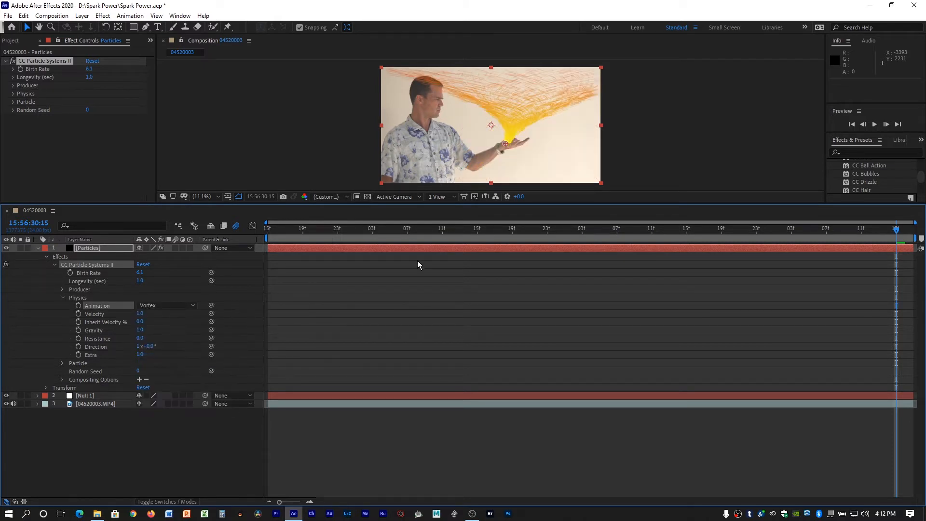
left_click_drag(276, 233, 766, 246)
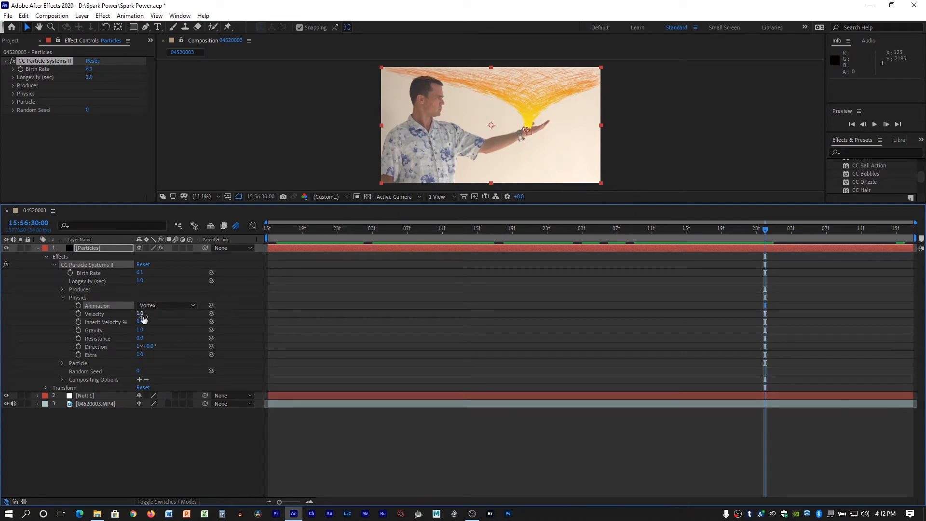
Set the vortex's Velocity to 1.6 and Gravity to 0.4, checking the particle motion at several points in the timeline.
mouse_move(140, 314)
left_mouse_down()
mouse_move(116, 302)
mouse_move(152, 305)
left_mouse_up()
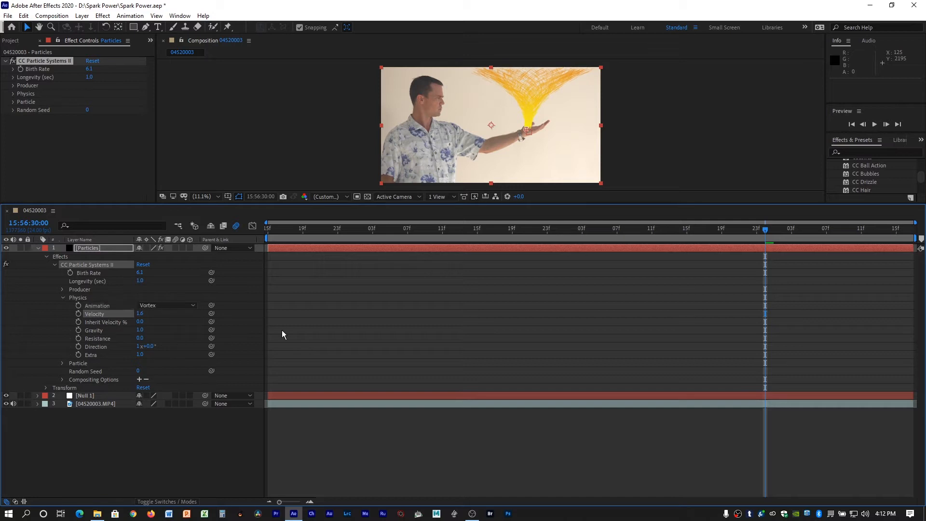
key("space")
left_click_drag(564, 267, 607, 252)
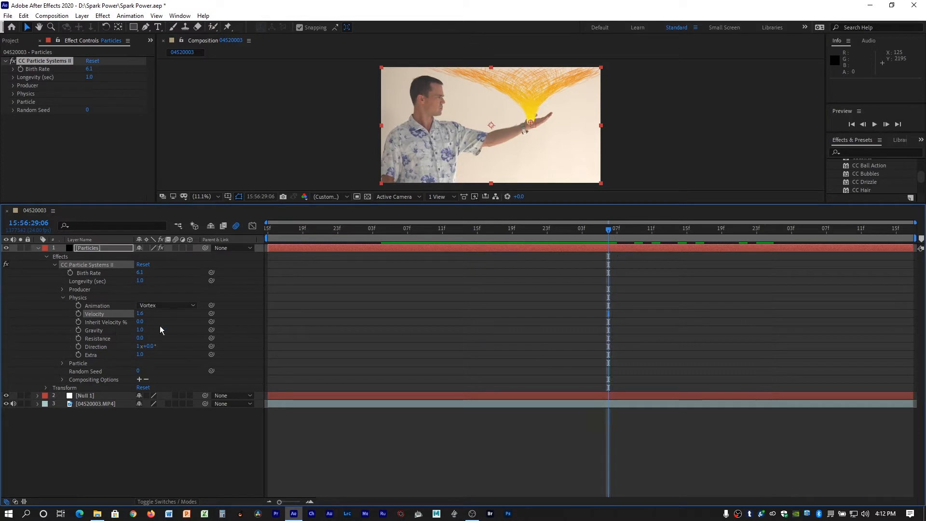
left_click_drag(138, 330, 131, 330)
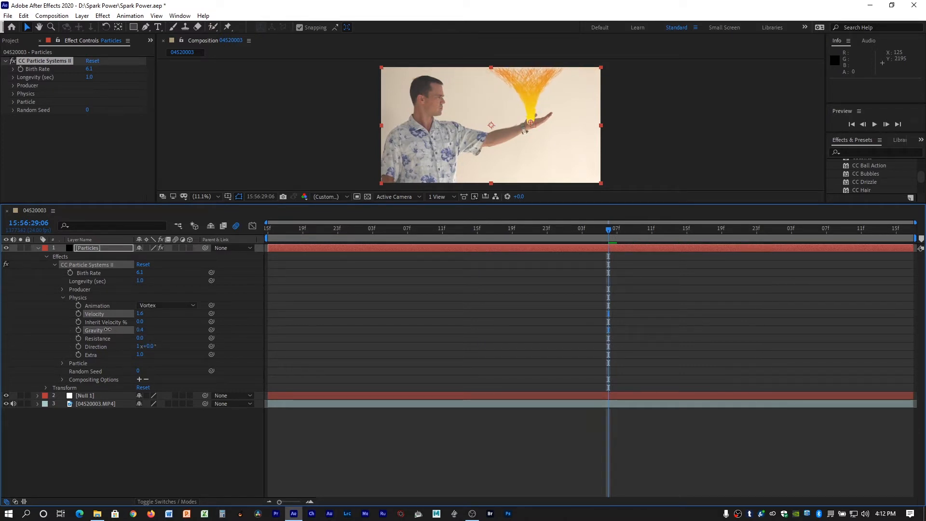
mouse_move(140, 329)
left_mouse_down()
mouse_move(338, 346)
mouse_move(115, 332)
left_mouse_up()
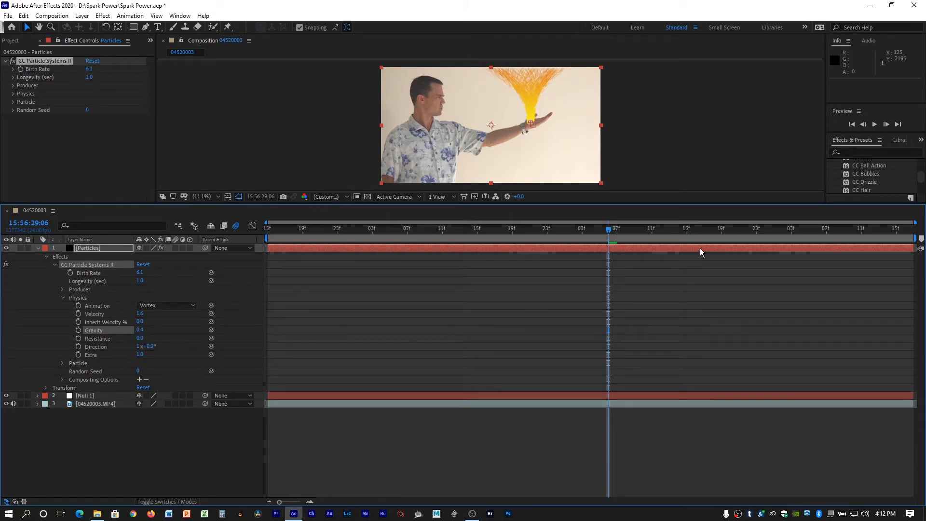
mouse_move(607, 232)
left_mouse_down()
mouse_move(366, 237)
mouse_move(593, 238)
mouse_move(468, 234)
left_mouse_up()
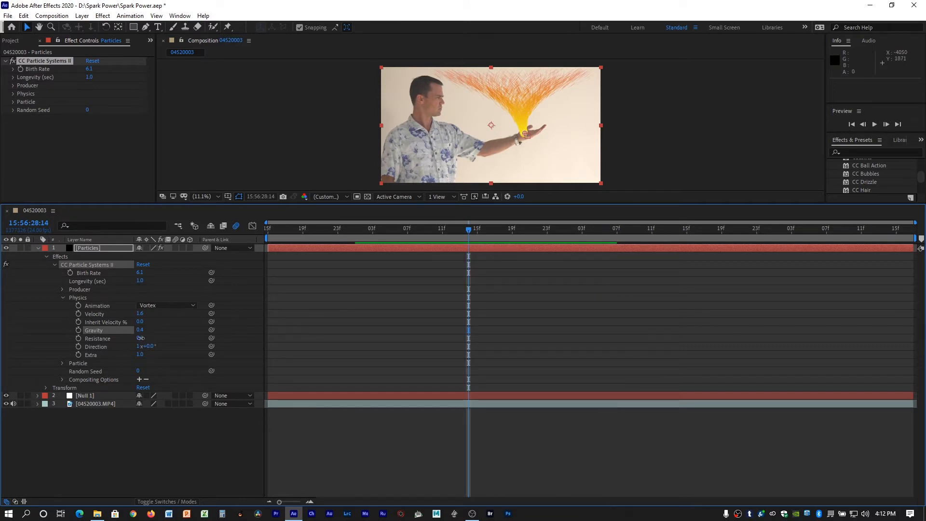
Set the particle system's Velocity to 1.7 and Inherit Velocity to 91%, and scrub the timeline to check the motion.
left_click_drag(139, 338, 129, 336)
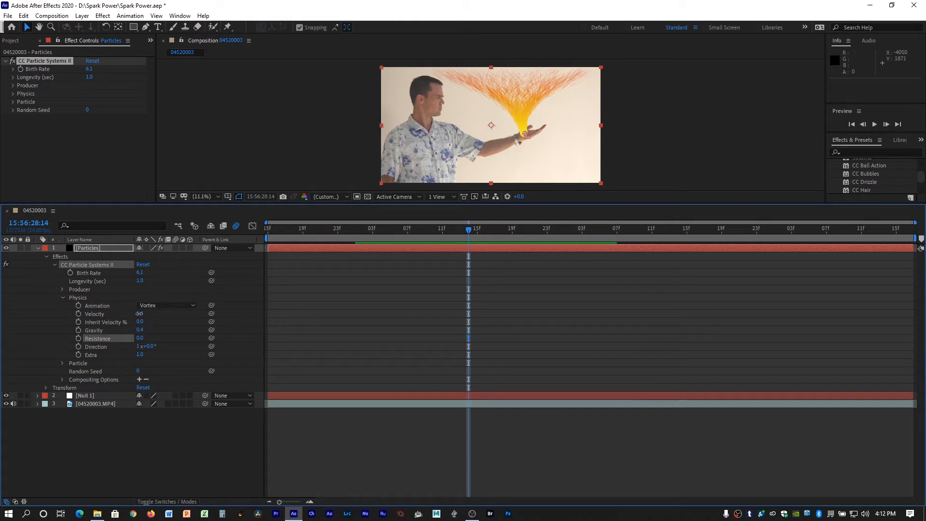
left_click_drag(140, 313, 162, 319)
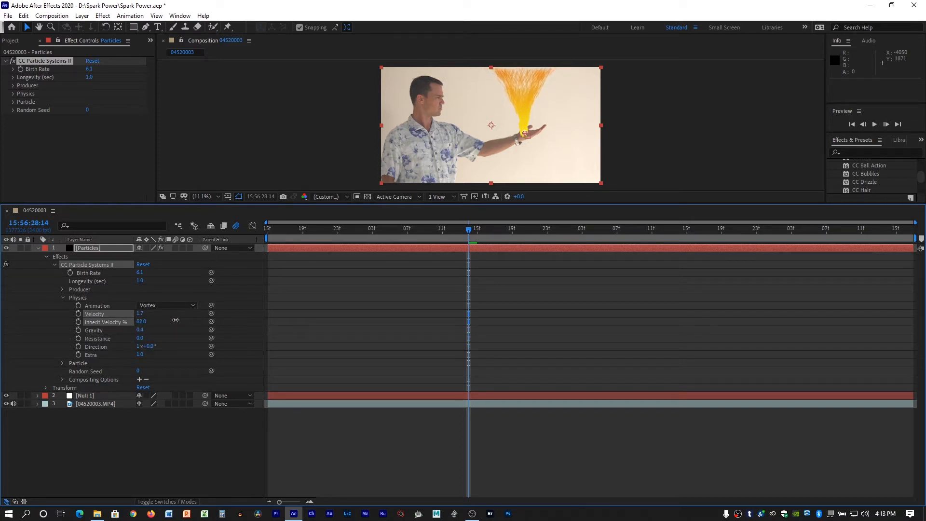
mouse_move(176, 320)
left_mouse_down()
mouse_move(166, 320)
mouse_move(229, 318)
left_mouse_up()
mouse_move(415, 228)
left_mouse_down()
mouse_move(300, 236)
mouse_move(577, 236)
mouse_move(872, 259)
mouse_move(768, 312)
mouse_move(288, 280)
mouse_move(471, 291)
mouse_move(401, 288)
left_mouse_up()
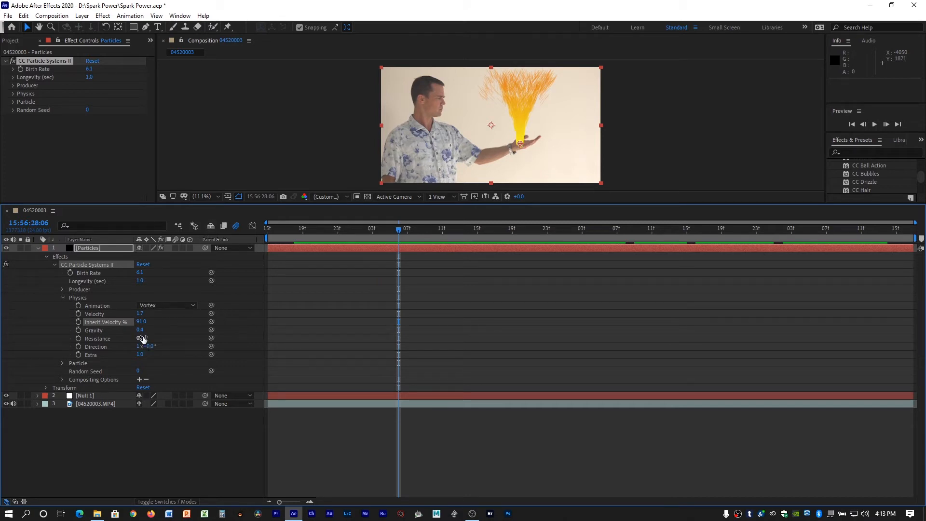
Set the particle physics Resistance to 0.6, Direction to 1x+3.0° and Extra to 1.2.
mouse_move(140, 337)
left_mouse_down()
mouse_move(126, 335)
mouse_move(156, 344)
mouse_move(151, 354)
left_mouse_up()
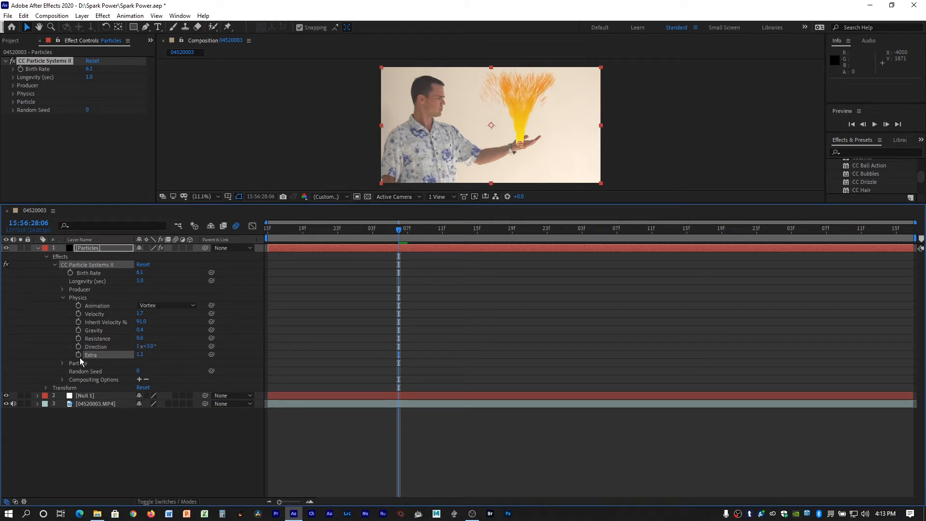
left_click(62, 297)
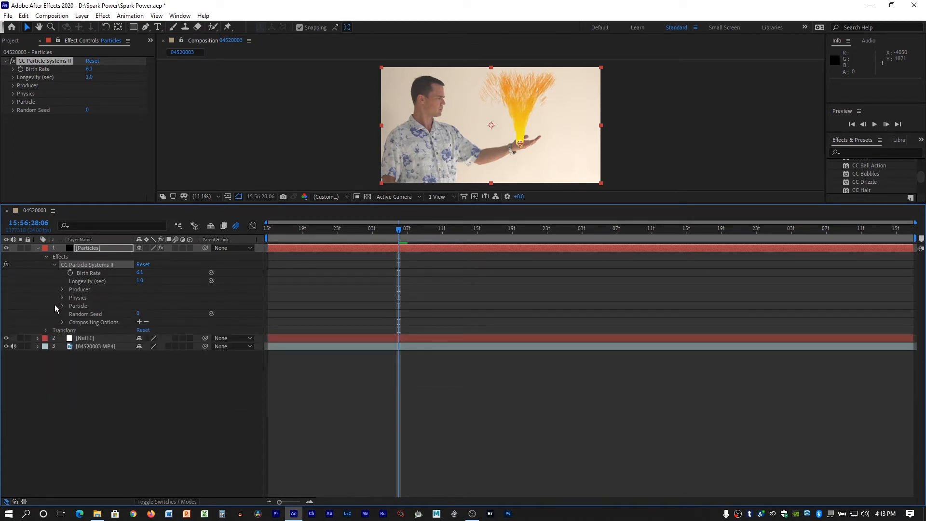
Try the Star, Bubble and Faded Sphere particle types and restore the Line type.
left_click(63, 306)
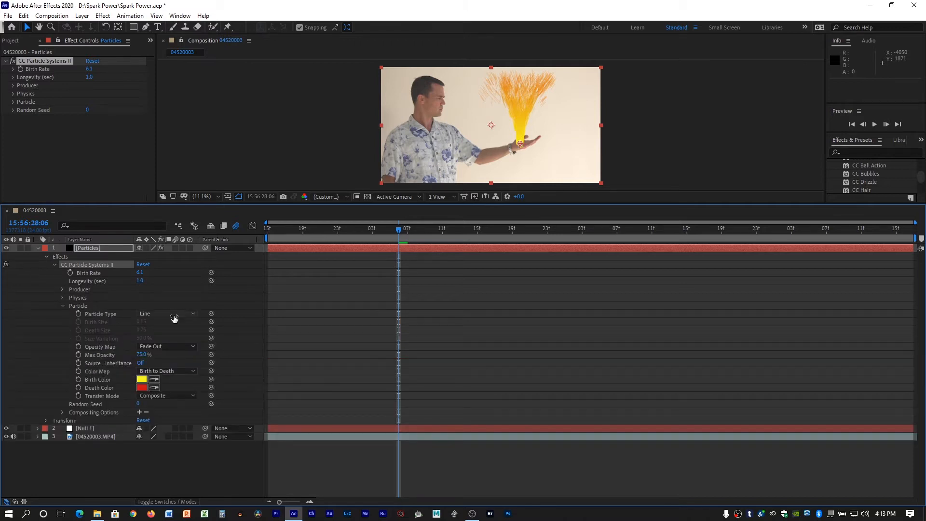
left_click(173, 315)
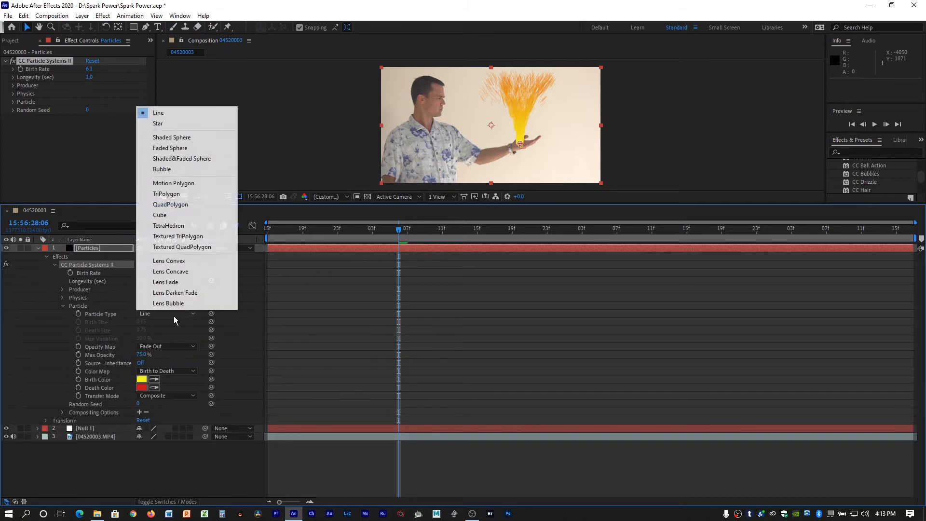
left_click(176, 123)
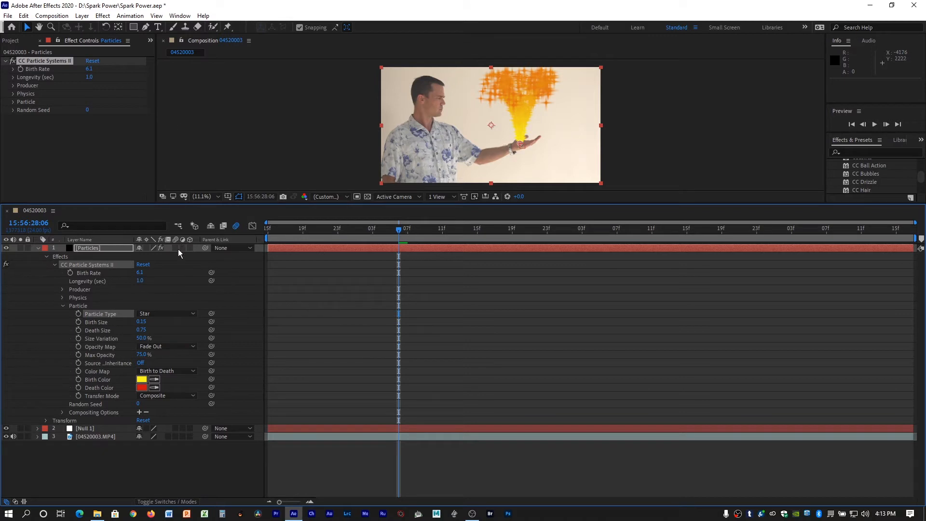
left_click(181, 313)
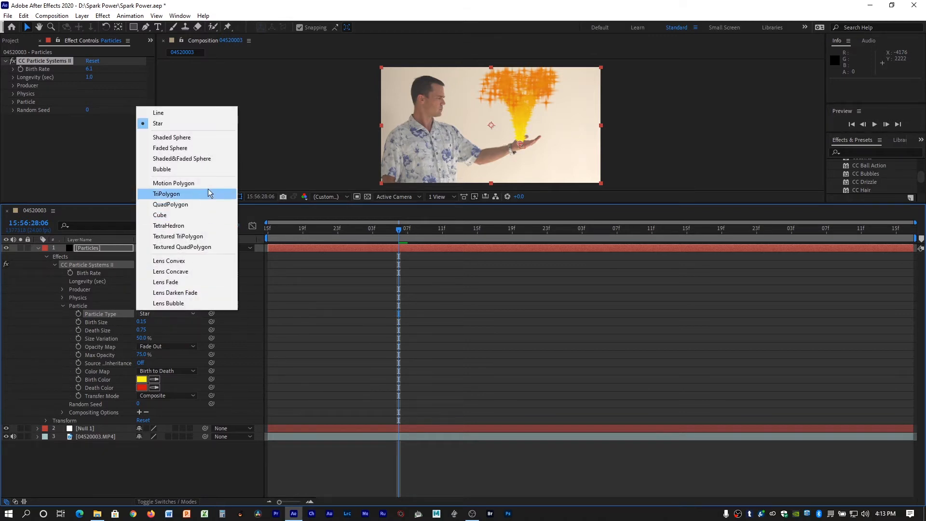
left_click(201, 172)
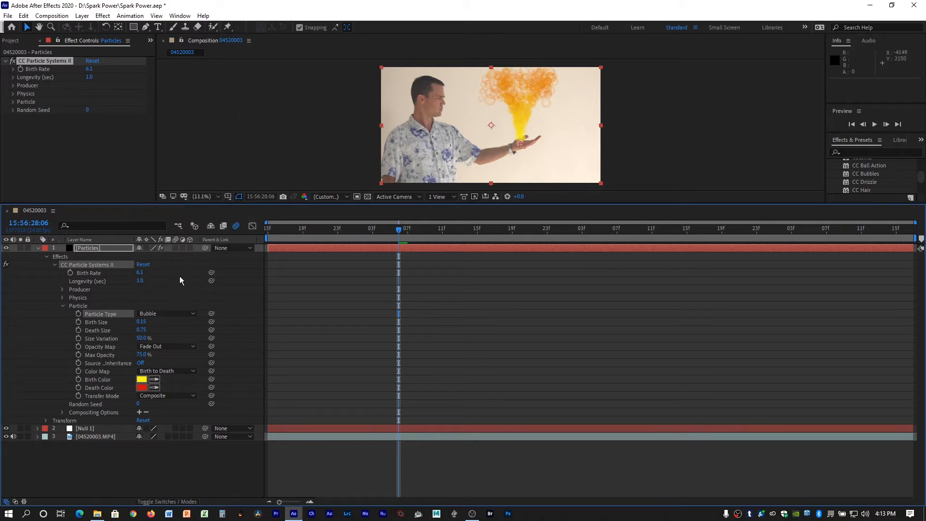
left_click(183, 313)
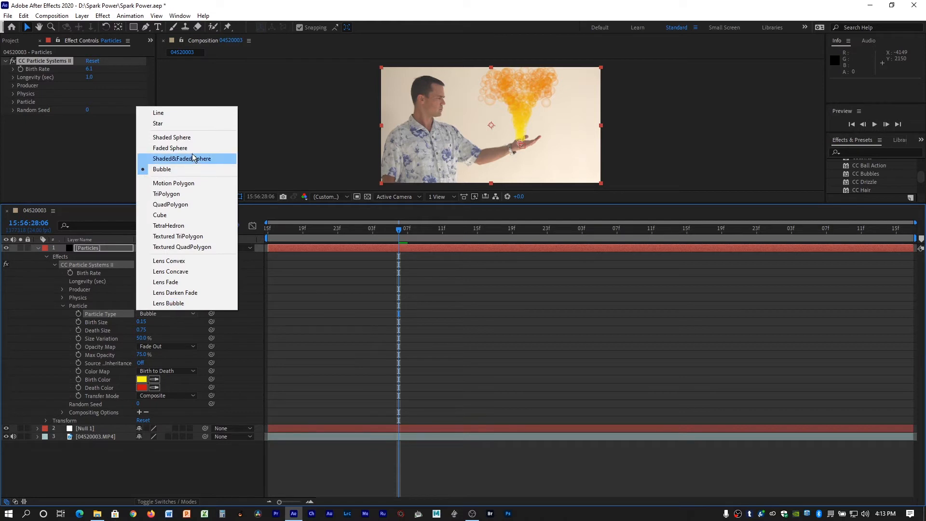
left_click(199, 148)
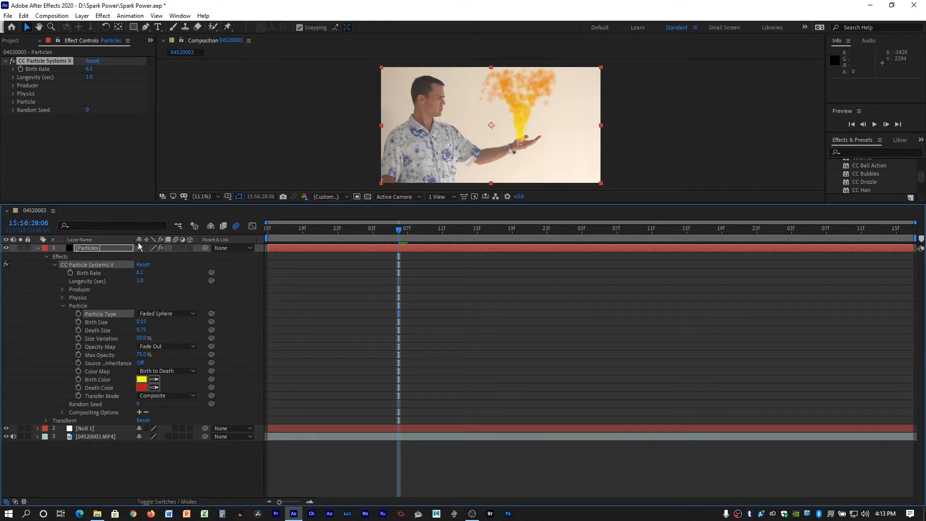
left_click(183, 316)
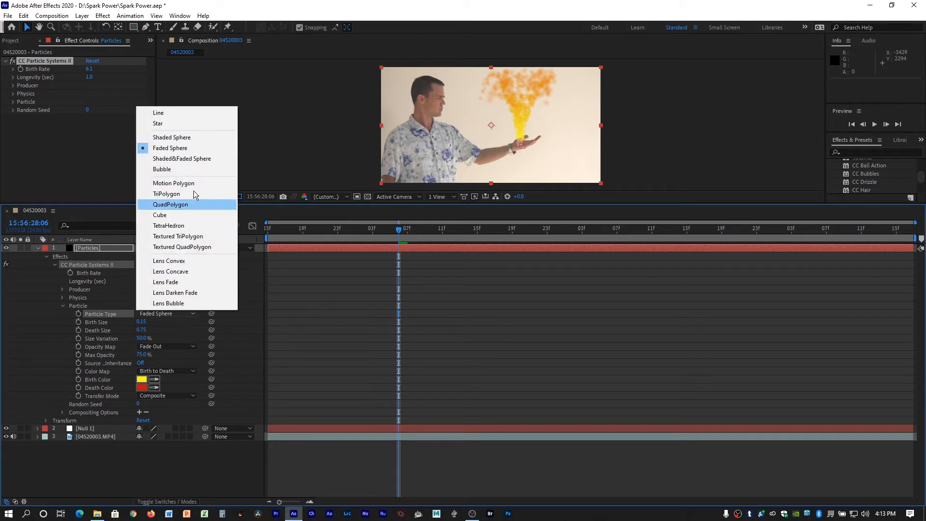
left_click(196, 115)
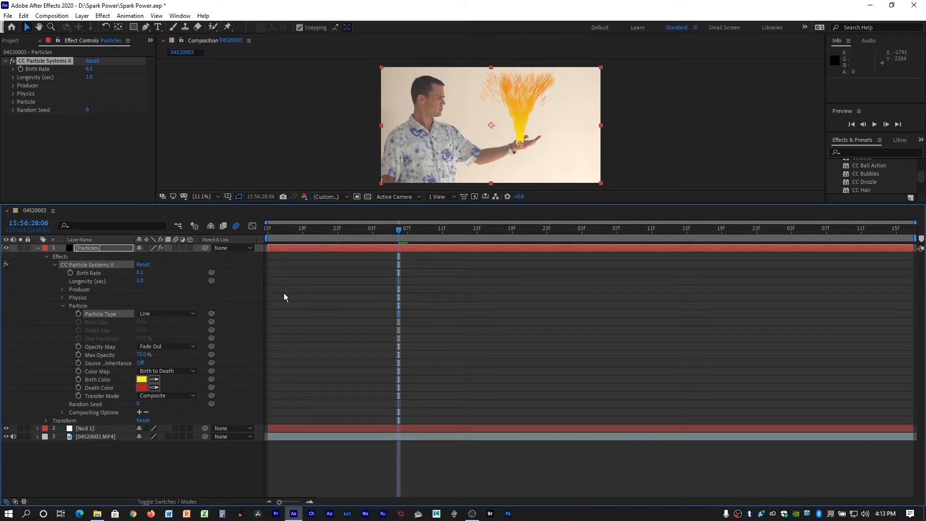
Set the particle system's Birth Rate to 10.1 and Longevity to 1.1 seconds, scrubbing the timeline to check the vortex.
left_click_drag(331, 227, 398, 282)
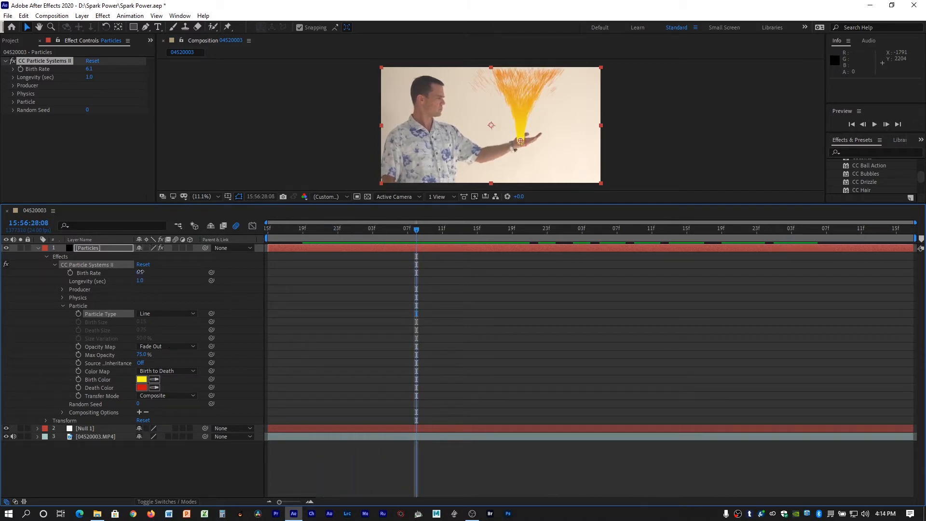
left_click_drag(140, 272, 188, 300)
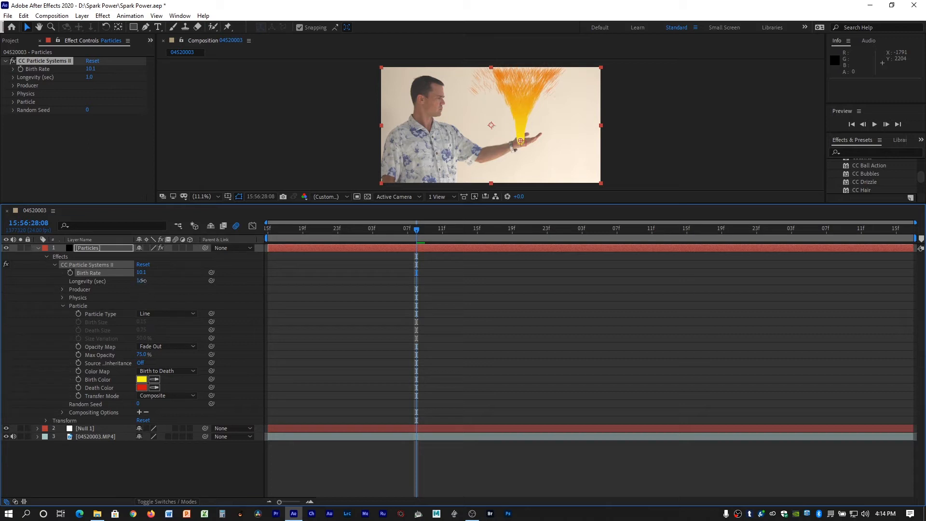
mouse_move(142, 281)
left_mouse_down()
mouse_move(173, 282)
mouse_move(146, 282)
left_mouse_up()
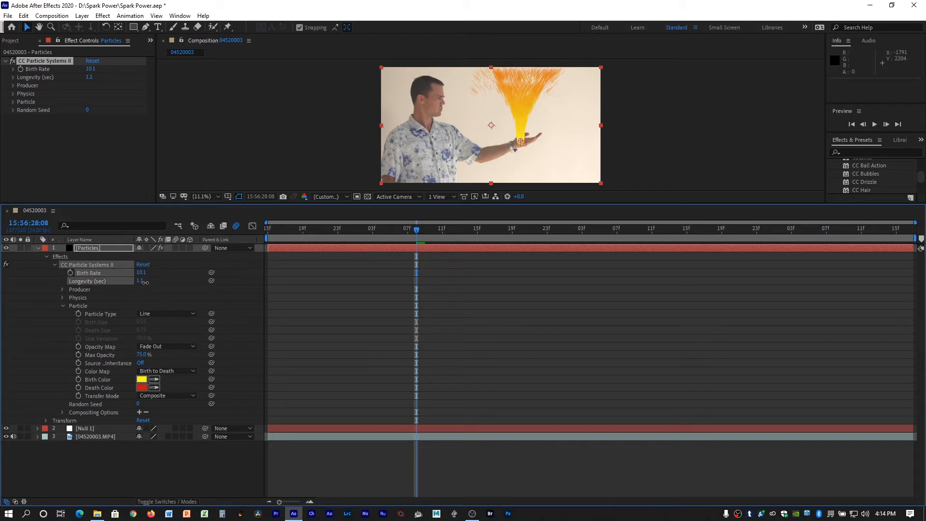
left_click(423, 229)
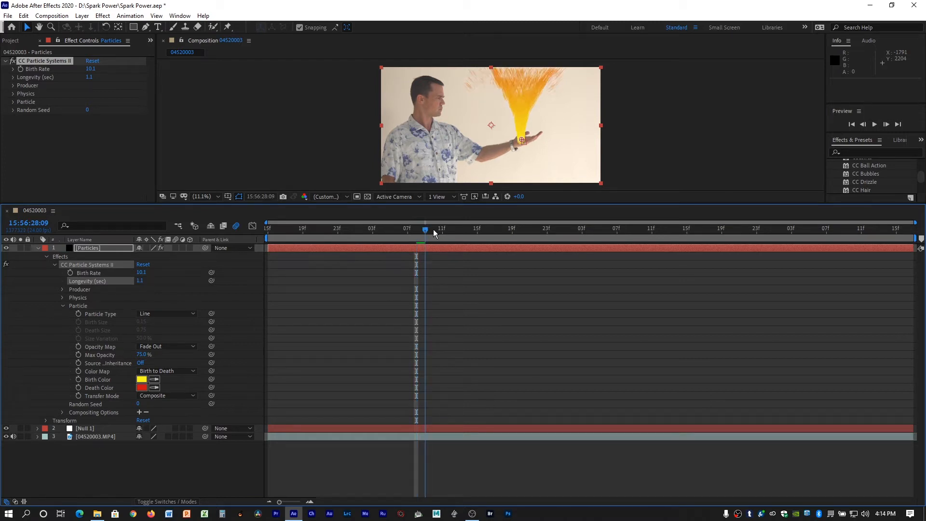
left_click_drag(434, 234, 889, 282)
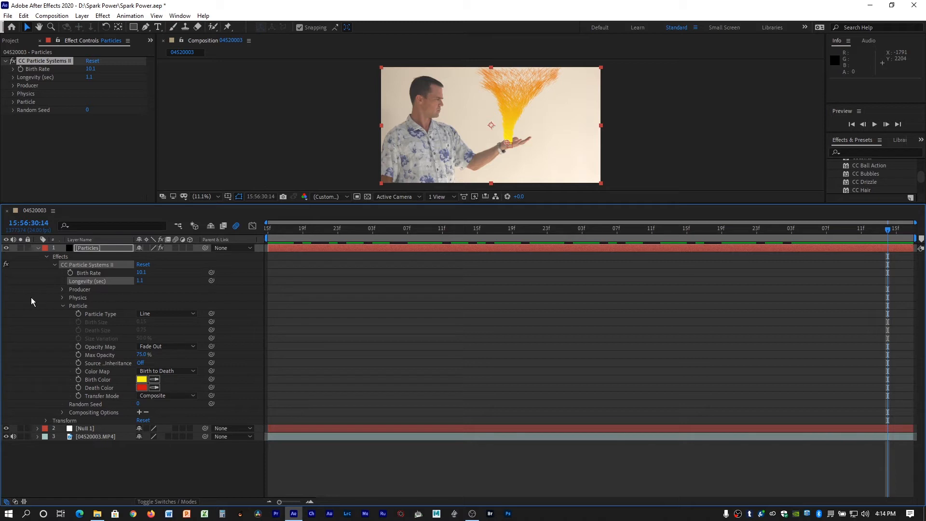
left_click(63, 305)
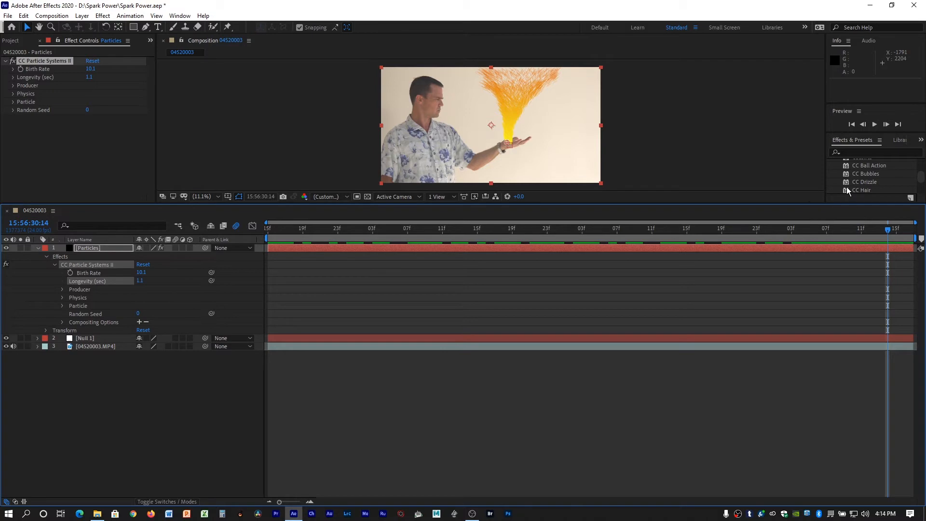
Find the Glow effect by searching the effects for "glow" and apply it to the Particles layer.
left_click_drag(760, 204, 764, 290)
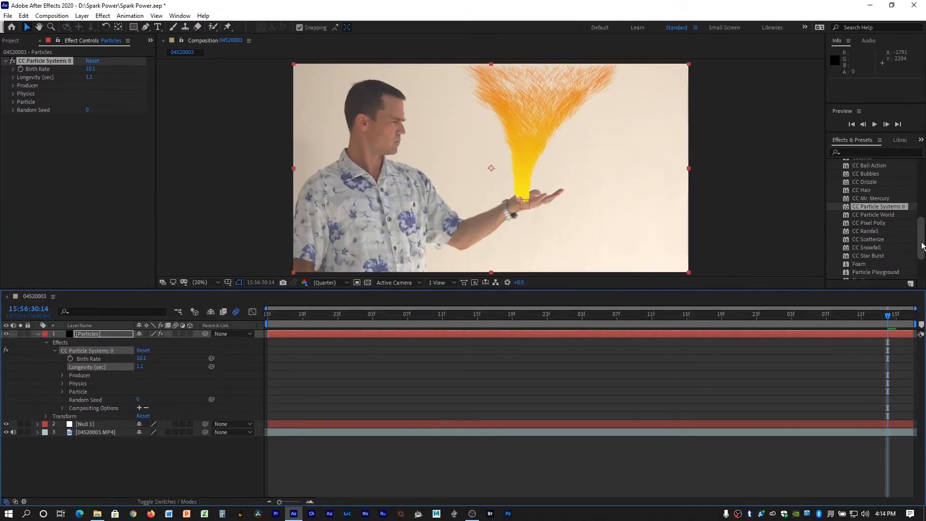
left_click_drag(922, 245, 922, 183)
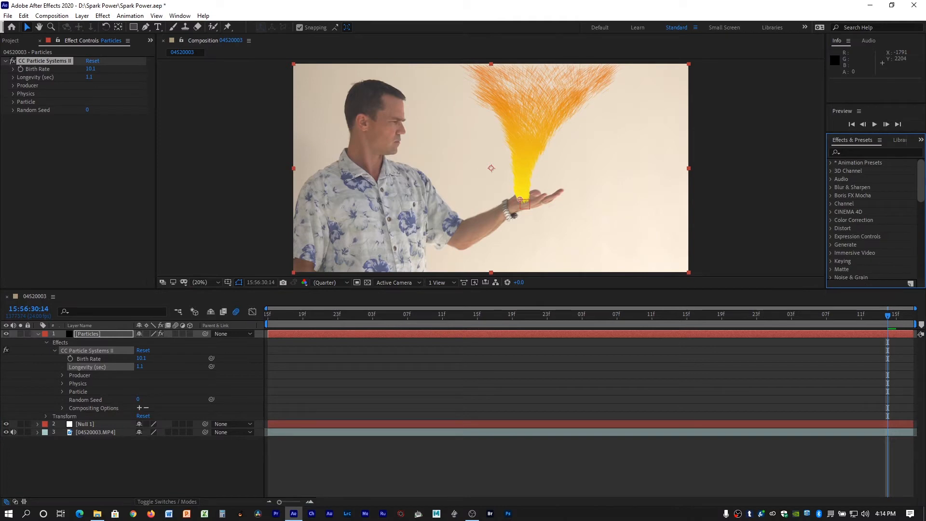
left_click(854, 152)
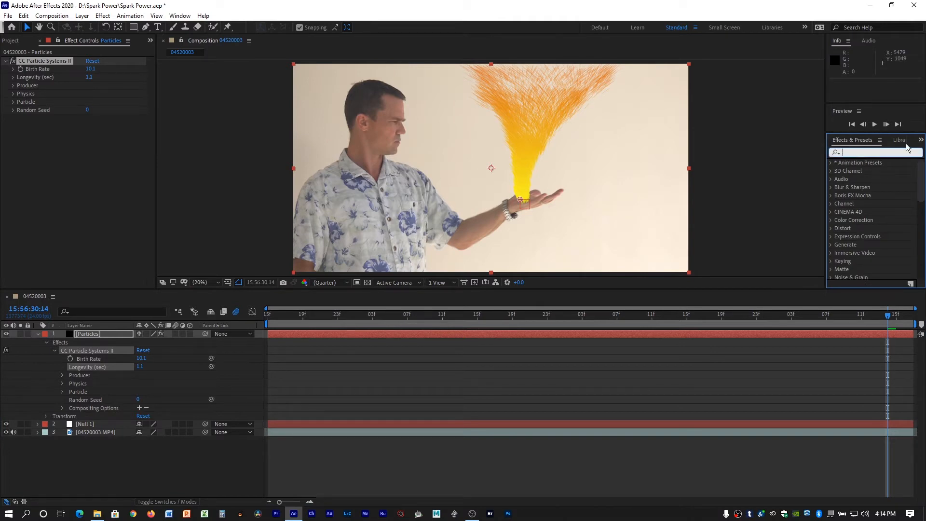
type("glow")
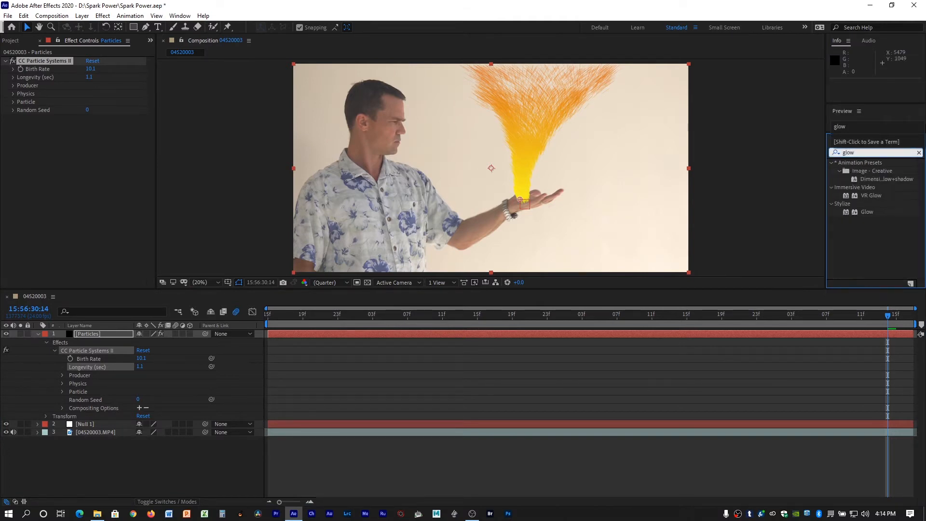
left_click_drag(866, 212, 520, 335)
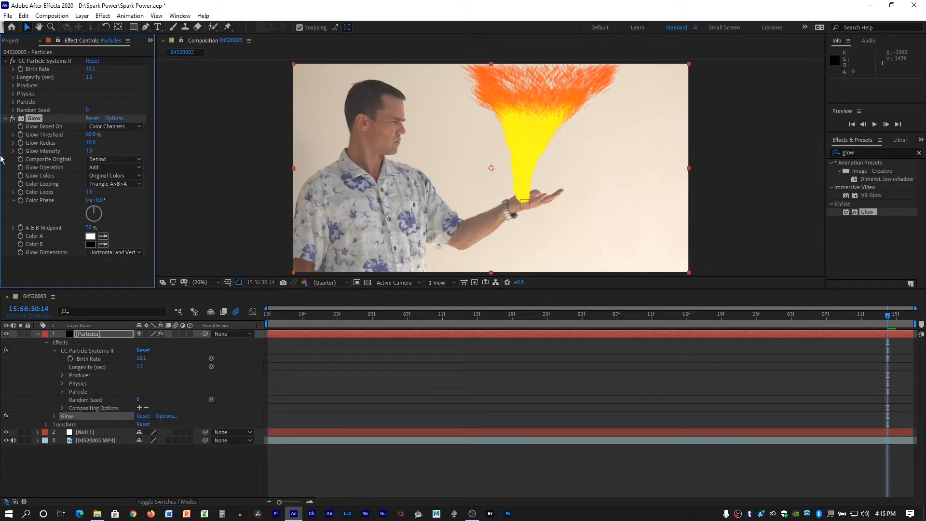
Collapse the particle system's settings, widen the effect settings area, and set Glow Threshold to 51.8% and Glow Radius to 46.0.
left_click(6, 63)
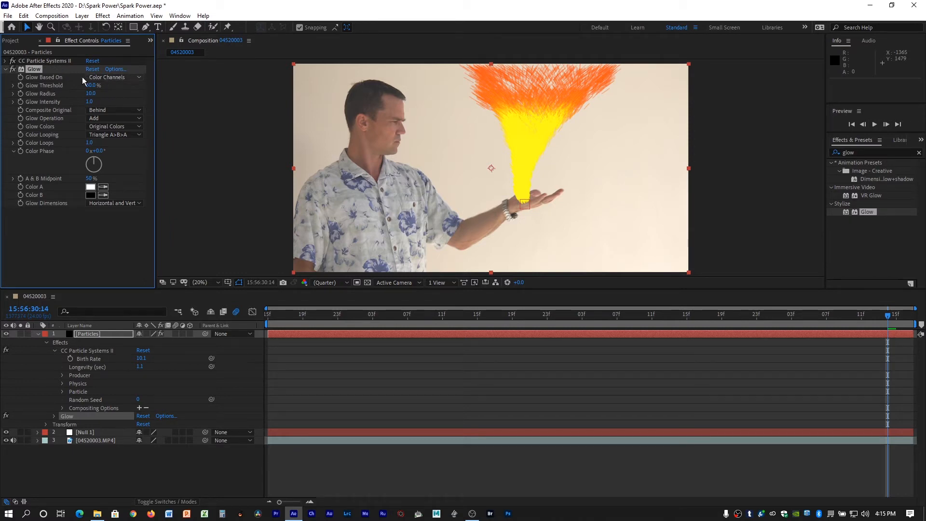
left_click_drag(155, 80, 212, 80)
left_click(159, 79)
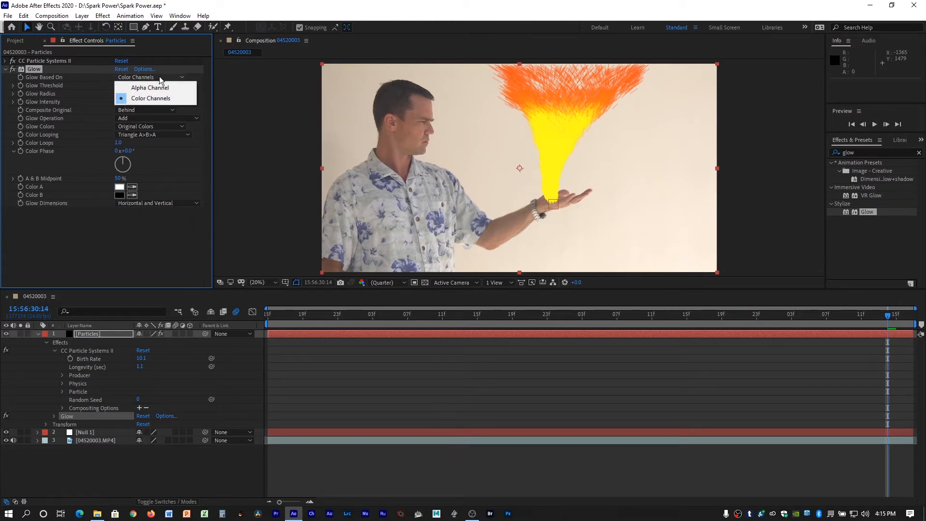
left_click(241, 139)
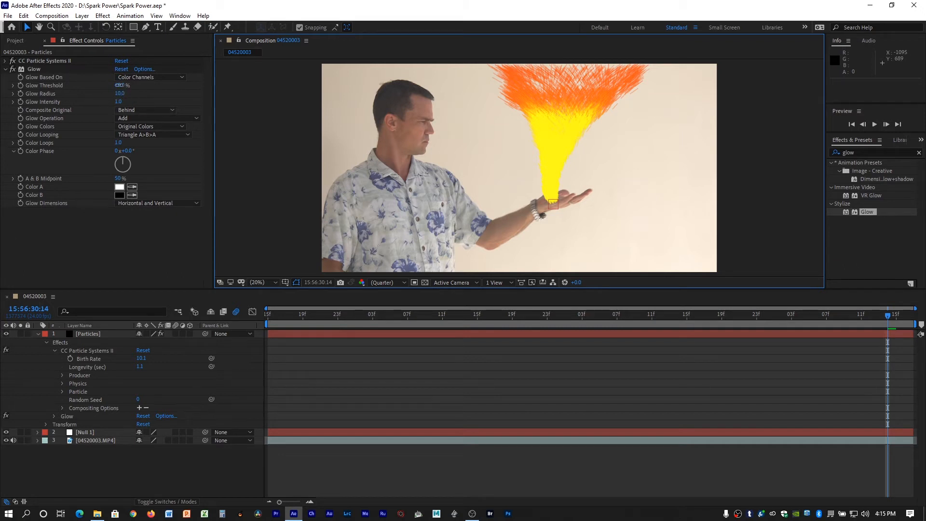
mouse_move(120, 87)
left_mouse_down()
mouse_move(104, 82)
mouse_move(120, 93)
left_mouse_up()
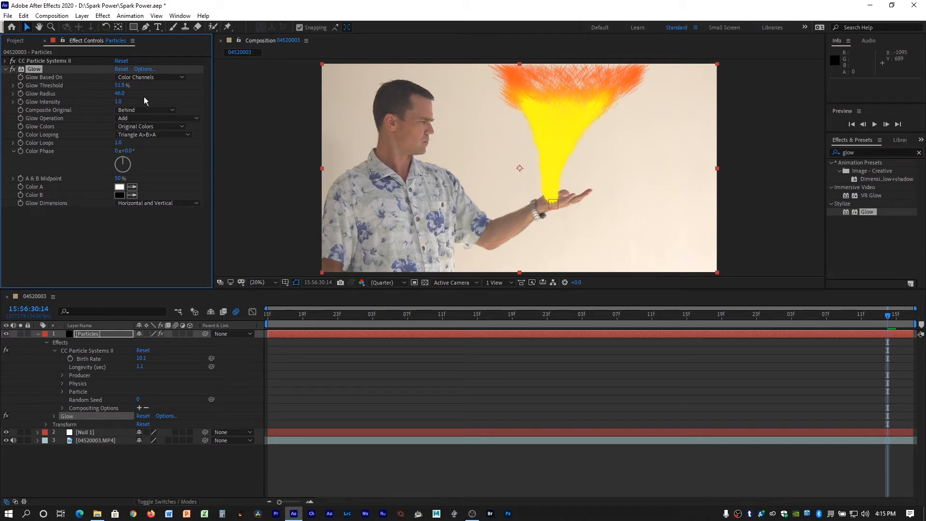
left_click_drag(119, 102, 90, 85)
Try the On Top and None options for the glow's Composite Original setting and restore Behind.
left_click(159, 111)
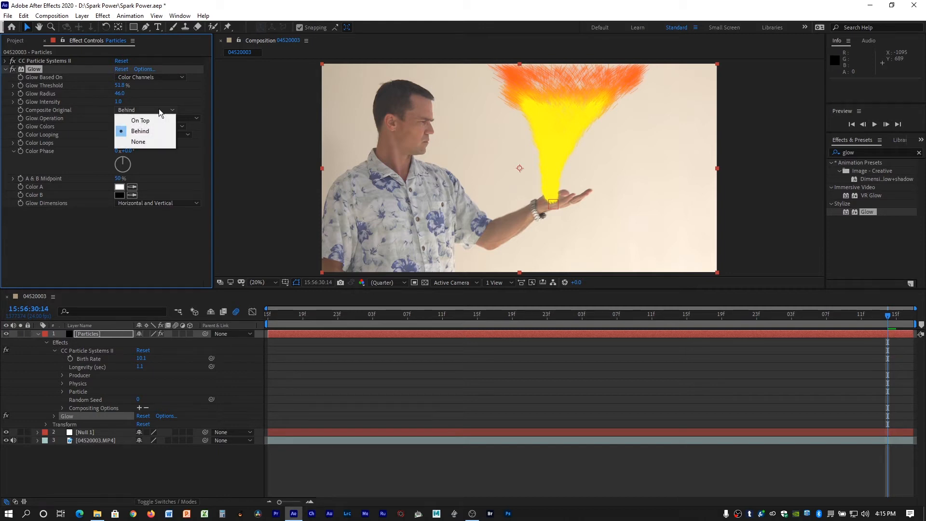
left_click(153, 119)
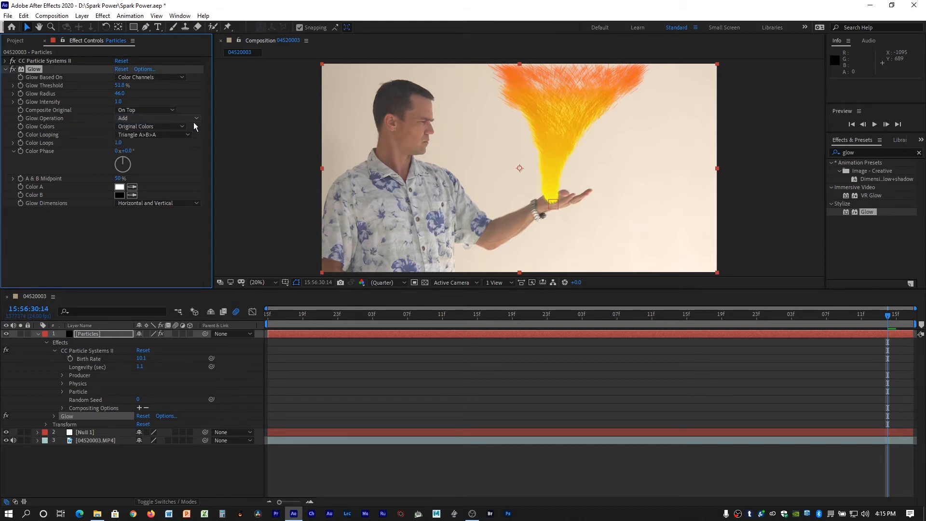
left_click(158, 109)
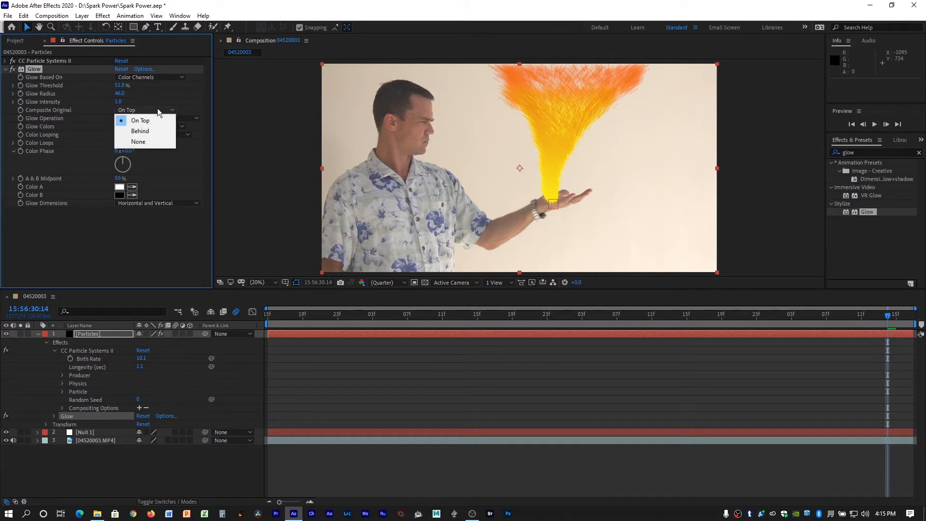
left_click(153, 142)
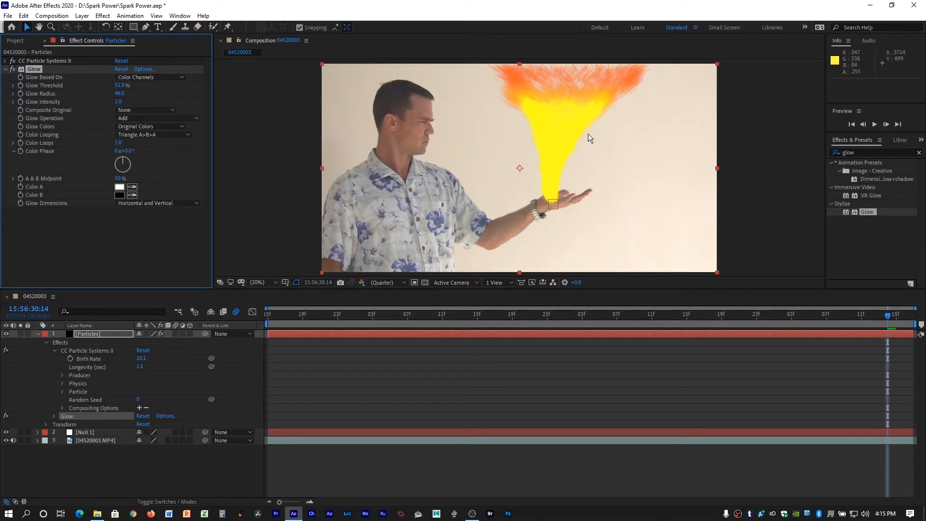
left_click(141, 110)
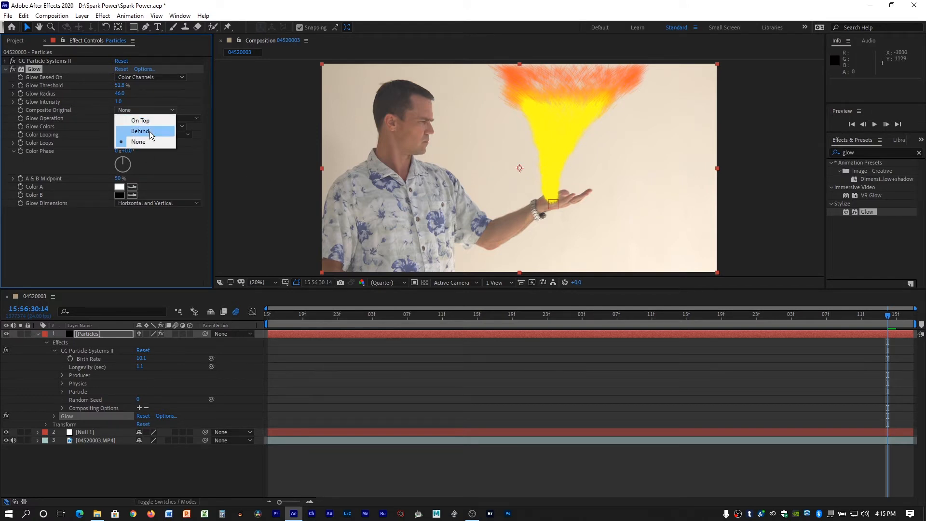
left_click(150, 131)
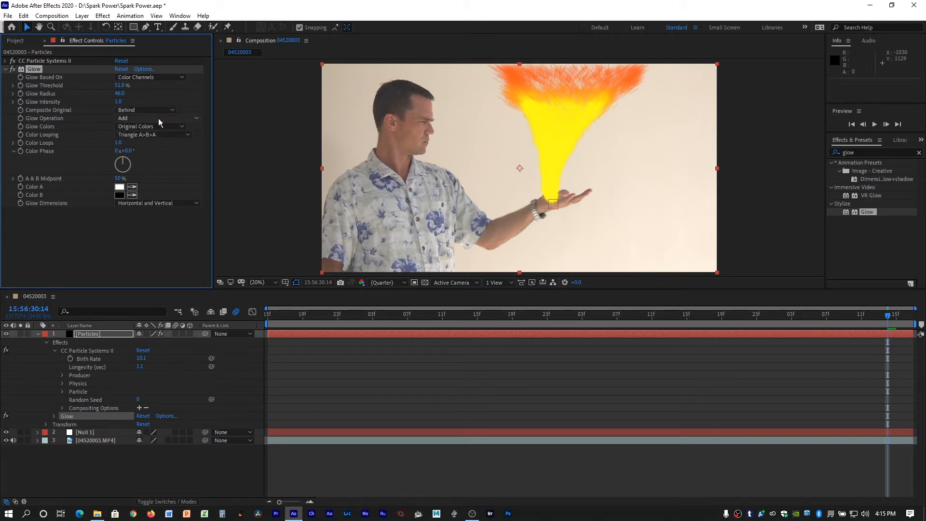
Try Multiply and Screen as the Glow Operation and restore Add.
left_click(141, 120)
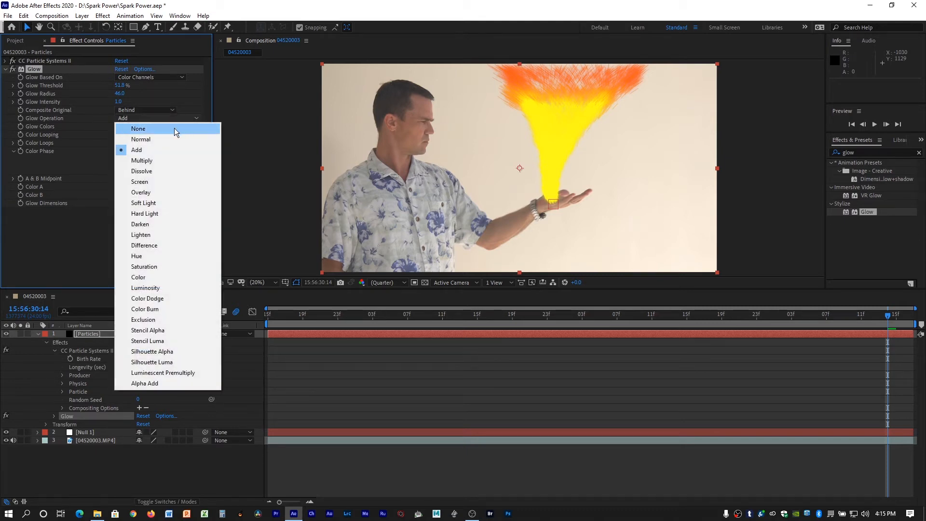
left_click(160, 161)
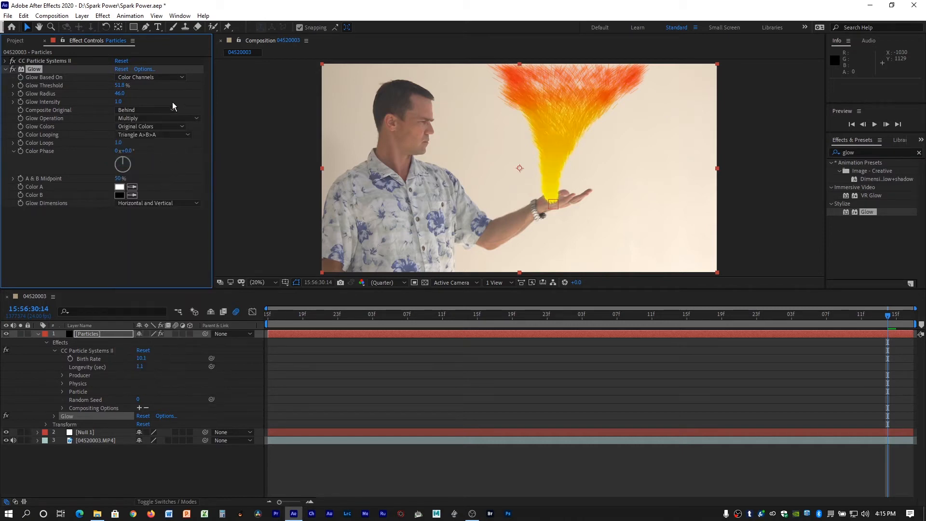
left_click(151, 120)
left_click(152, 184)
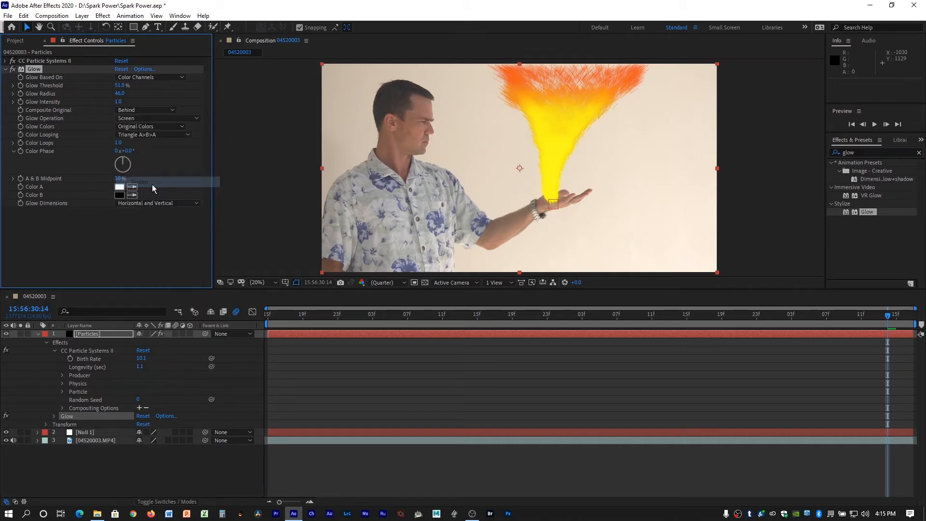
left_click(181, 121)
left_click(156, 148)
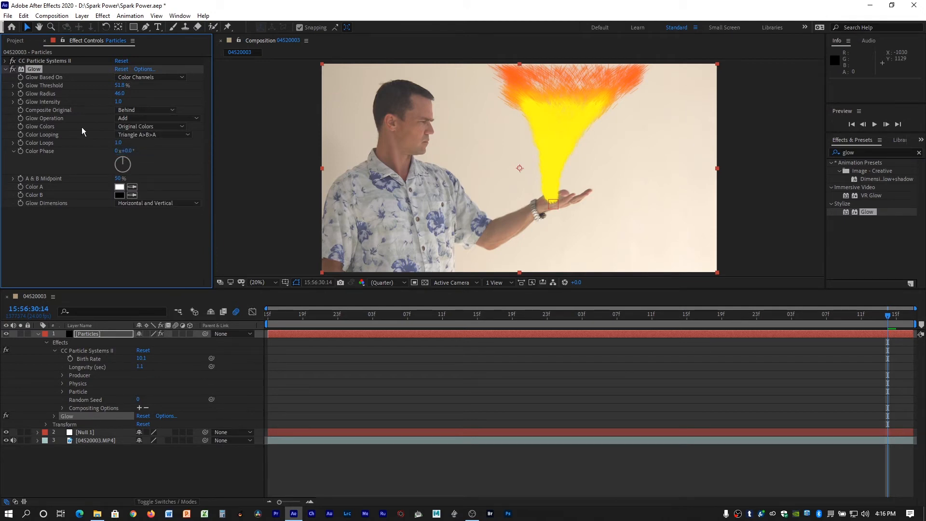
Switch Glow Colors to A & B Colors and set Color A to a pale orange.
left_click(175, 126)
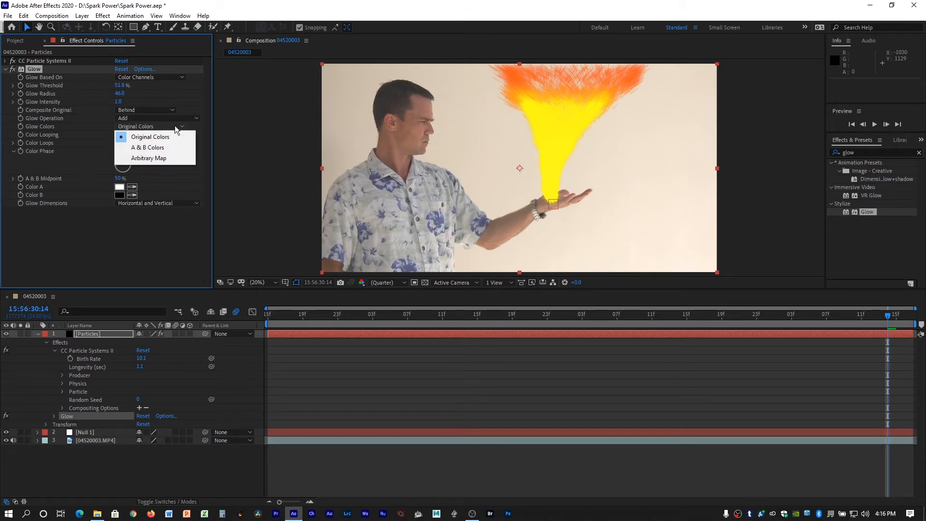
left_click(159, 149)
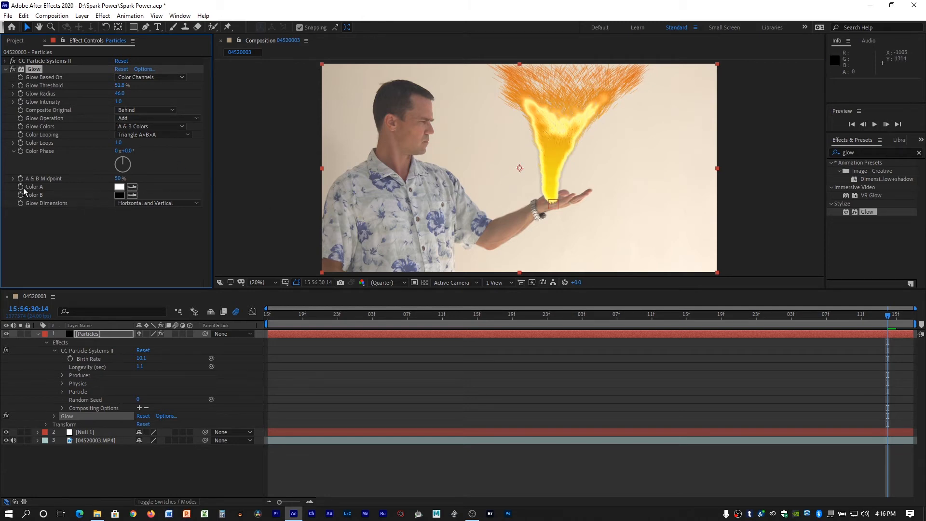
left_click(119, 187)
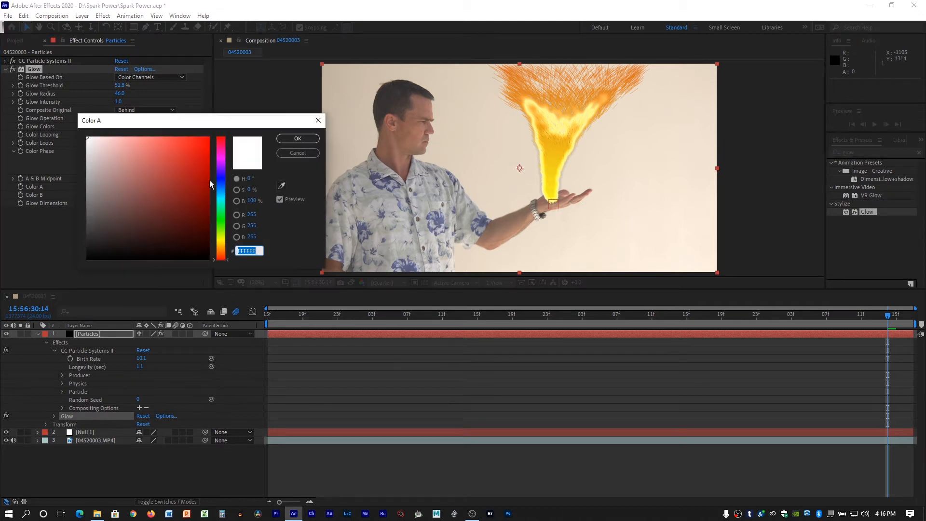
mouse_move(198, 179)
left_mouse_down()
mouse_move(138, 135)
mouse_move(121, 136)
left_mouse_up()
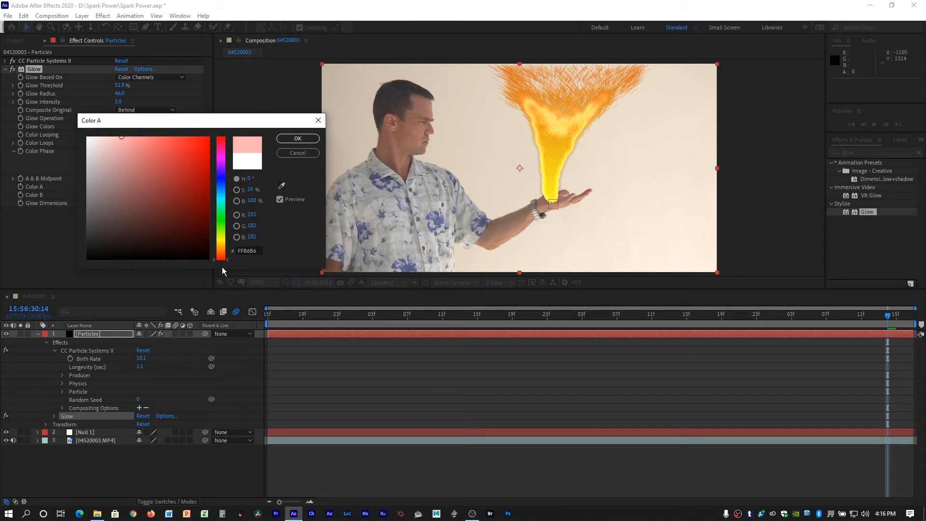
left_click_drag(214, 259, 214, 247)
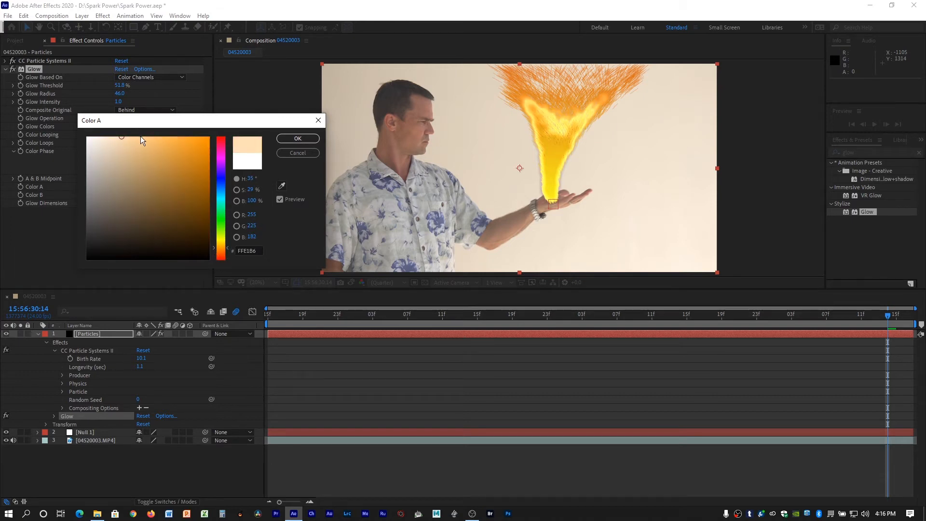
left_click(125, 137)
left_click(300, 139)
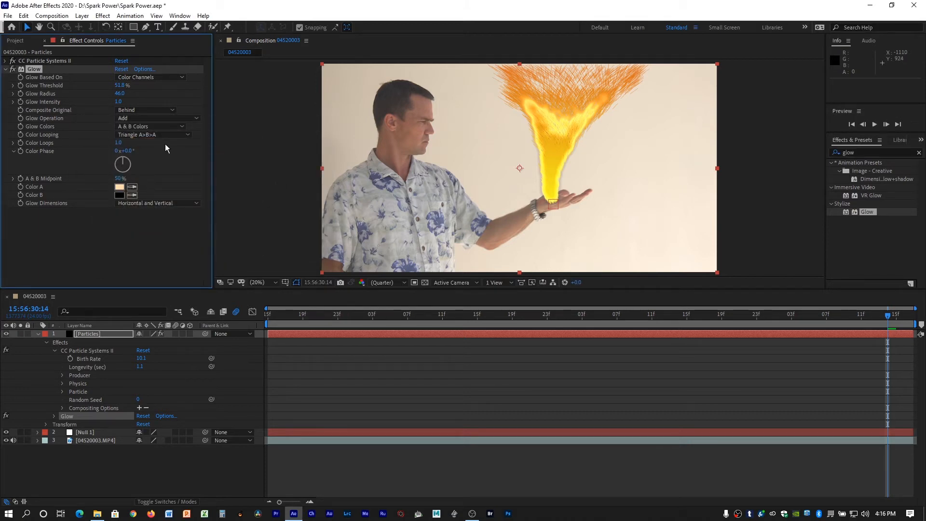
Set the glow's Color B to the deep orange E4551D.
left_click(119, 195)
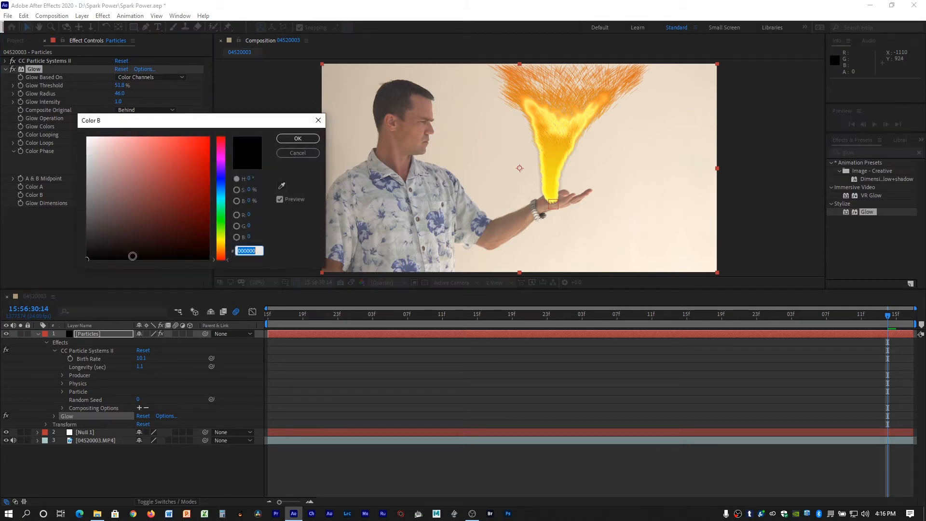
left_click_drag(206, 199, 154, 201)
left_click_drag(216, 262, 215, 249)
left_click(150, 196)
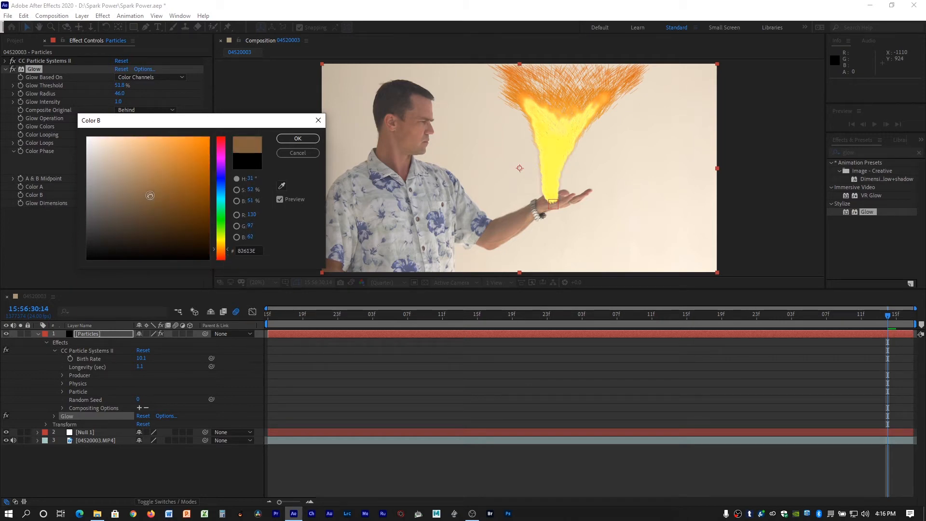
mouse_move(150, 196)
left_mouse_down()
mouse_move(147, 155)
mouse_move(172, 142)
left_mouse_up()
left_click_drag(216, 253, 216, 254)
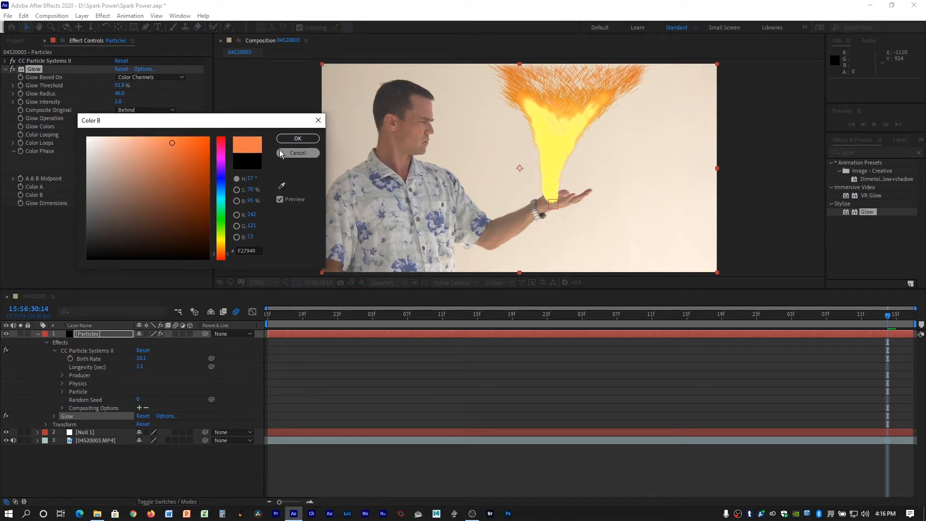
left_click_drag(173, 143, 194, 149)
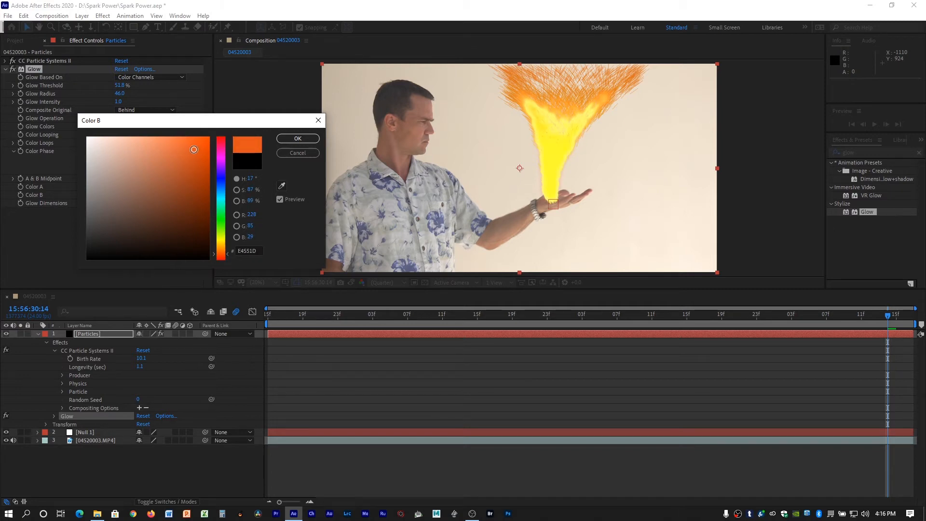
left_click(309, 139)
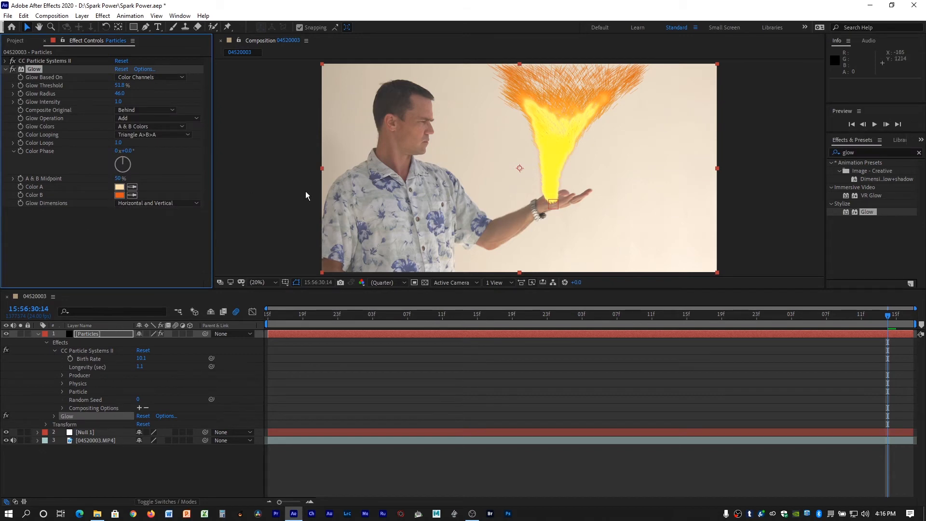
Preview the glow at 15:56:28:06 and set Glow Threshold to 17.6%, Glow Intensity to 2.0 and Glow Radius to 146.0.
left_click_drag(309, 318, 320, 302)
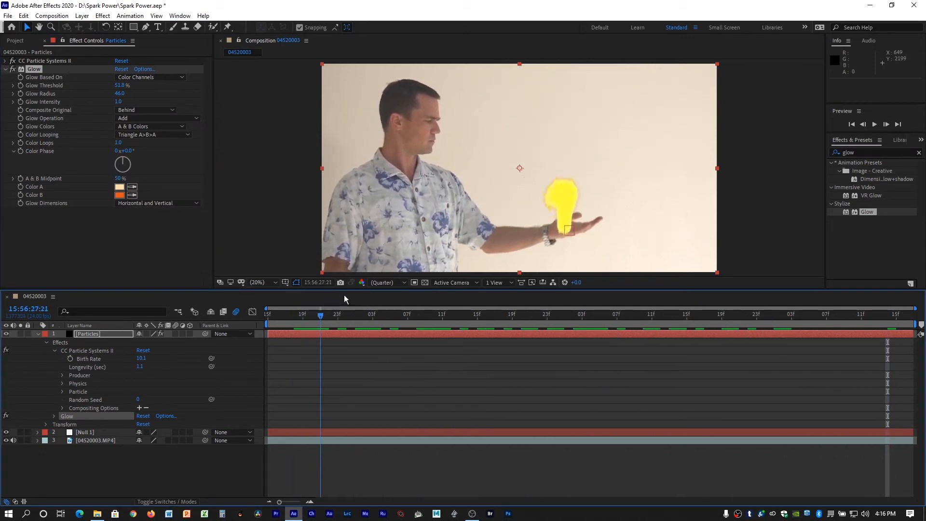
left_click(398, 314)
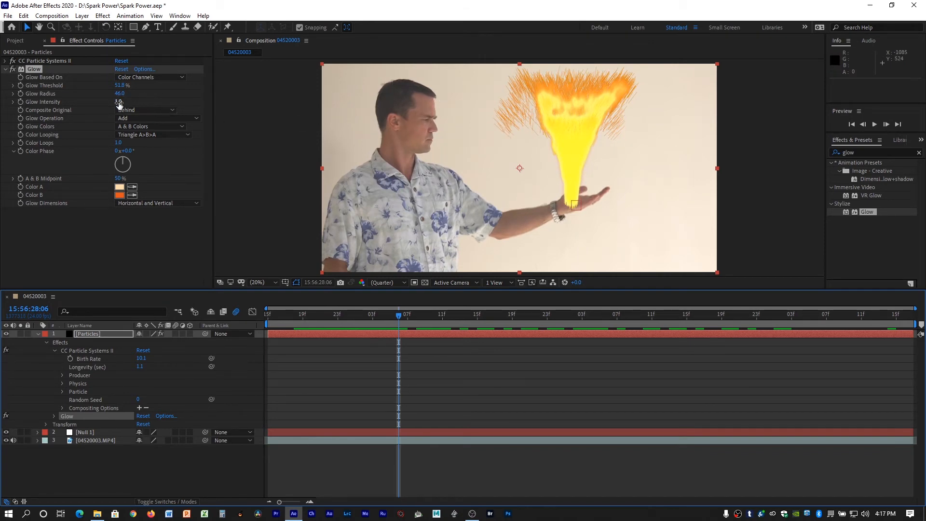
left_click_drag(119, 104, 33, 65)
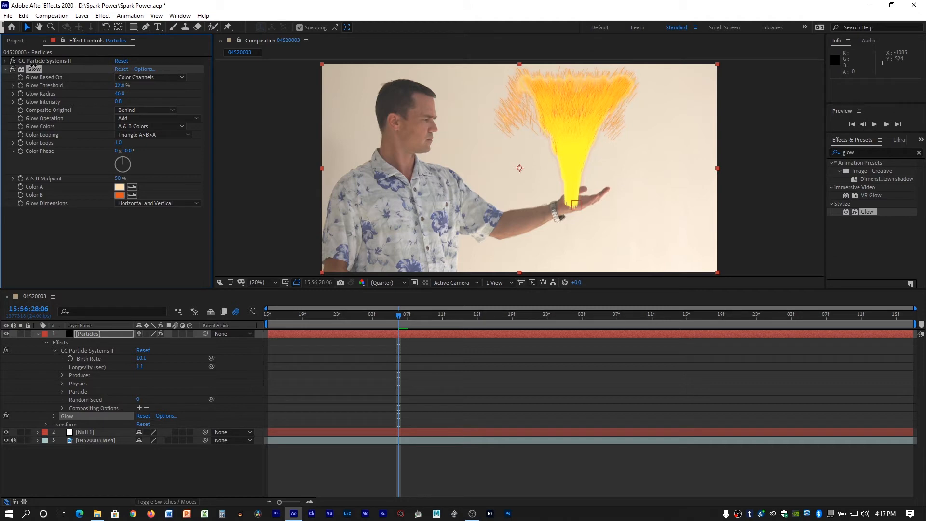
left_click_drag(118, 102, 196, 103)
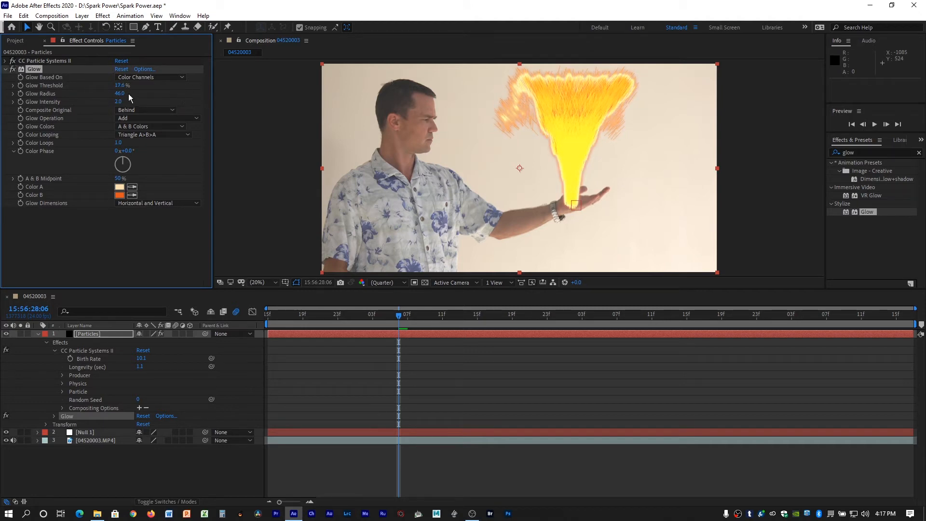
left_click_drag(120, 94, 166, 91)
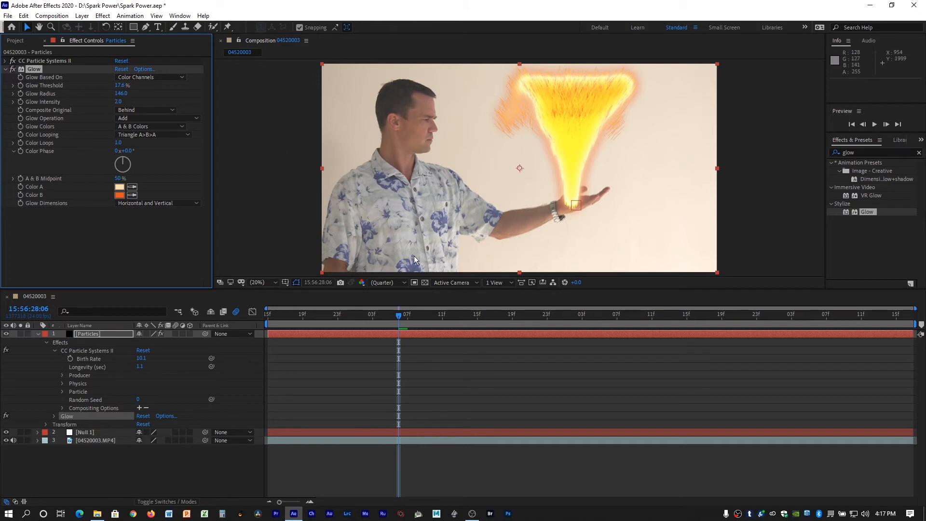
At 15:56:28:12, set the Particles layer's Glow Threshold to 40.0% and Glow Radius to 81.0.
left_click_drag(390, 316, 451, 311)
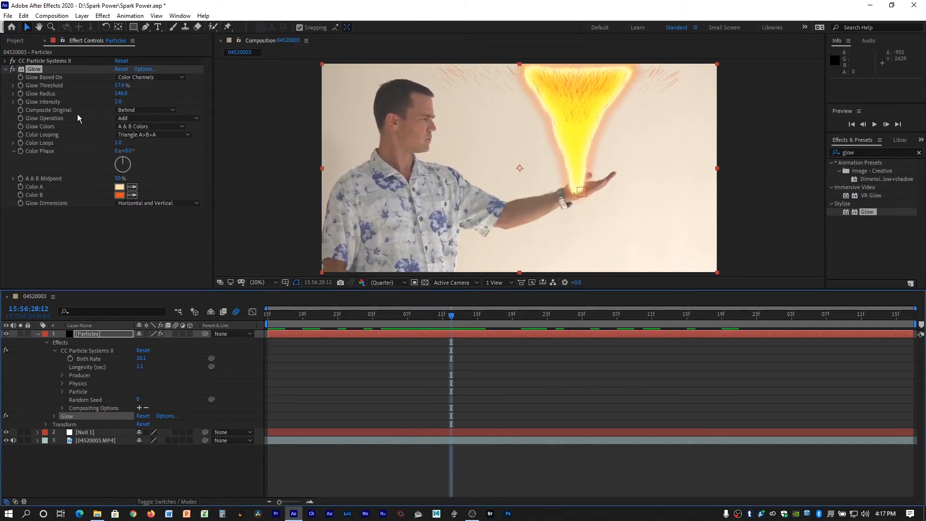
left_click_drag(120, 85, 81, 90)
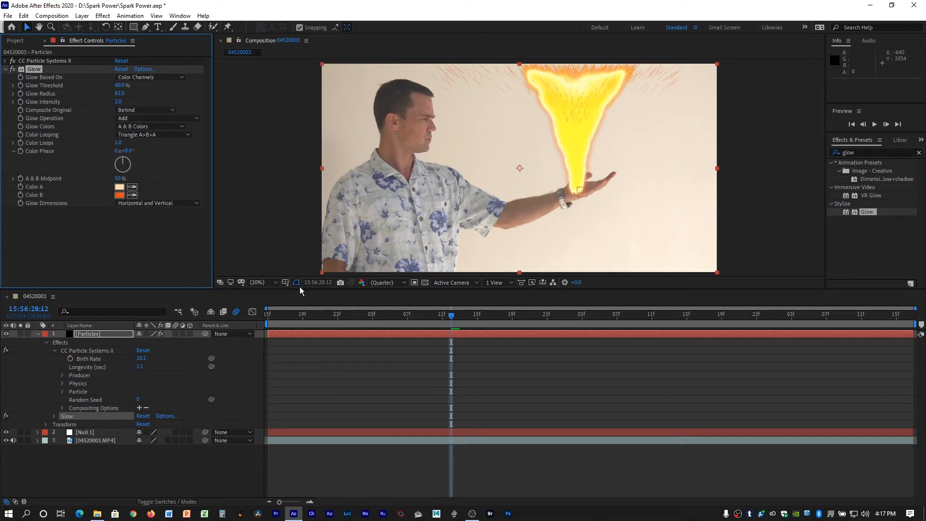
Set the Particles layer's blending mode to Add and play back the composition to check the blend.
left_click(320, 334)
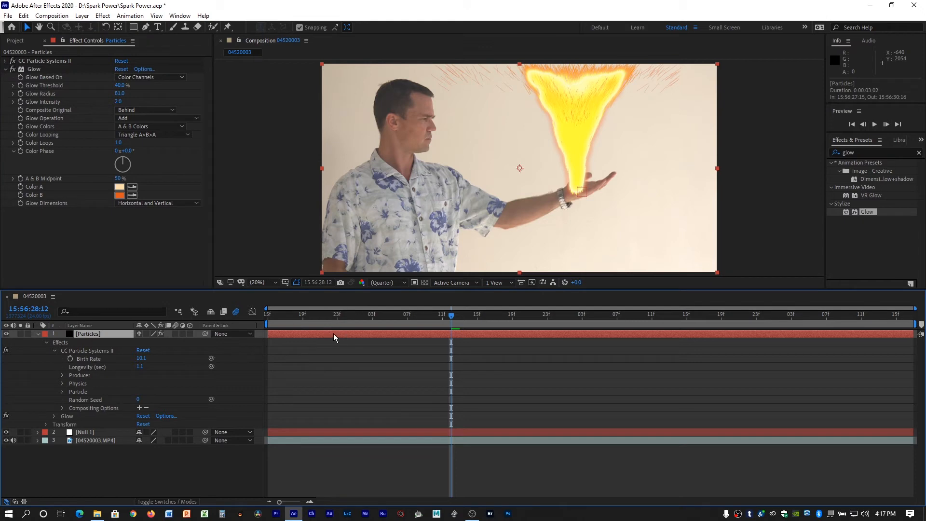
left_click(102, 16)
mouse_move(83, 16)
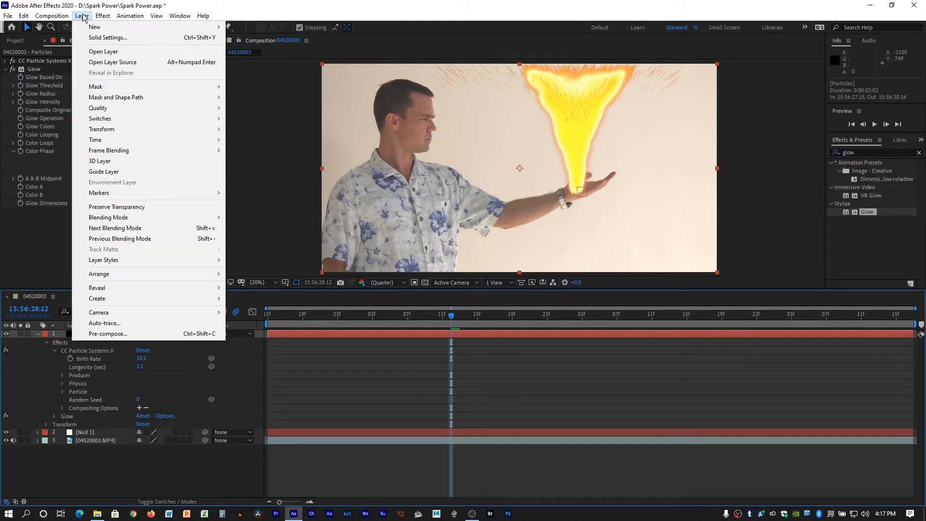
mouse_move(140, 221)
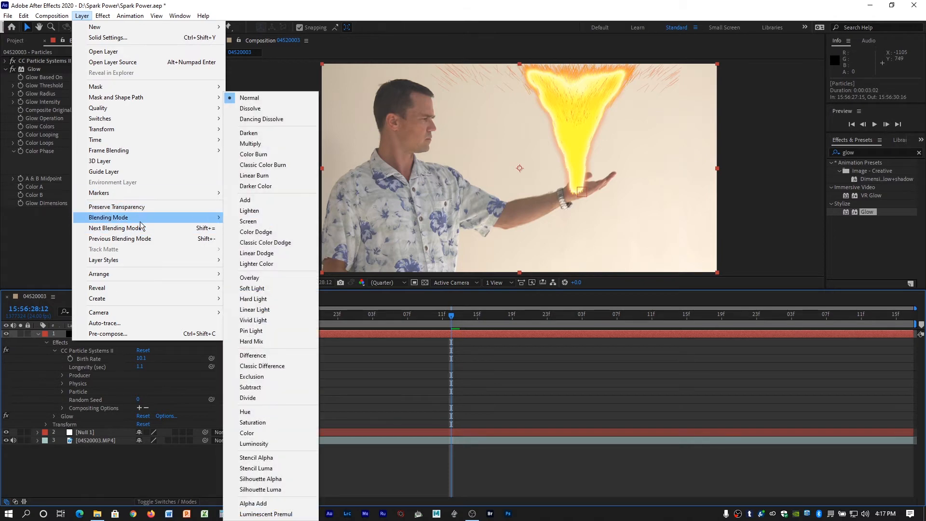
left_click(292, 199)
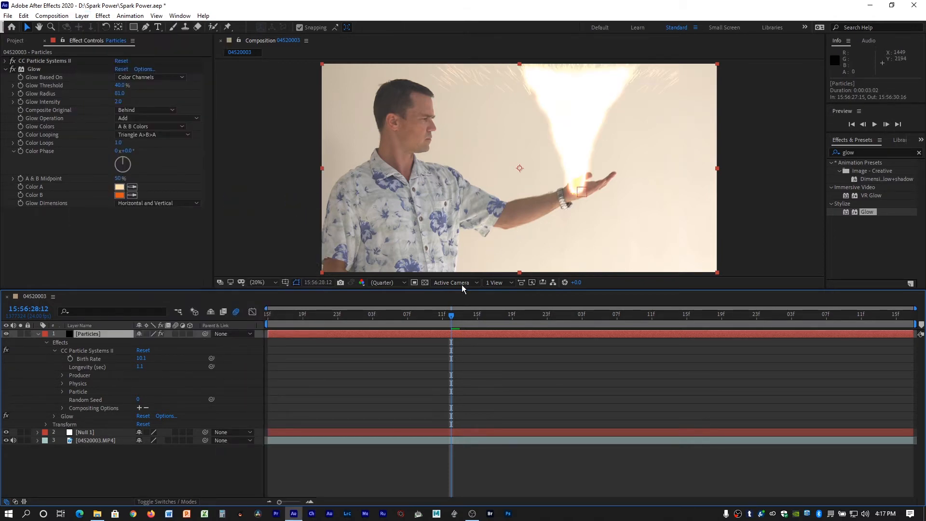
key("space")
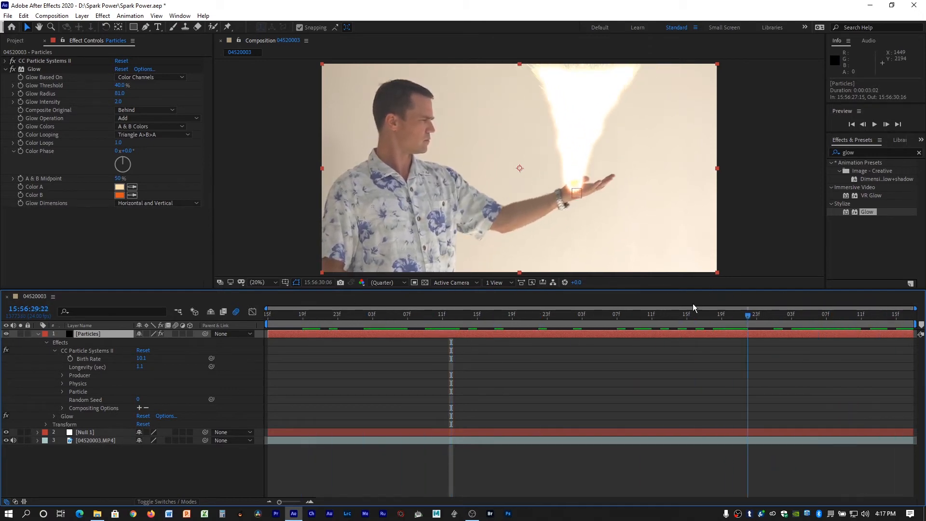
key("space")
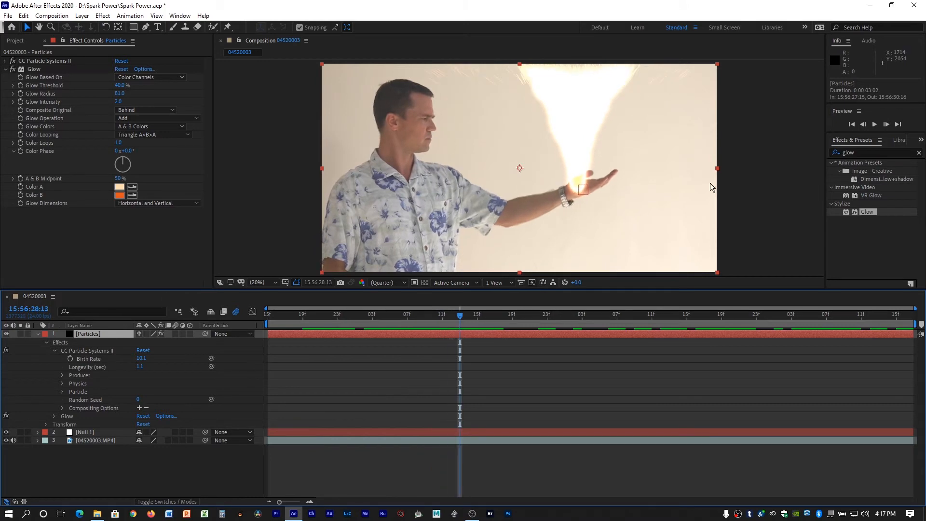
left_click(874, 124)
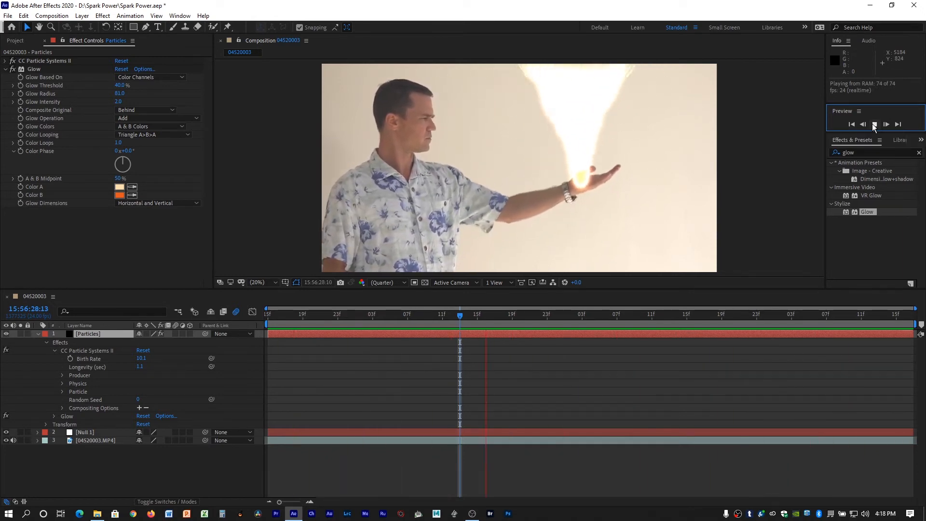
left_click(874, 125)
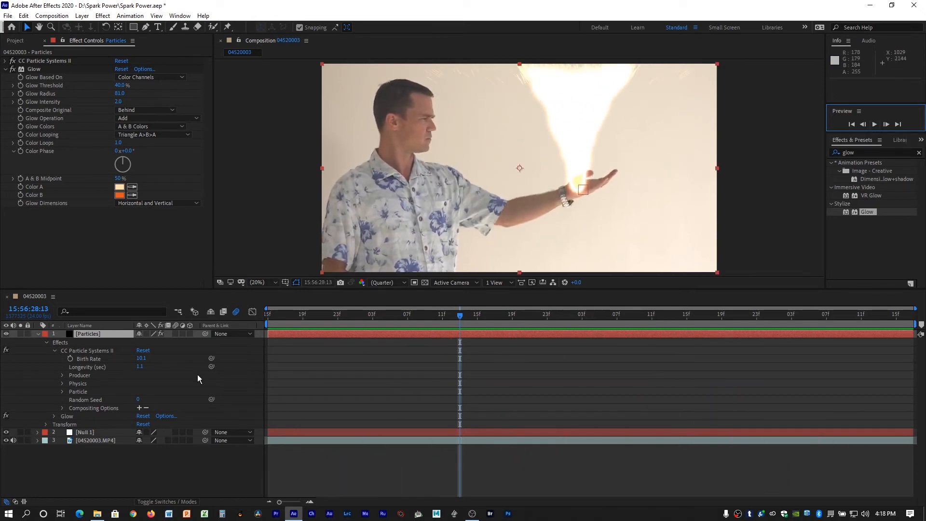
Set Glow Threshold to 52.9% and A & B Midpoint to 52%, and preview the glow across the clip.
left_click_drag(464, 317, 404, 324)
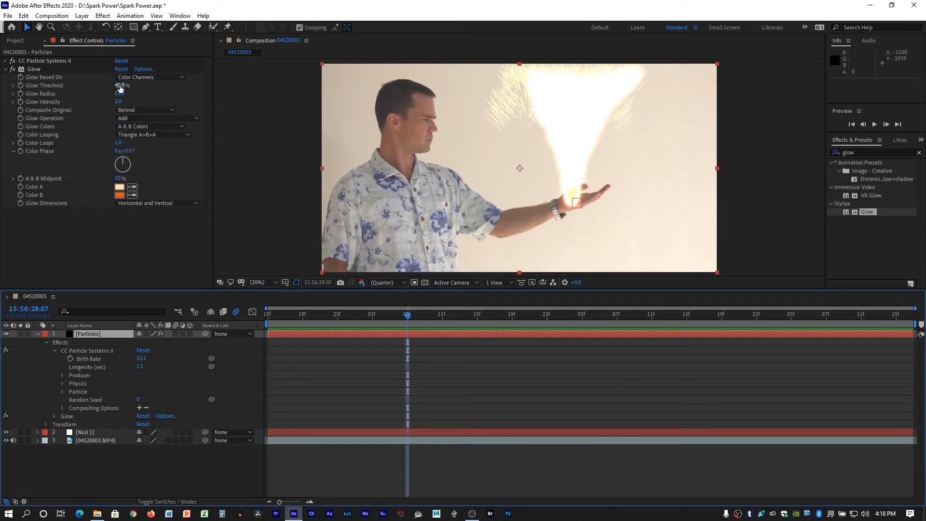
left_click_drag(117, 85, 133, 80)
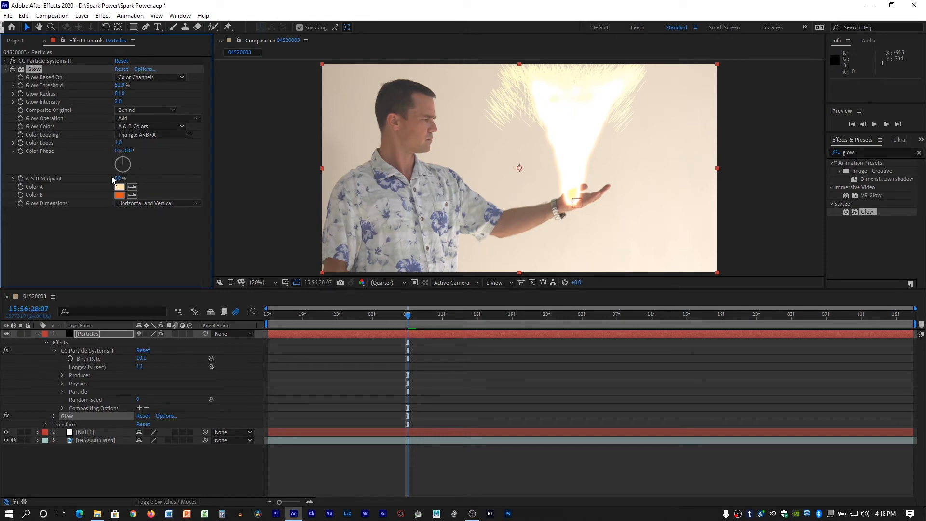
left_click_drag(118, 178, 142, 178)
left_click_drag(412, 314, 430, 311)
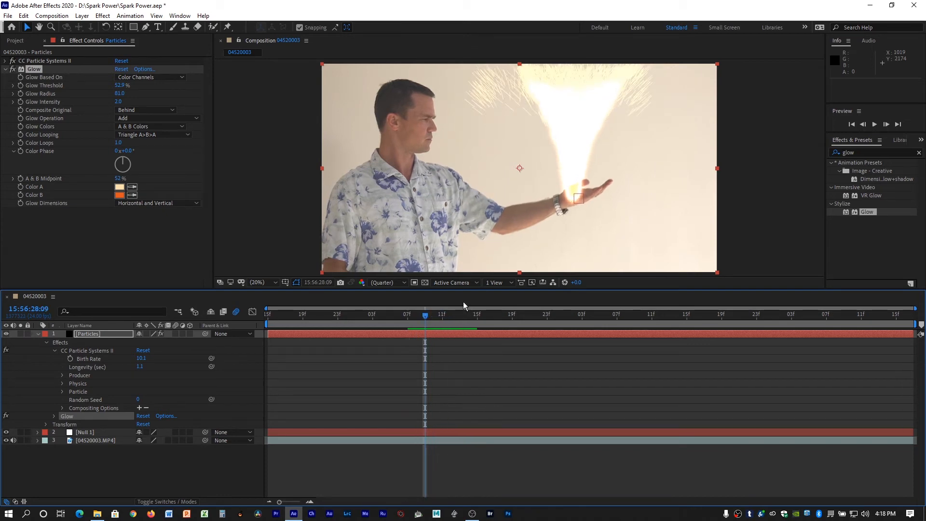
key("space")
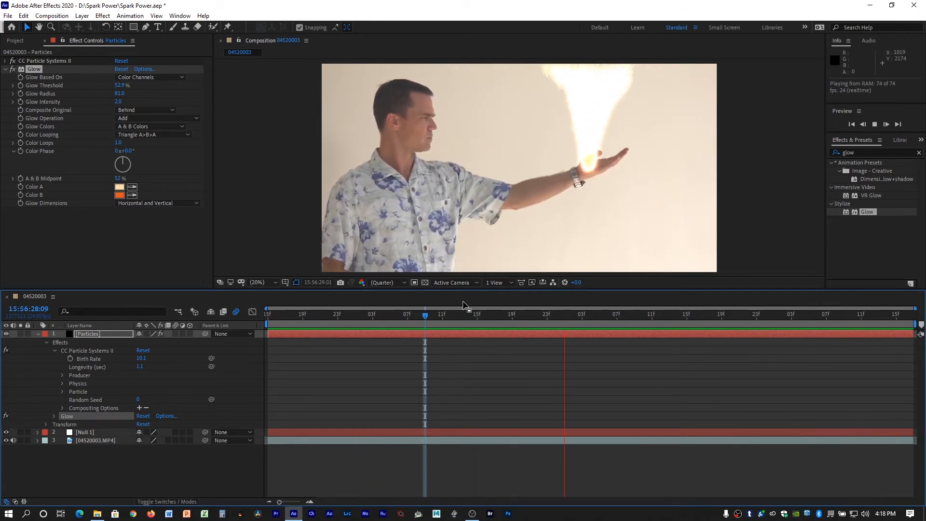
key("space")
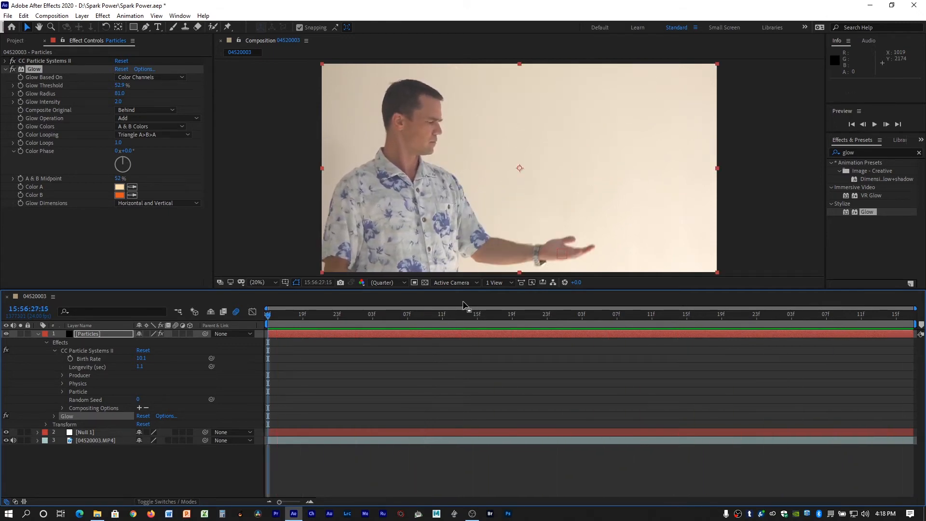
left_click_drag(318, 310, 530, 309)
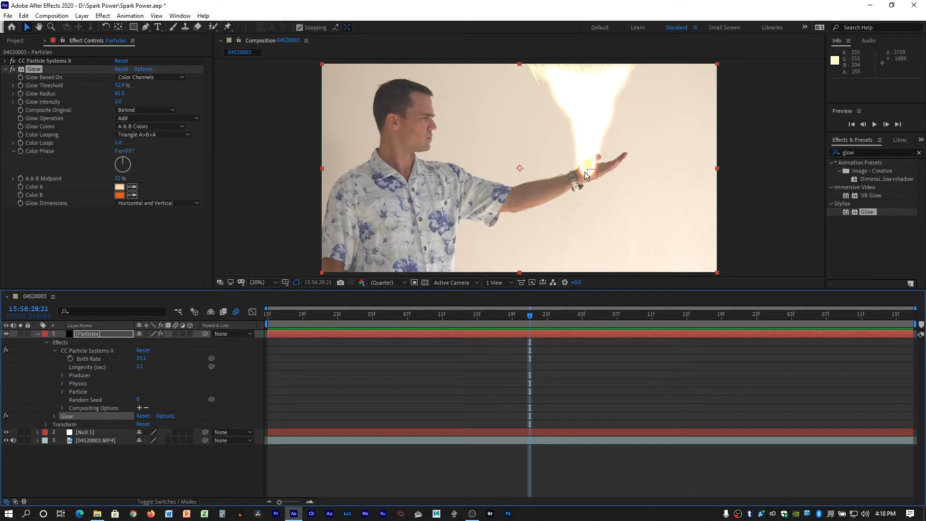
Clear the effects search and, at 15:56:27:21, create a black 4096 x 2160 px solid layer named Flare.
left_click(918, 153)
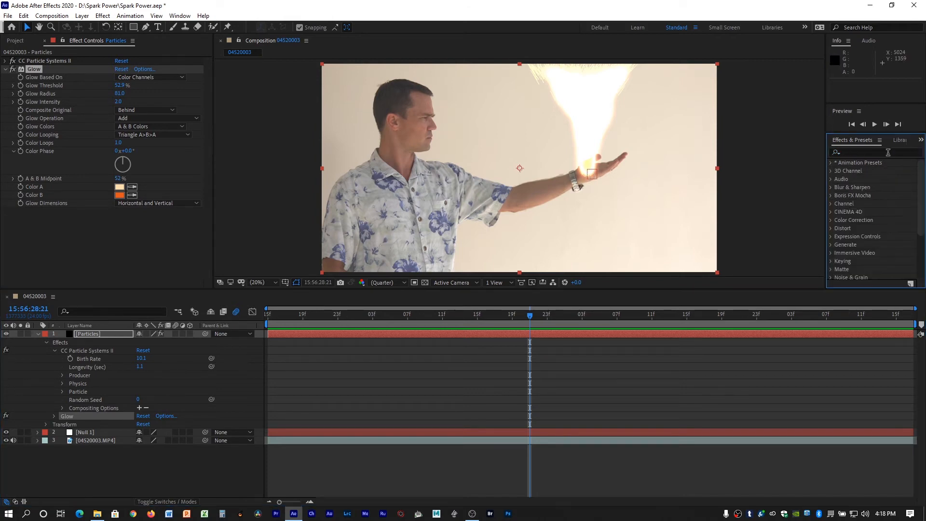
left_click(82, 16)
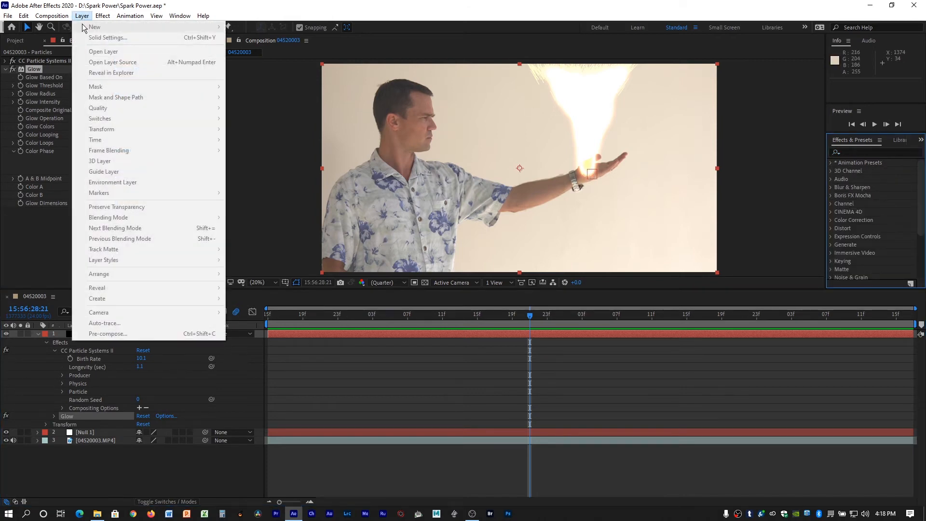
left_click(320, 313)
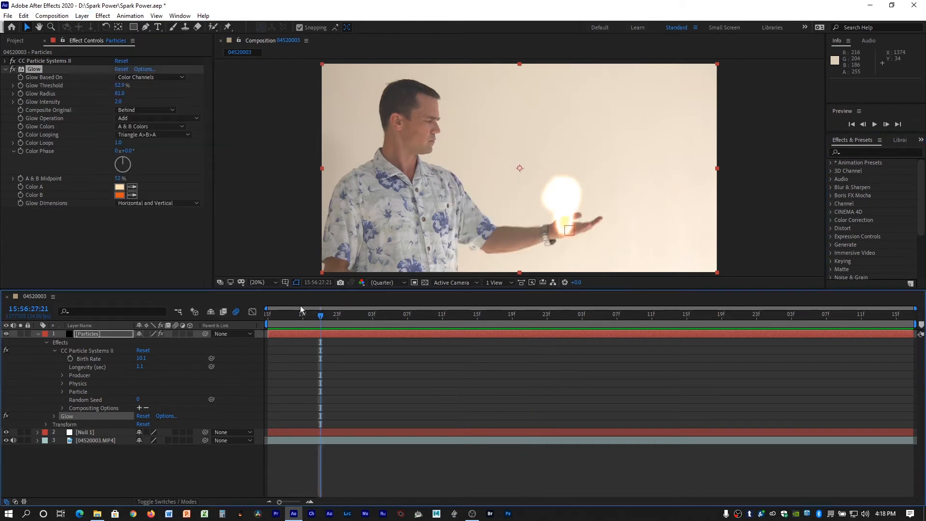
left_click(82, 16)
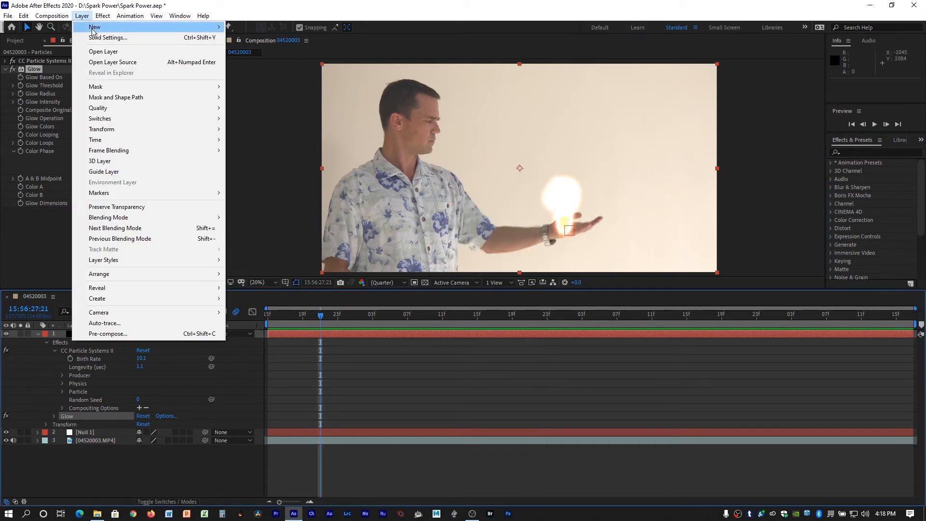
mouse_move(101, 27)
left_click(273, 39)
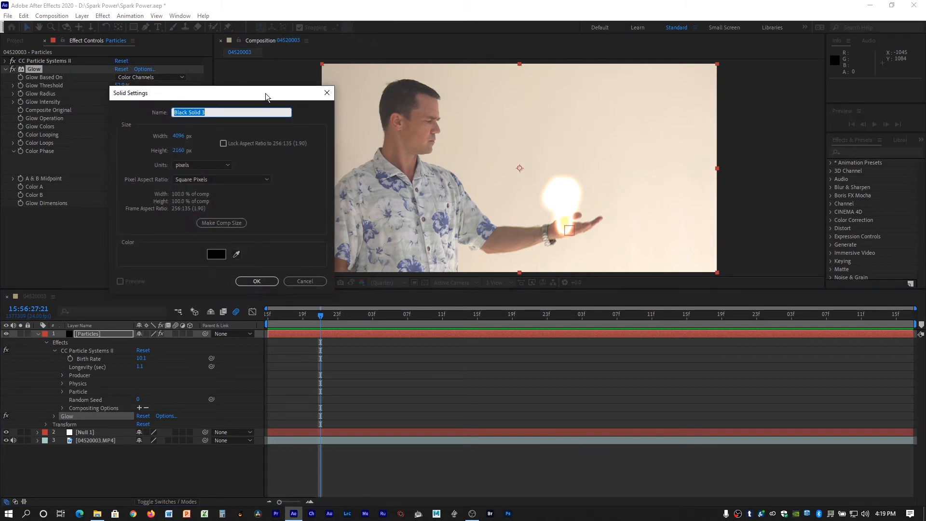
type("Flare")
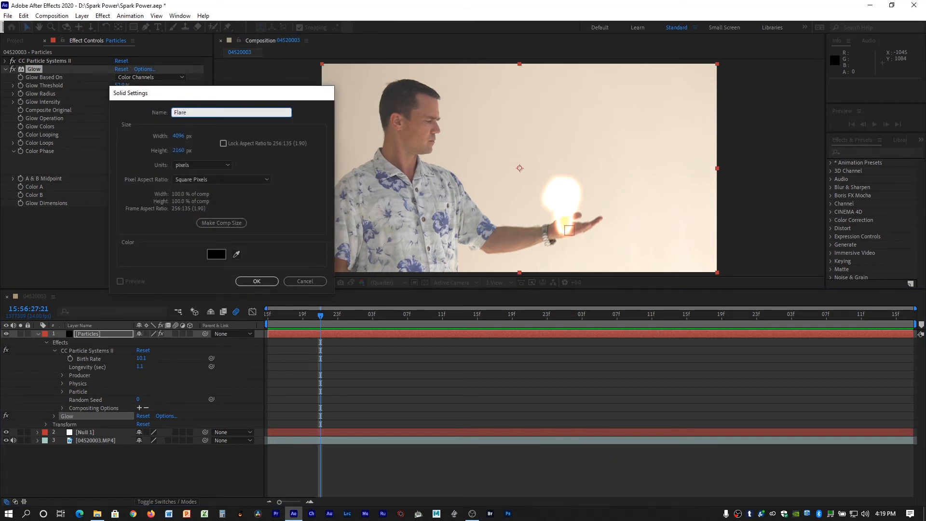
key("Return")
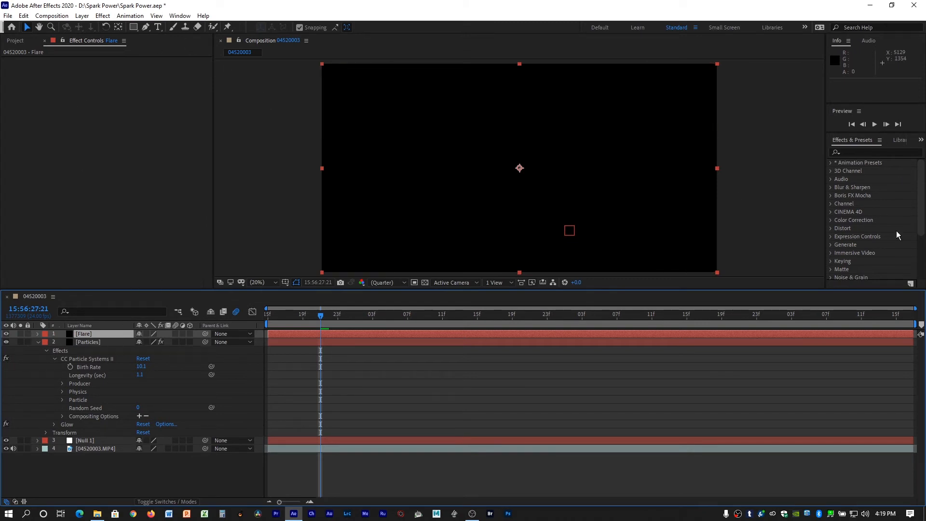
Search the effects for "lens" and apply Lens Flare to the Flare layer.
left_click(907, 151)
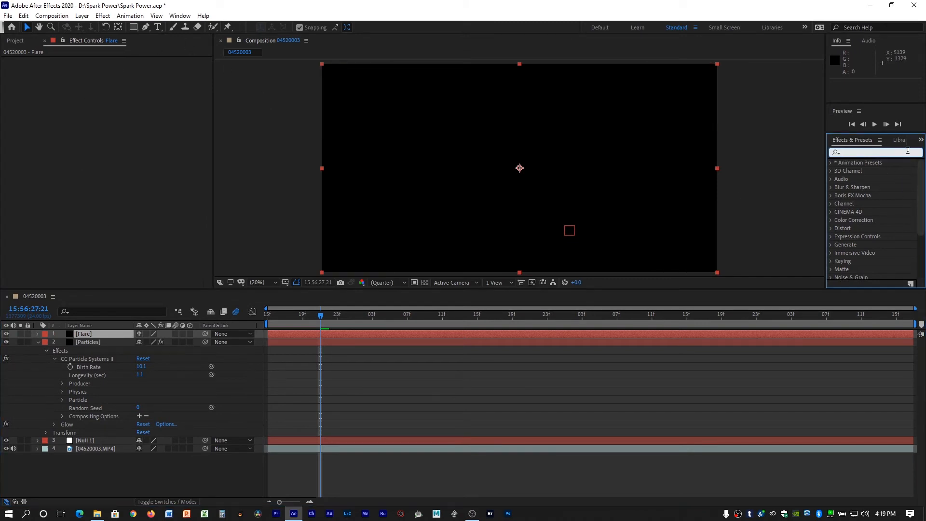
type("lens")
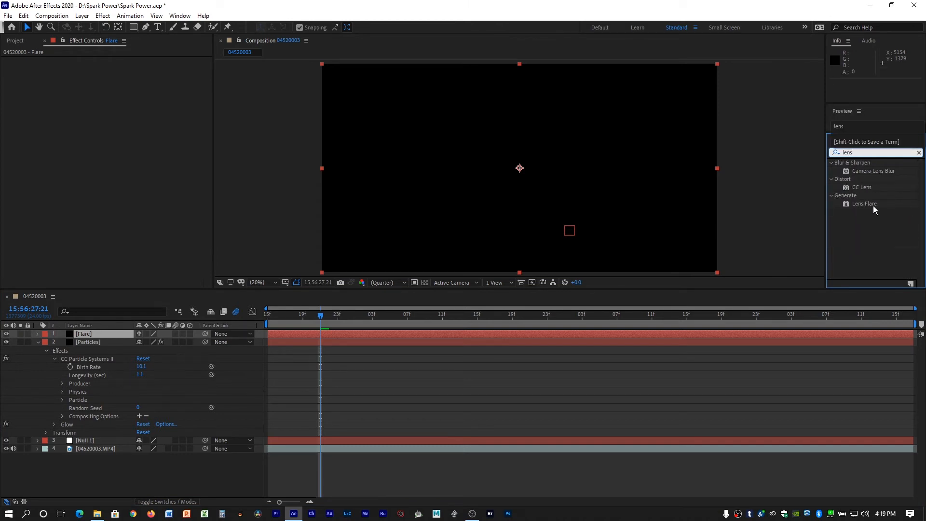
left_click_drag(873, 206, 383, 336)
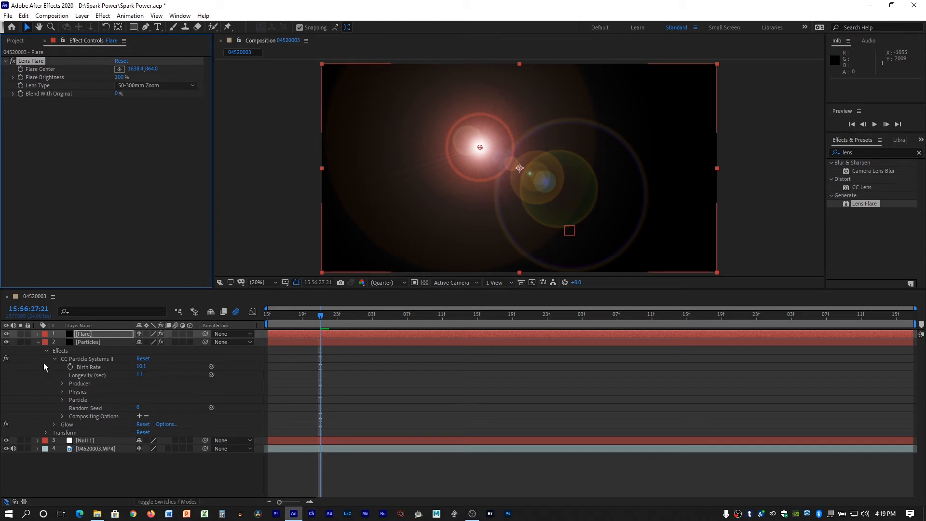
Link the Lens Flare's Flare Center to Null 1's Position and scrub through the clip to check the tracking.
left_click(38, 333)
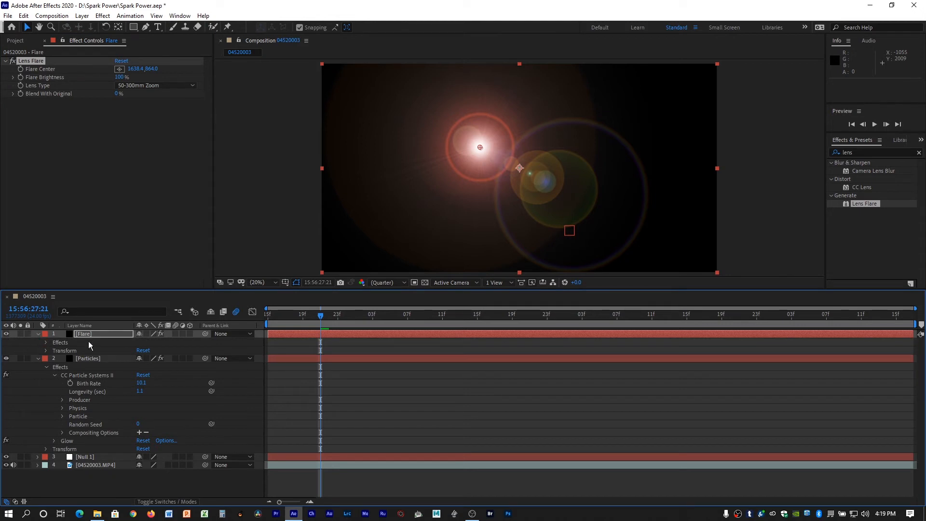
left_click(47, 343)
left_click(55, 351)
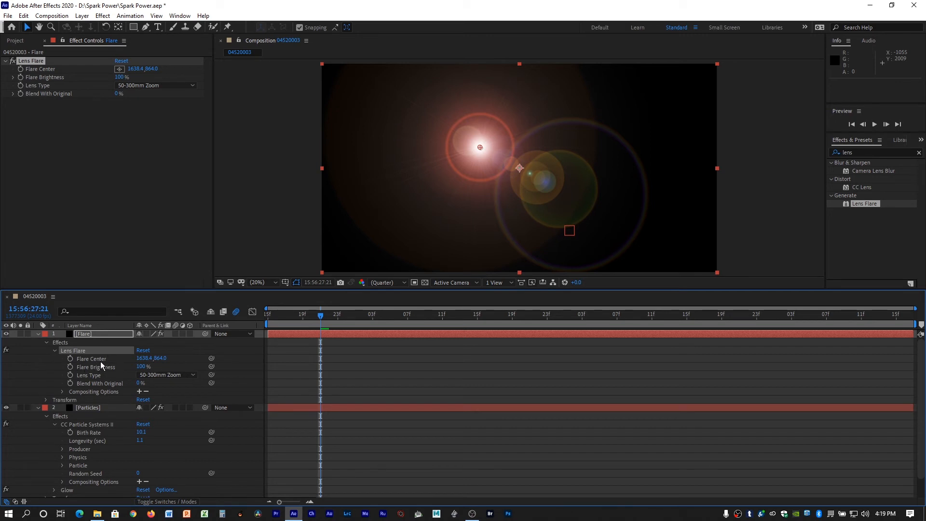
left_click(38, 407)
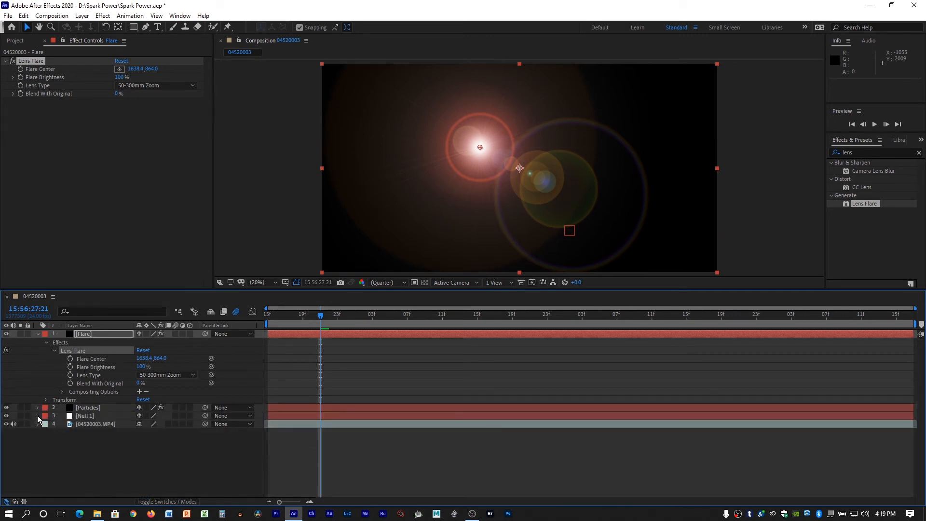
left_click(38, 416)
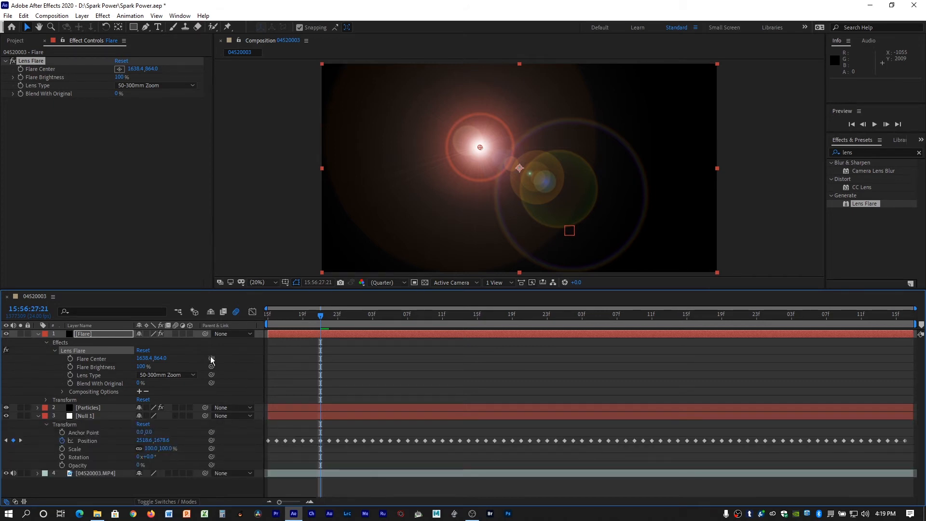
left_click_drag(211, 358, 82, 445)
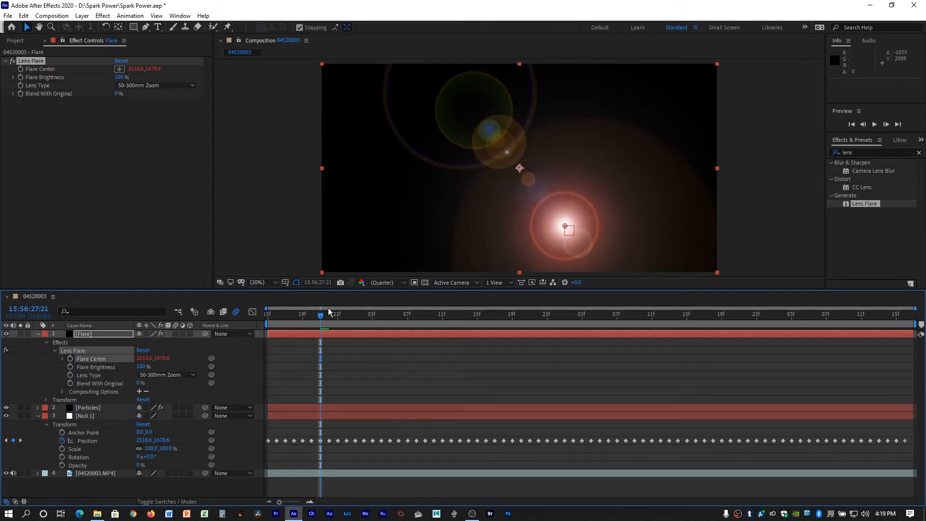
left_click_drag(319, 312, 399, 313)
left_click_drag(345, 322, 247, 310)
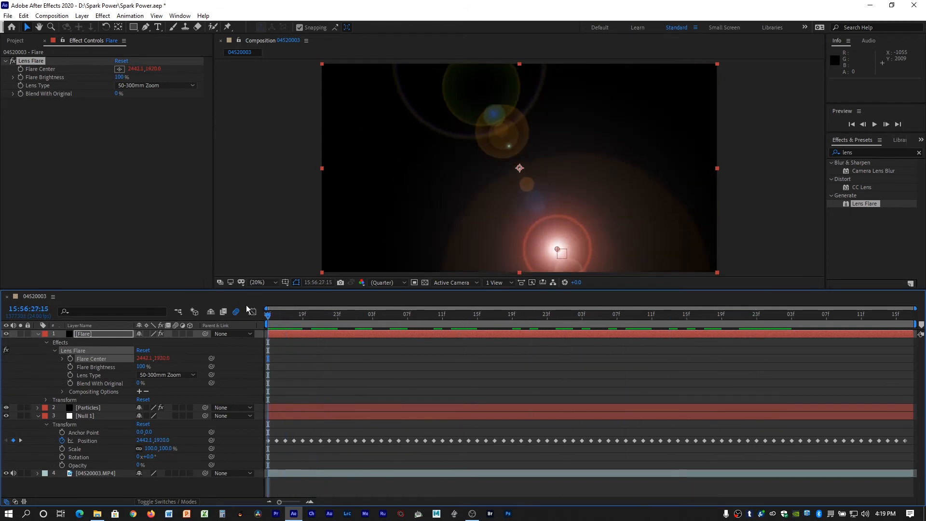
Collapse the layer properties, set the Flare layer's blending mode to Screen, and scrub through the clip to check it.
left_click(38, 334)
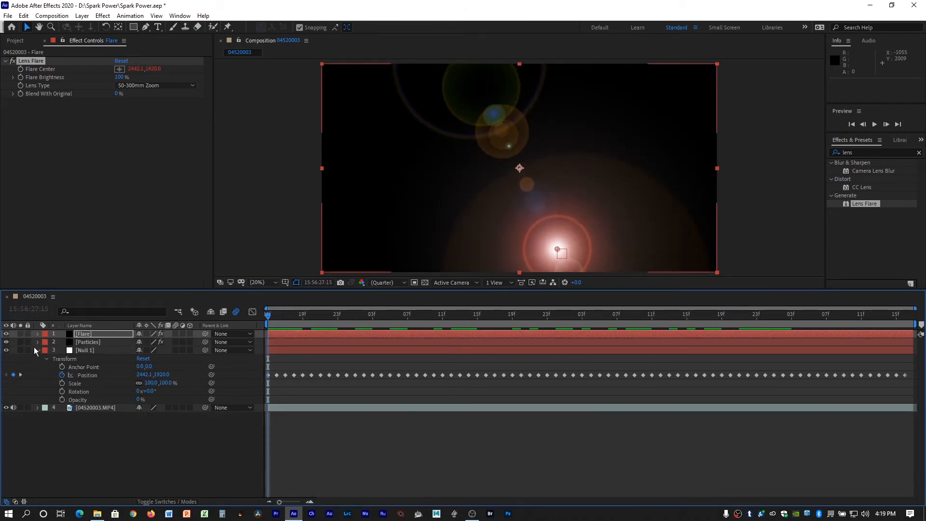
left_click(37, 350)
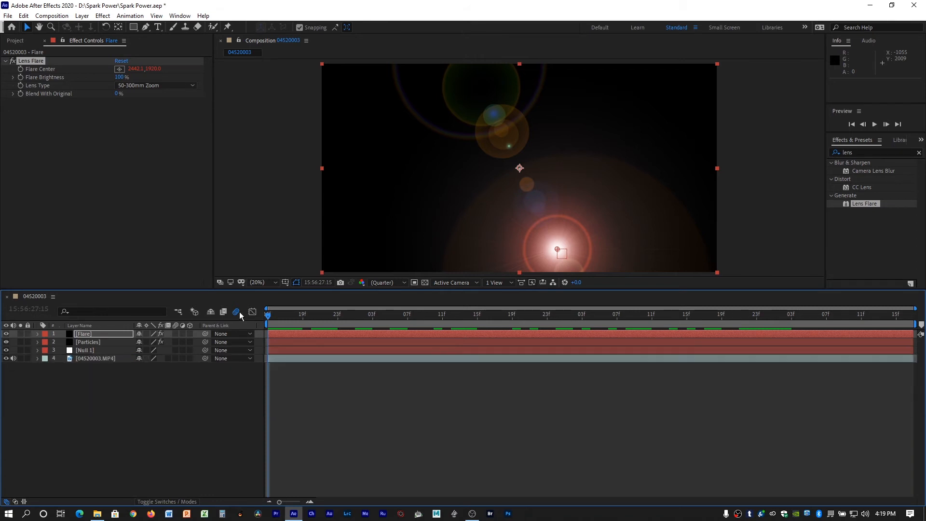
left_click(351, 334)
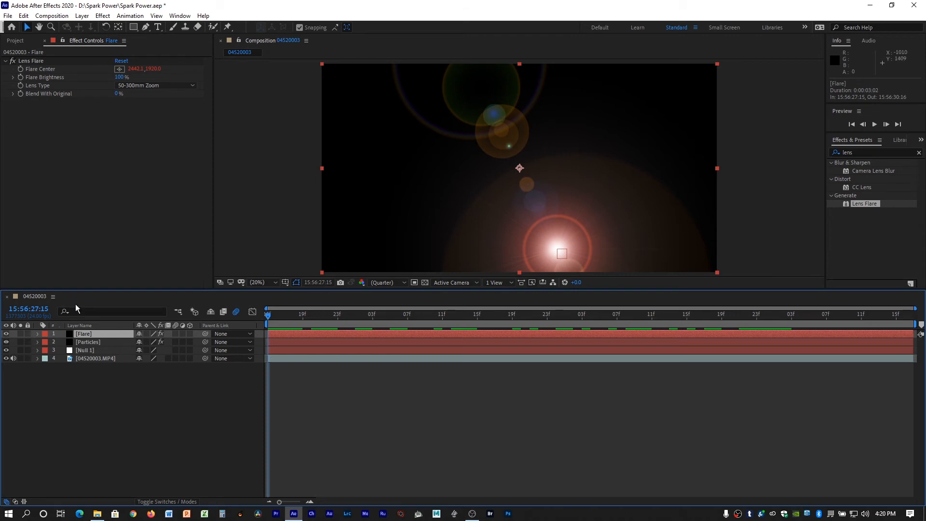
left_click(85, 18)
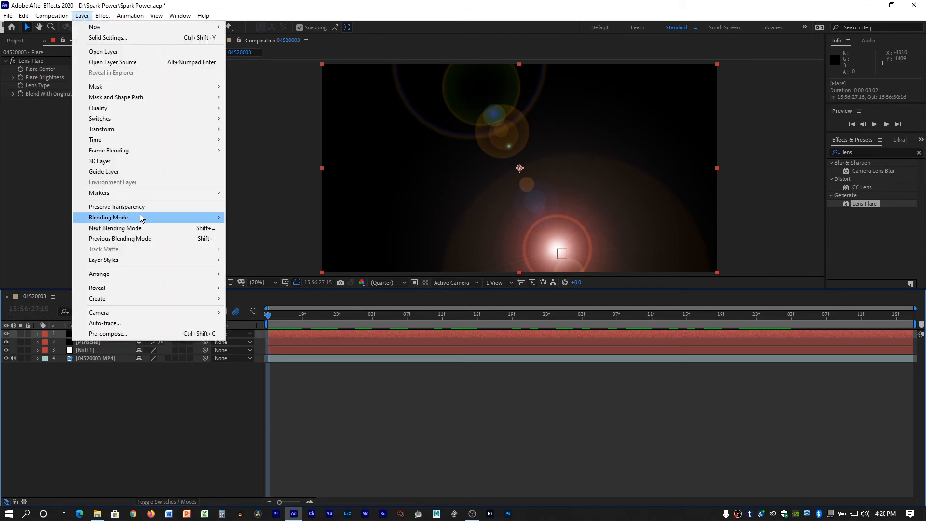
mouse_move(140, 216)
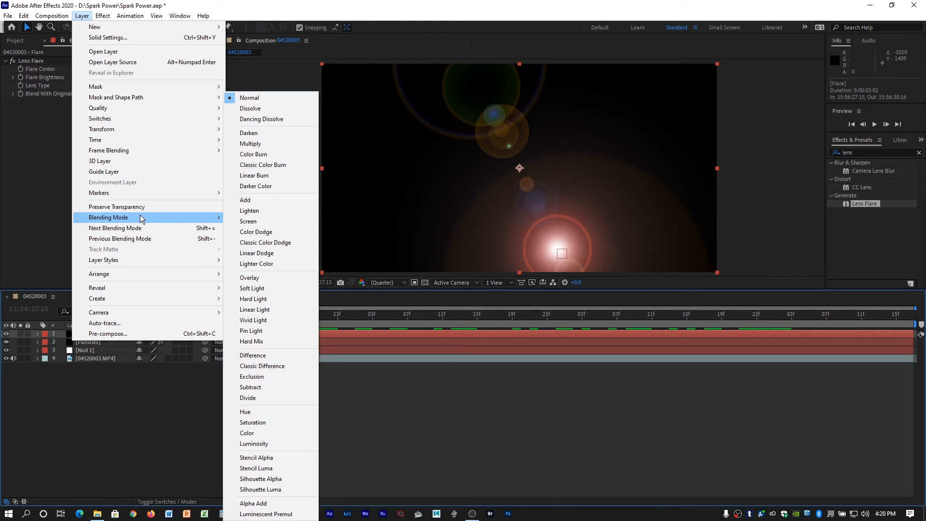
left_click(282, 226)
left_click_drag(268, 315, 817, 320)
left_click_drag(796, 369, 487, 360)
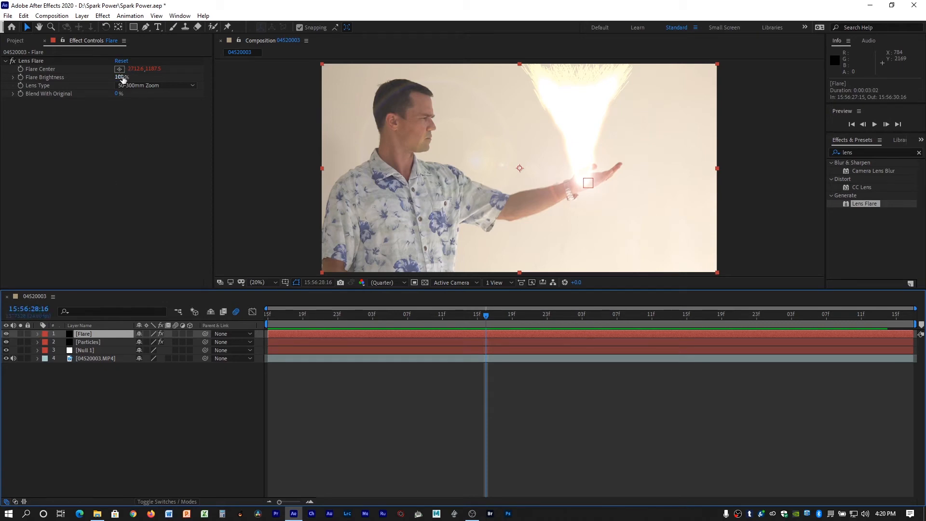
Set the Lens Flare's Flare Brightness to 61%, add the expression wiggle(10,12) to it, and preview the flicker from the start.
left_click_drag(123, 79, 100, 75)
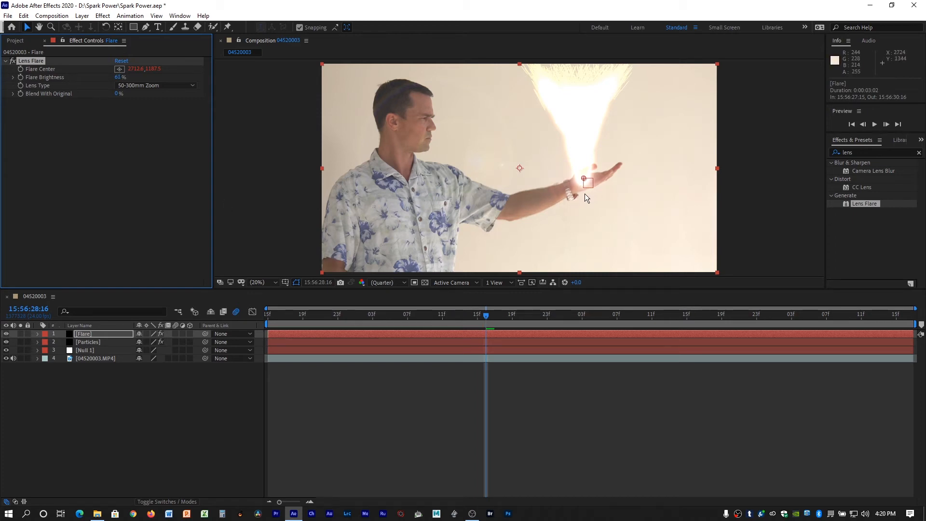
left_click(37, 333)
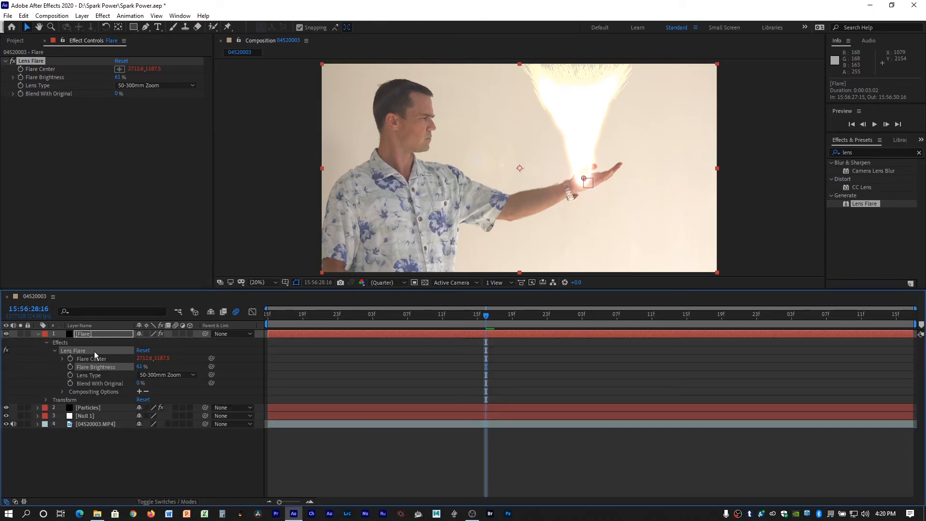
left_click(70, 367, "alt")
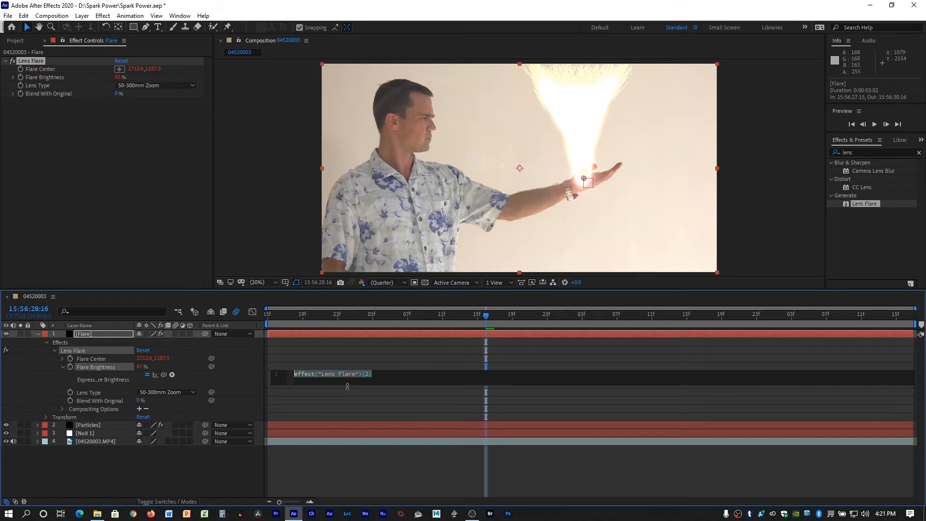
type("wiggle")
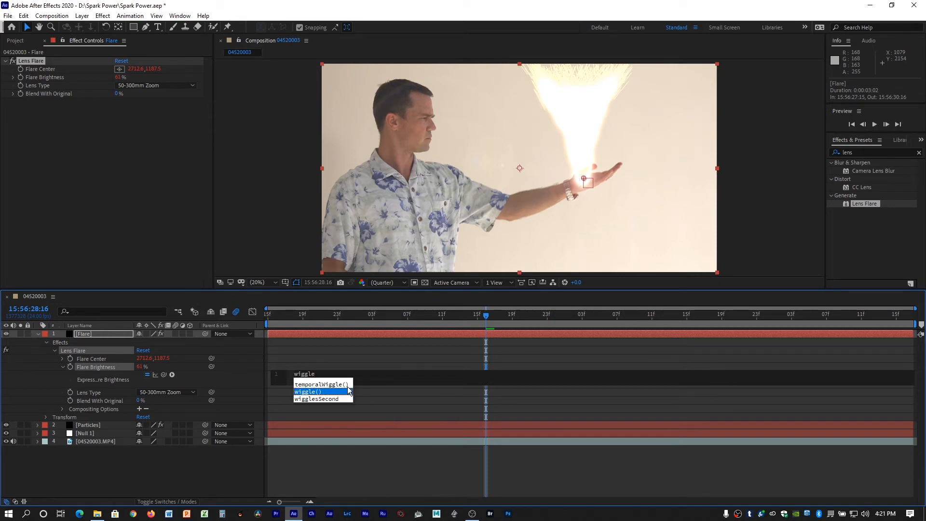
key("Return")
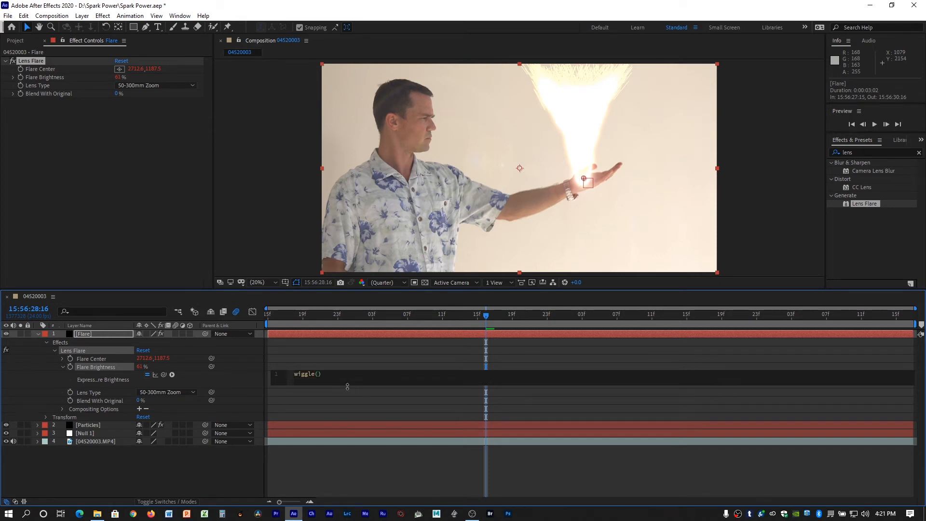
type("10,12")
left_click(374, 399)
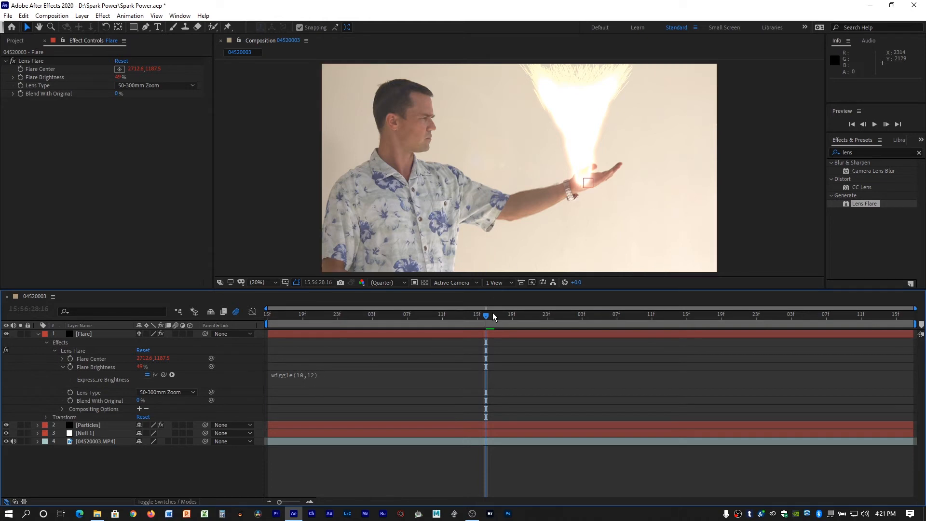
left_click_drag(496, 316, 235, 318)
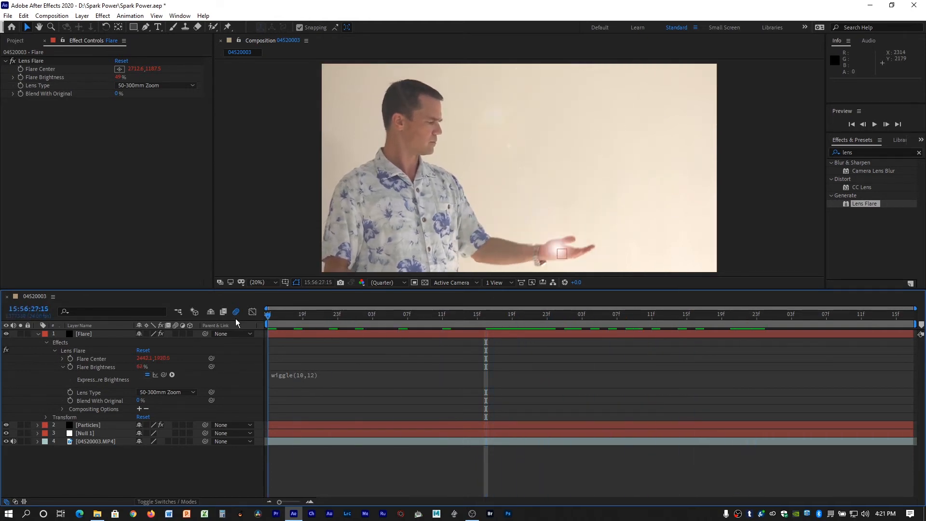
left_click(872, 125)
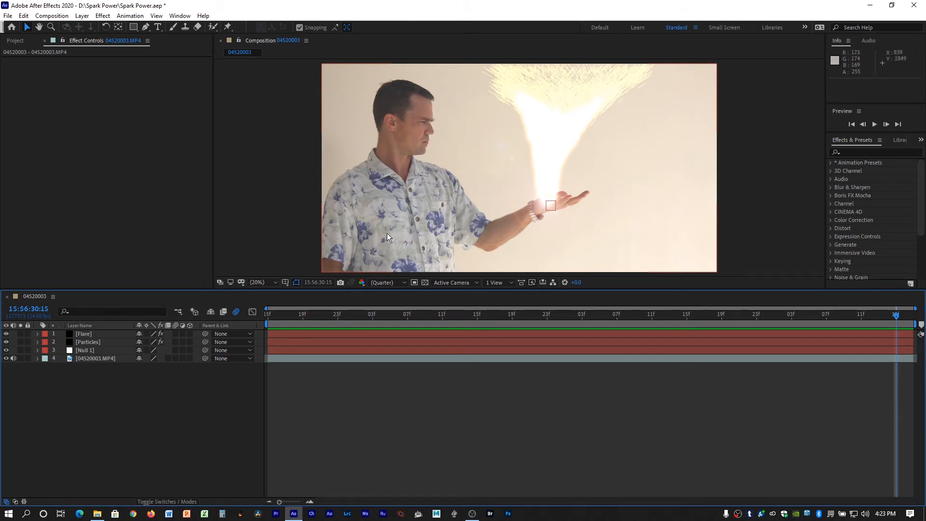
Apply Lumetri Color to the 04520003.MP4 layer with the Creative look Fuji ETERNA 250D Fuji 3510, and preview the grade.
left_click(831, 219)
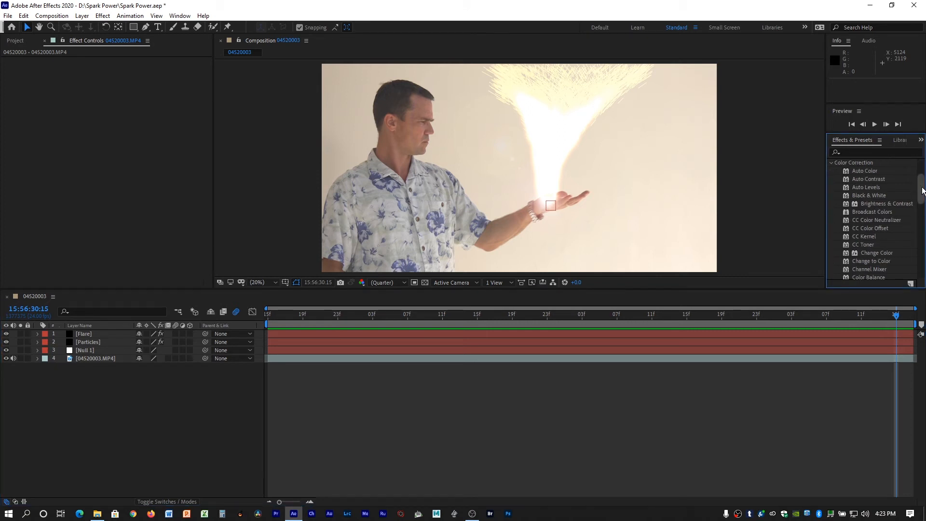
left_click_drag(922, 191, 375, 360)
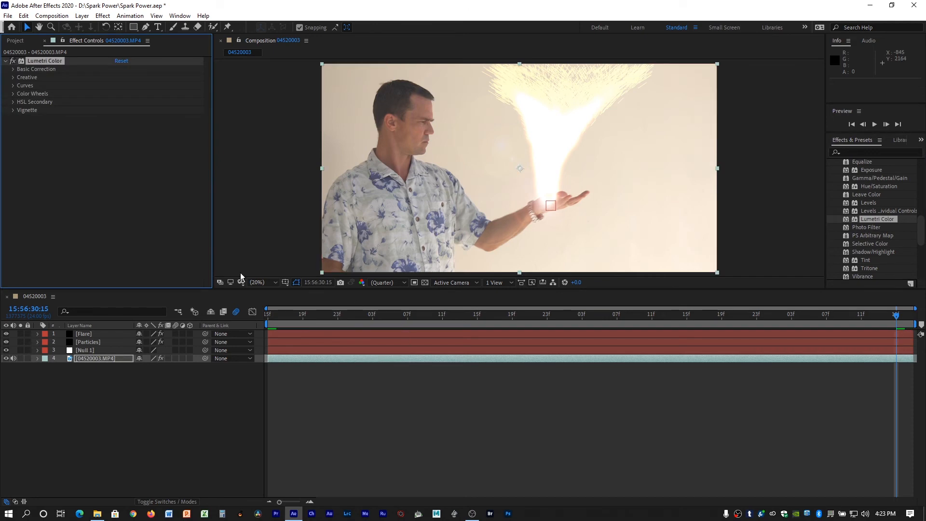
left_click(13, 78)
left_click(151, 94)
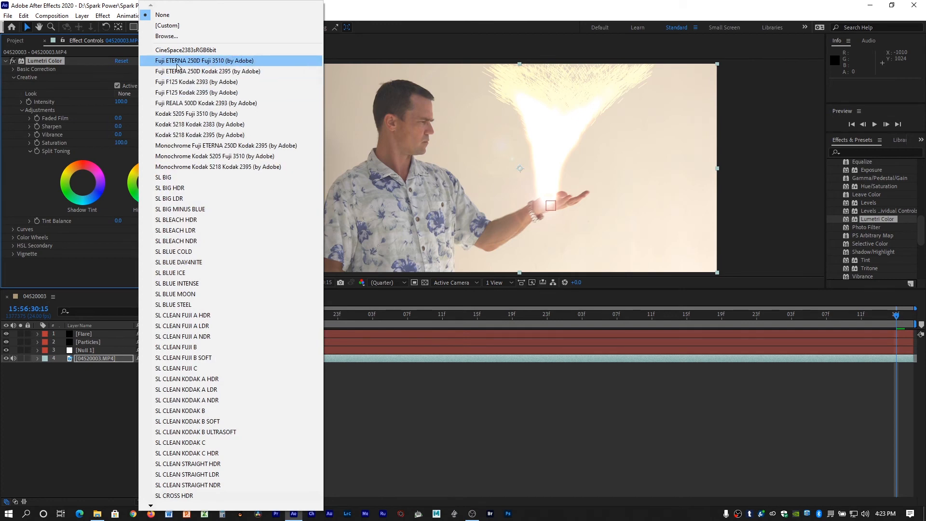
left_click(241, 61)
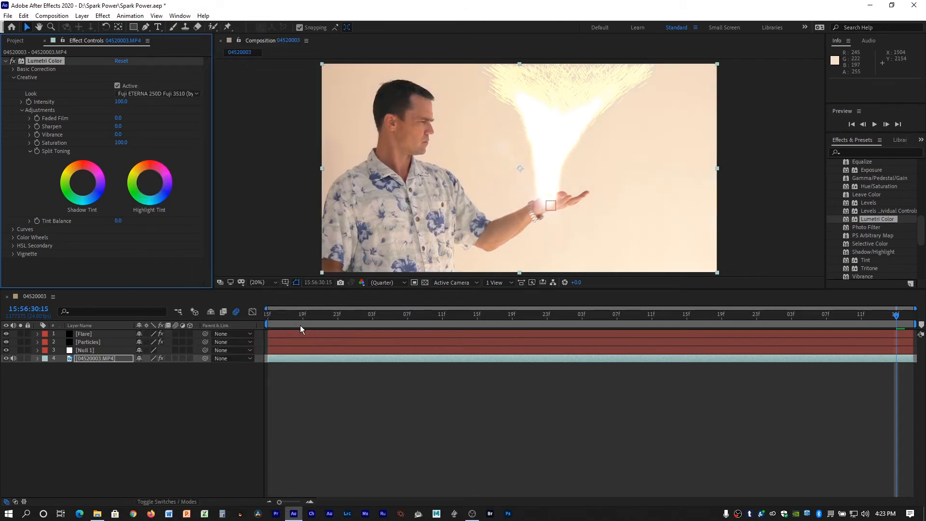
left_click_drag(291, 315, 288, 294)
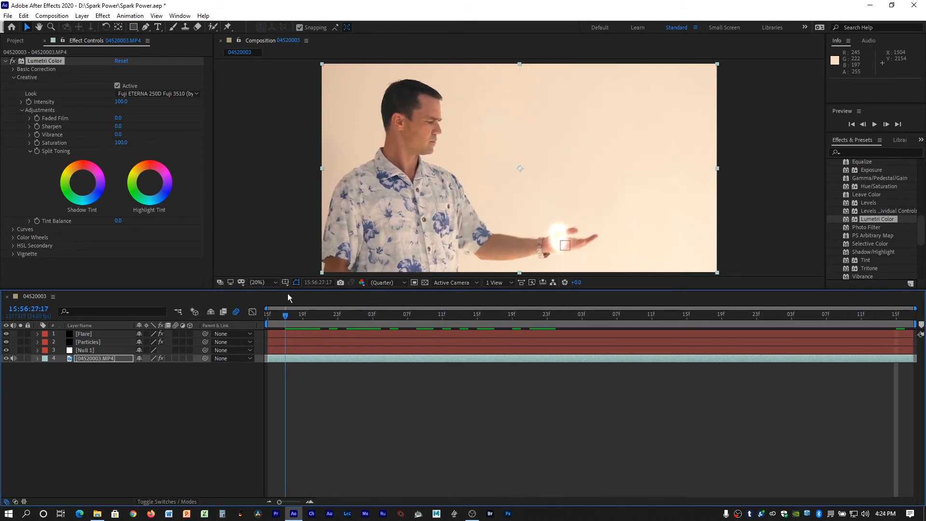
key("space")
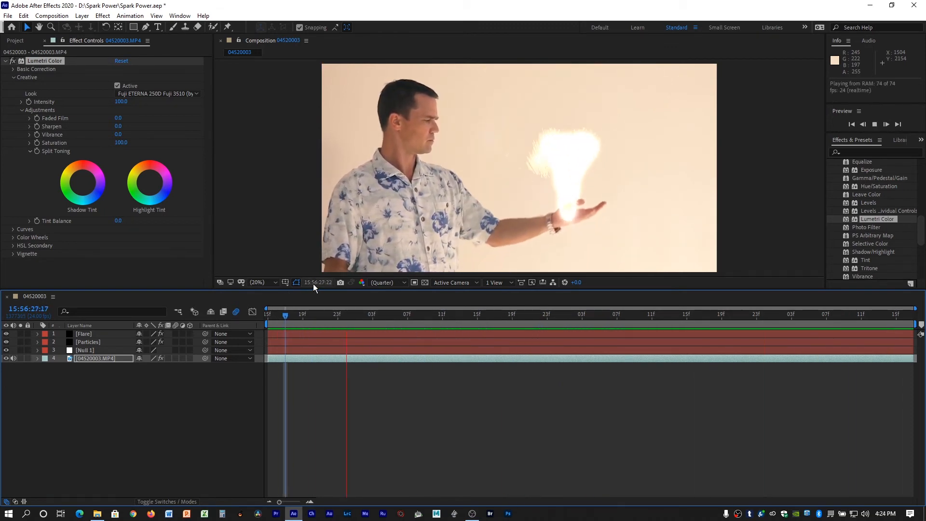
key("space")
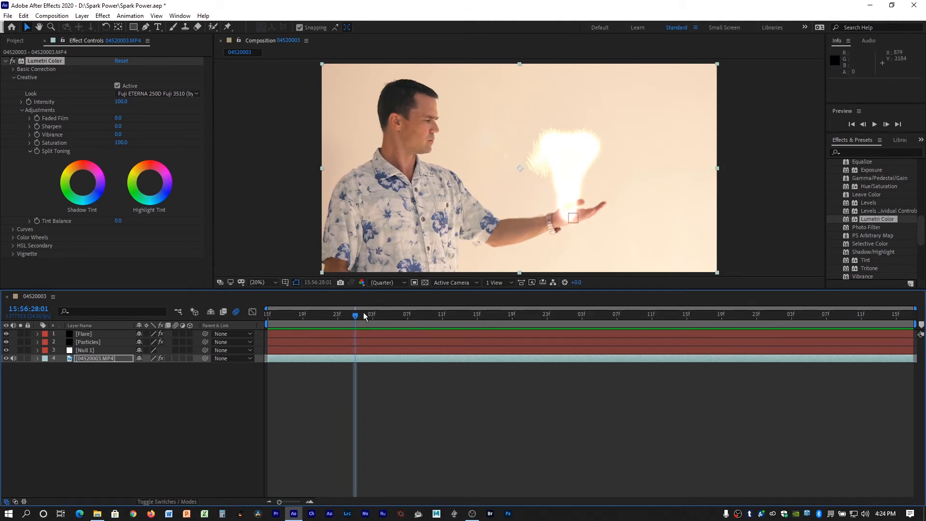
left_click_drag(360, 314, 423, 303)
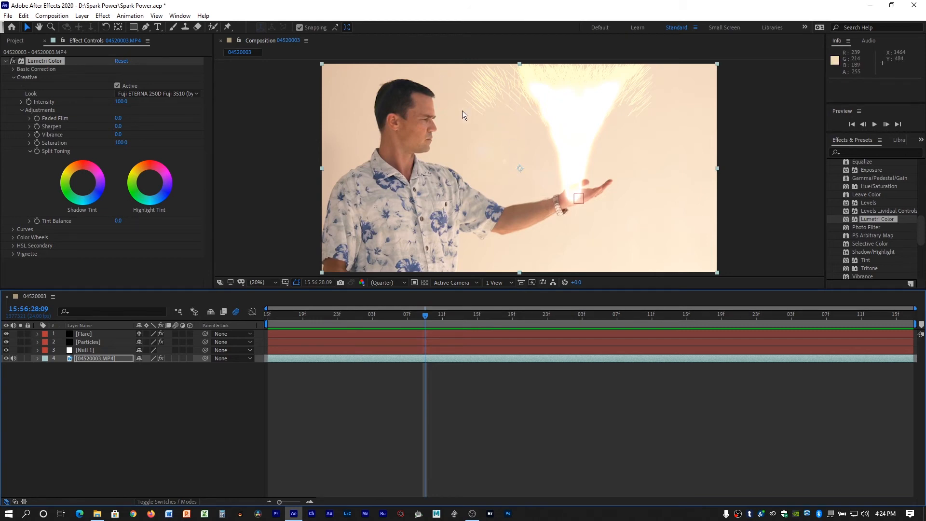
left_click_drag(426, 314, 443, 285)
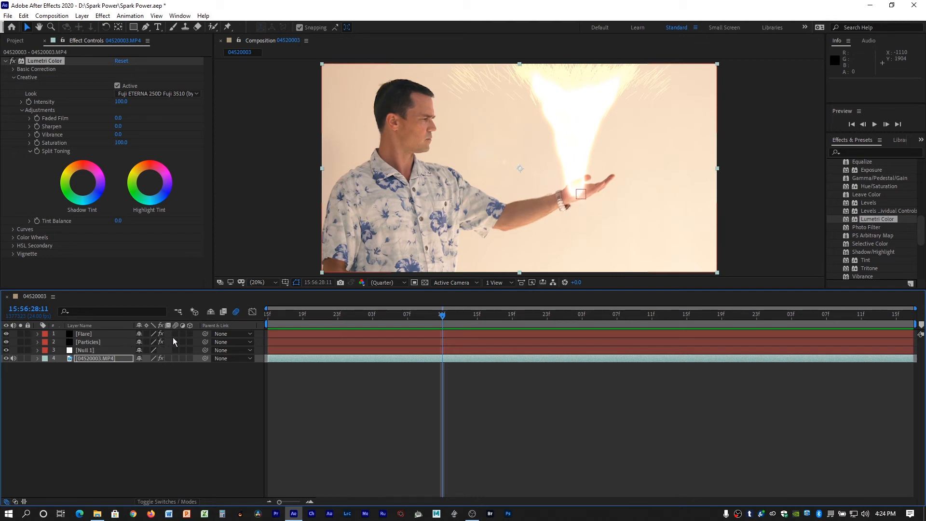
Enable motion blur on the Particles layer and play and scrub through the clip to check the sparks and flare.
left_click(99, 341)
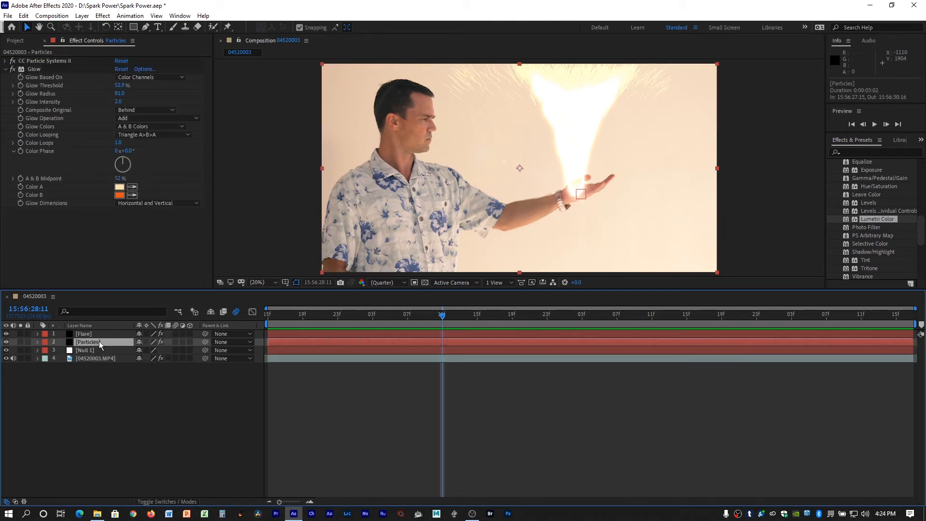
left_click(176, 341)
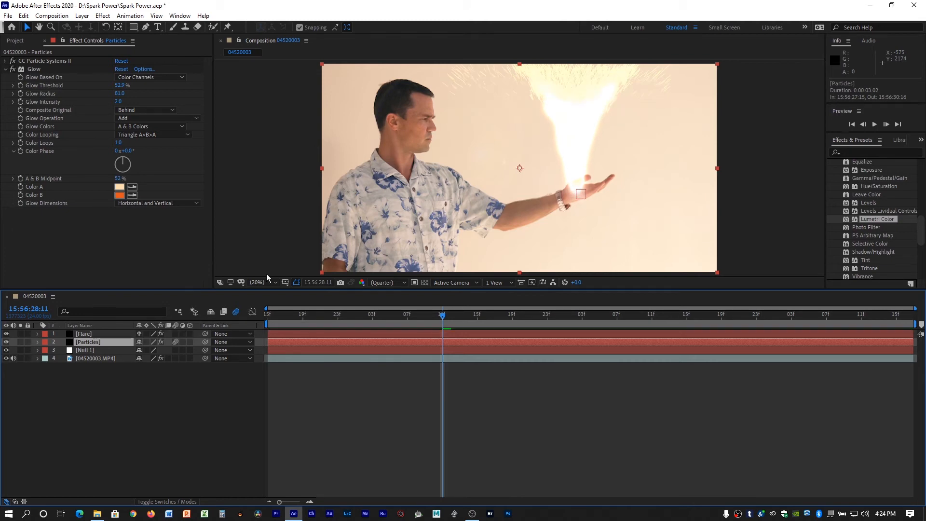
left_click_drag(337, 322, 381, 302)
key("space")
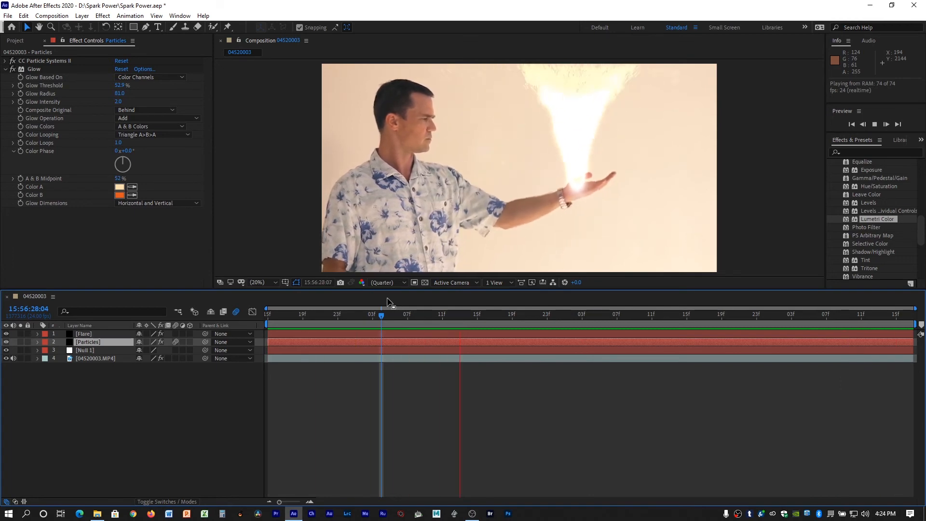
key("space")
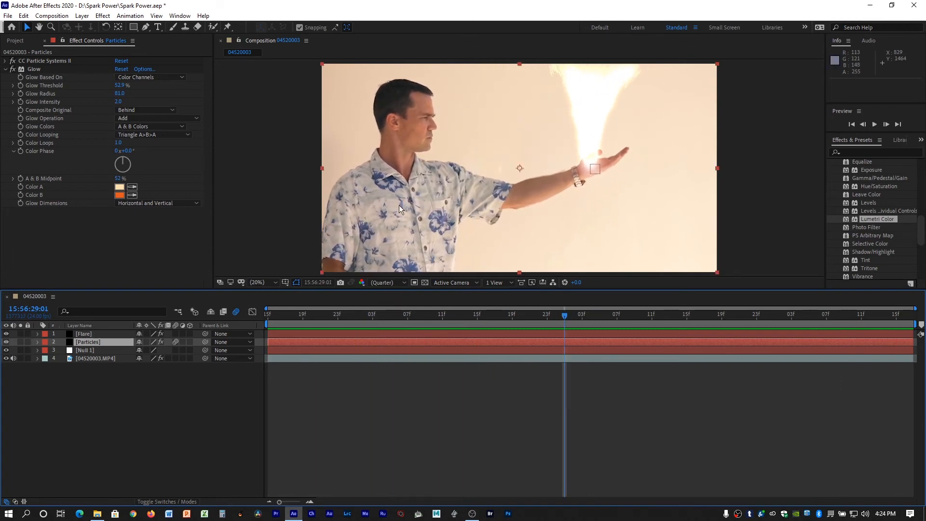
left_click_drag(562, 314, 268, 313)
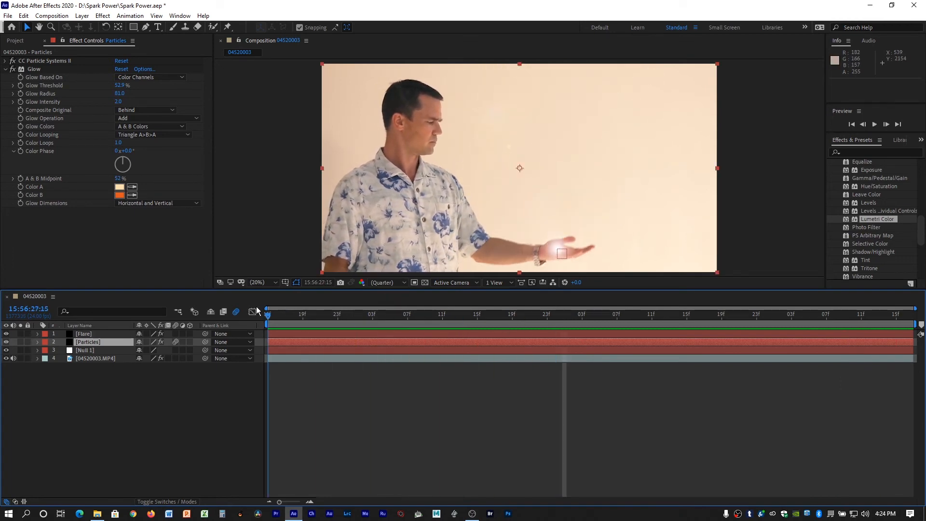
left_click(107, 333)
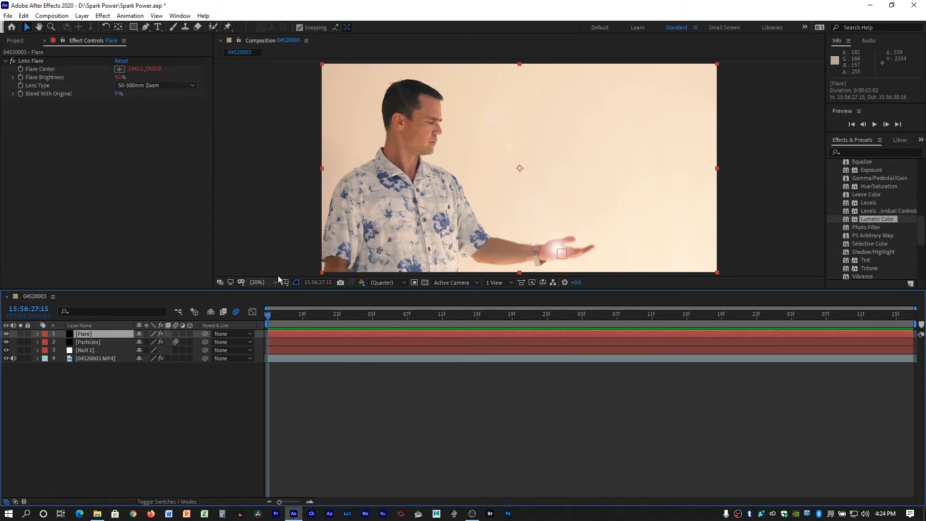
left_click(321, 314)
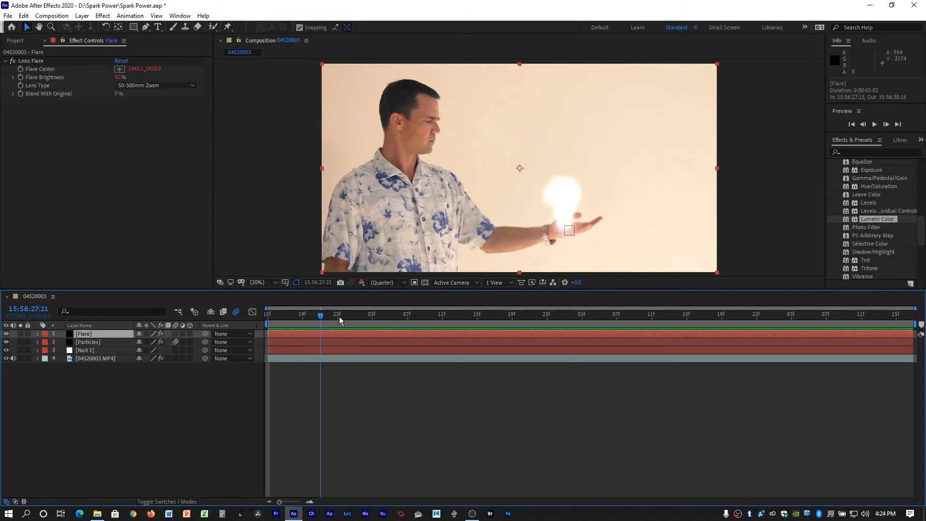
left_click_drag(340, 316, 252, 283)
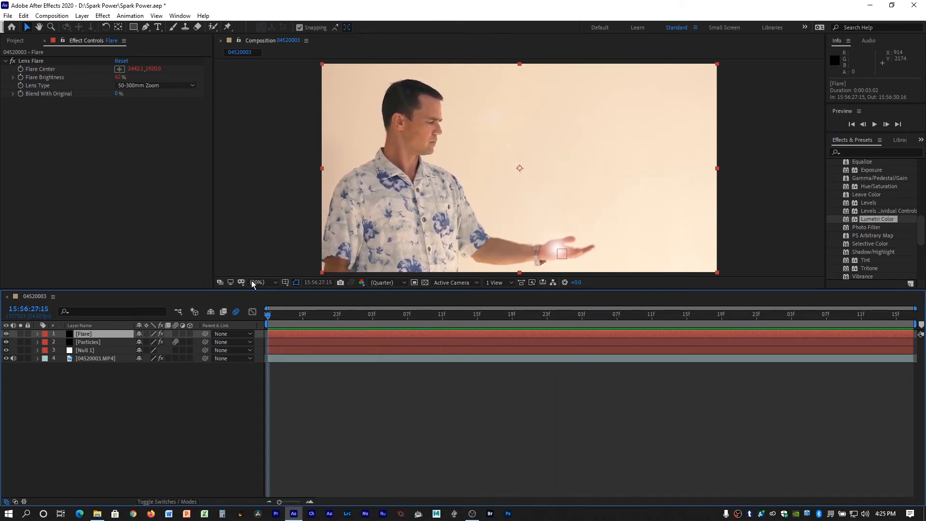
Pre-compose all four layers together, moving all attributes into the new composition and keeping the default name.
left_click(102, 357, "shift")
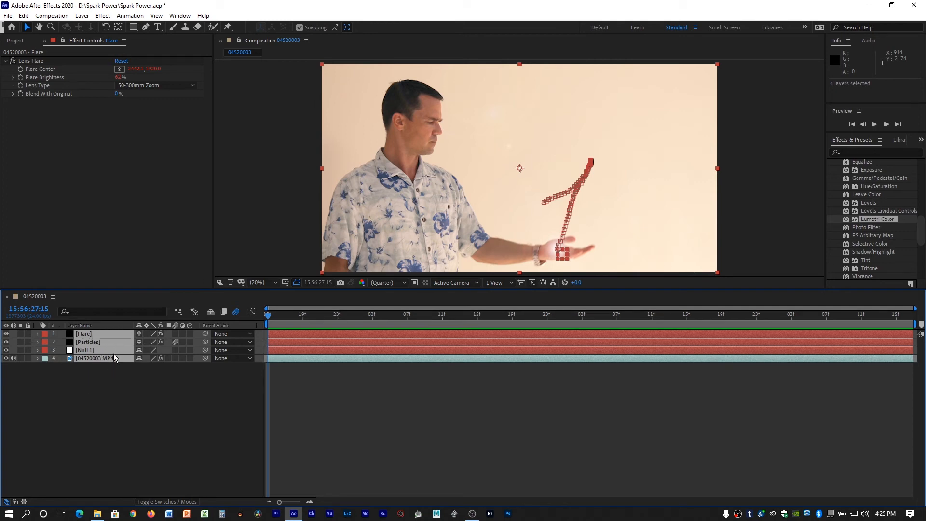
right_click(115, 351)
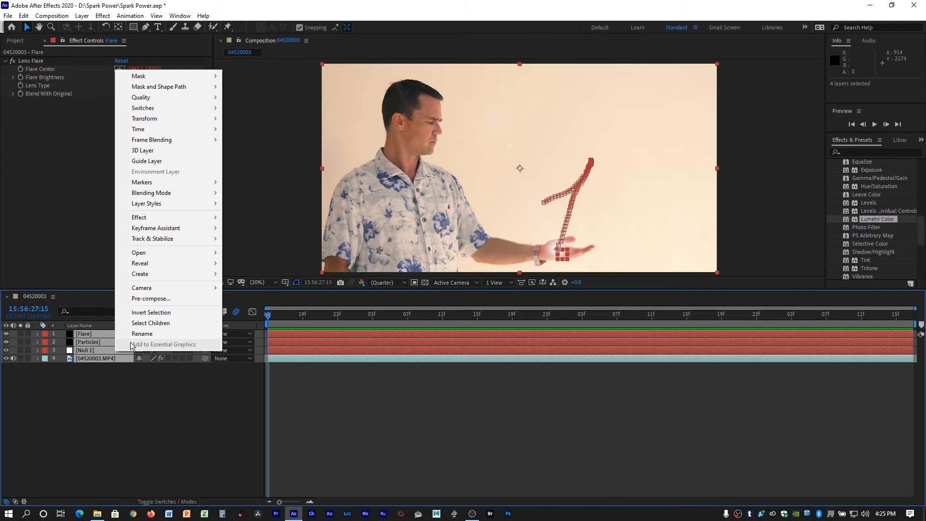
left_click(168, 299)
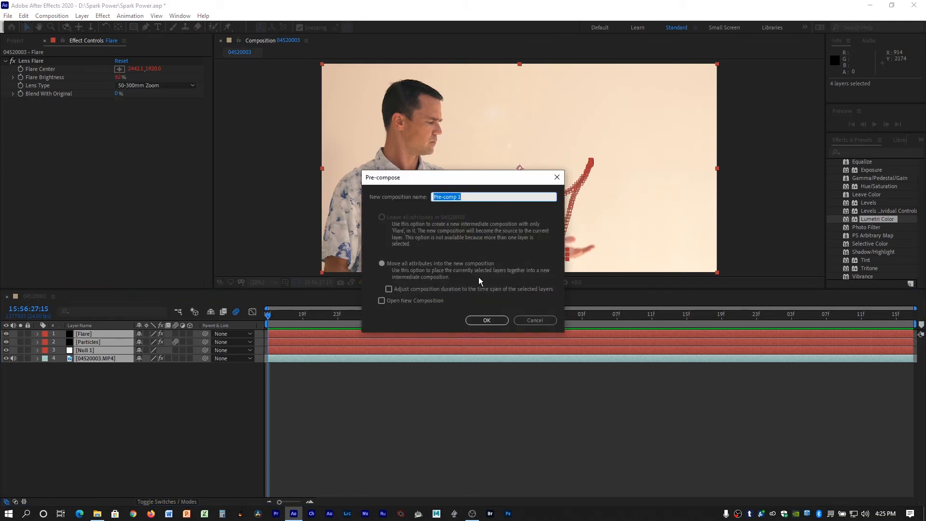
left_click(487, 321)
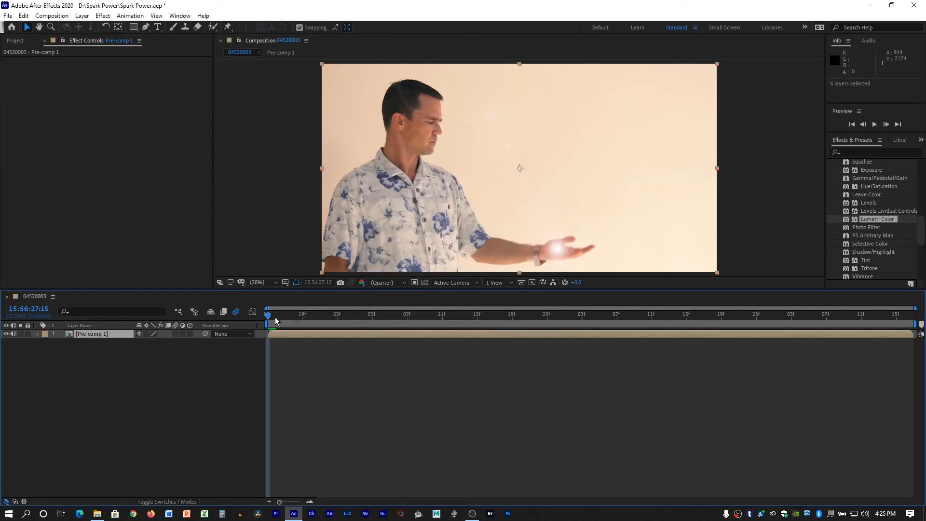
Make the Pre-comp 1 layer a 3D layer.
left_click_drag(438, 319, 256, 288)
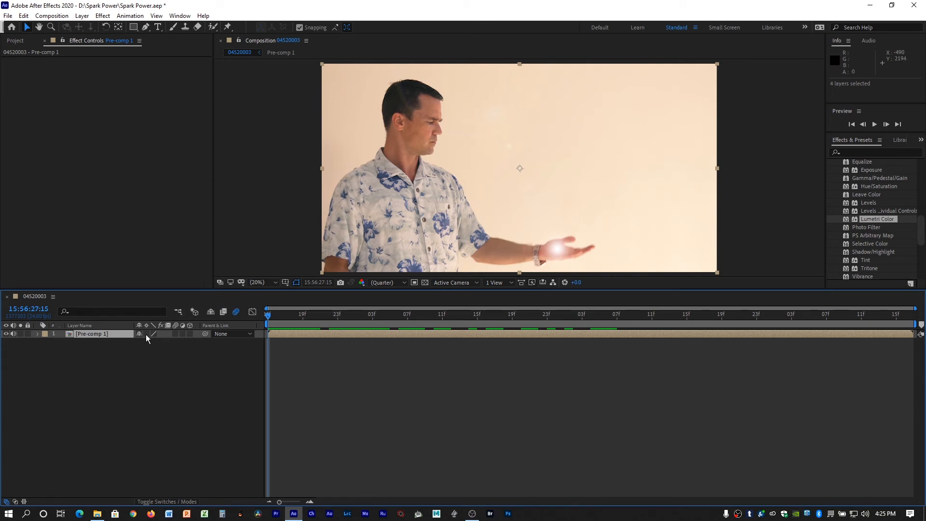
left_click(190, 334)
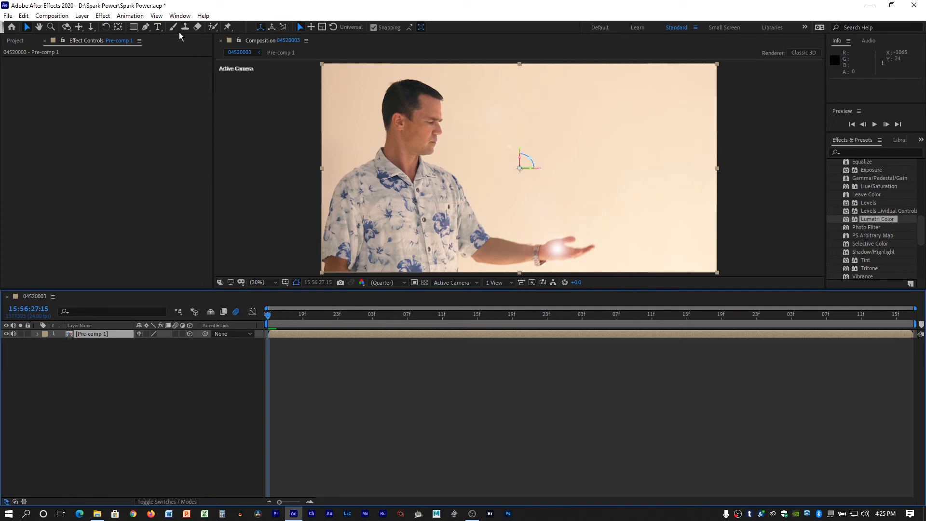
Create a white Point light at 100% intensity and move it along the X axis to about 1444, beside the man's face.
left_click(81, 16)
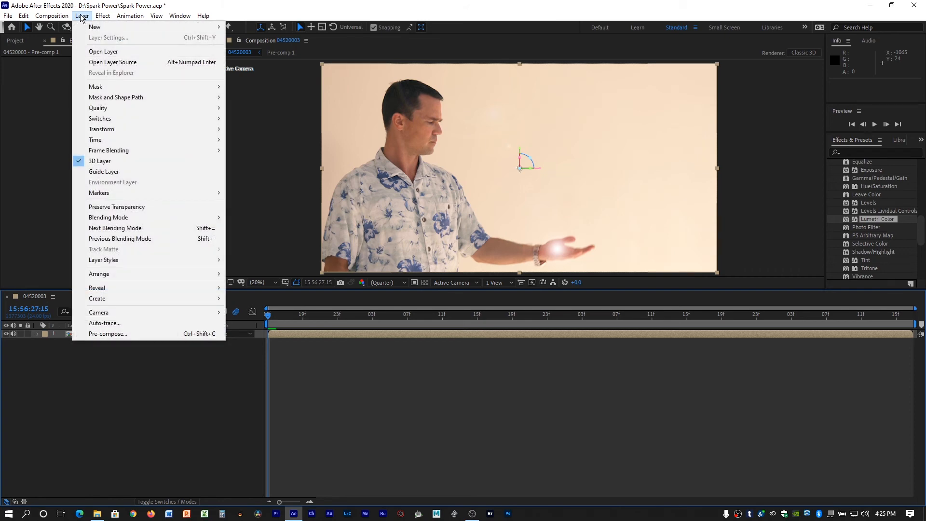
mouse_move(96, 27)
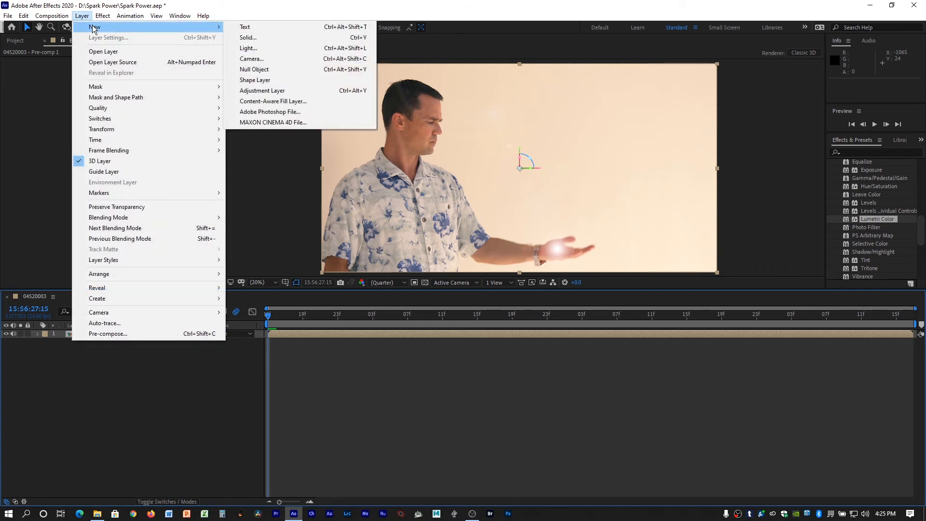
left_click(258, 51)
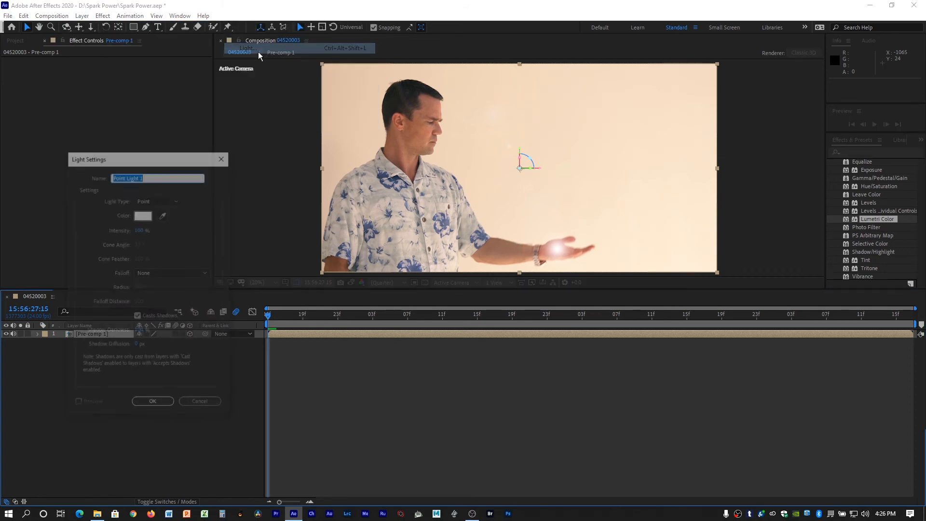
left_click(163, 198)
left_click(161, 230)
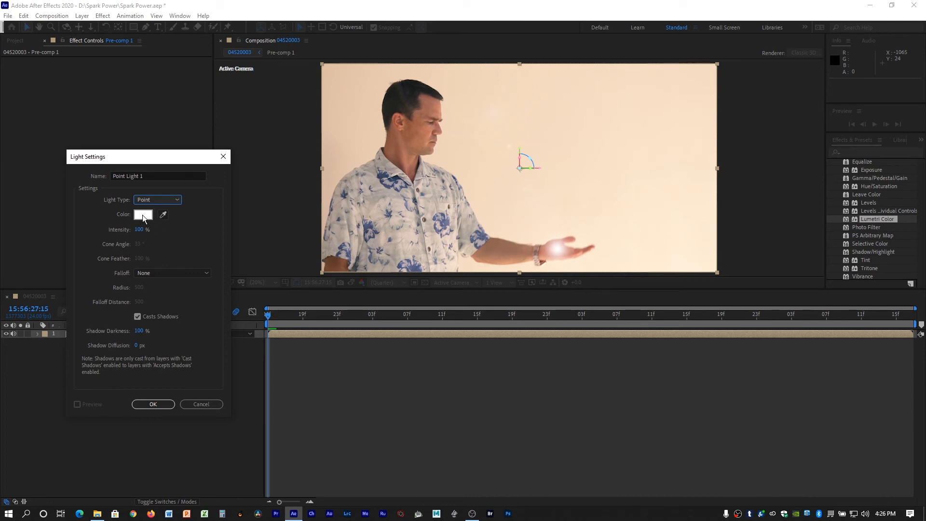
left_click(154, 403)
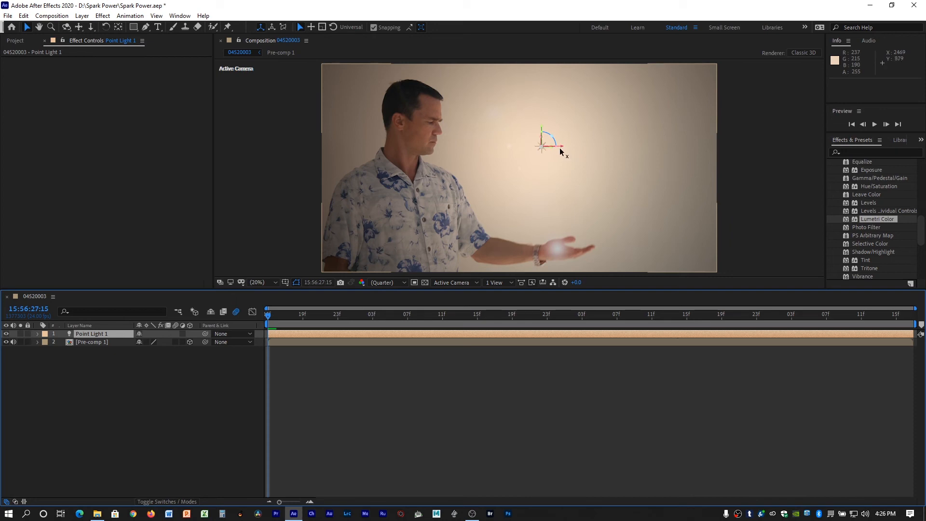
left_click_drag(561, 149, 461, 135)
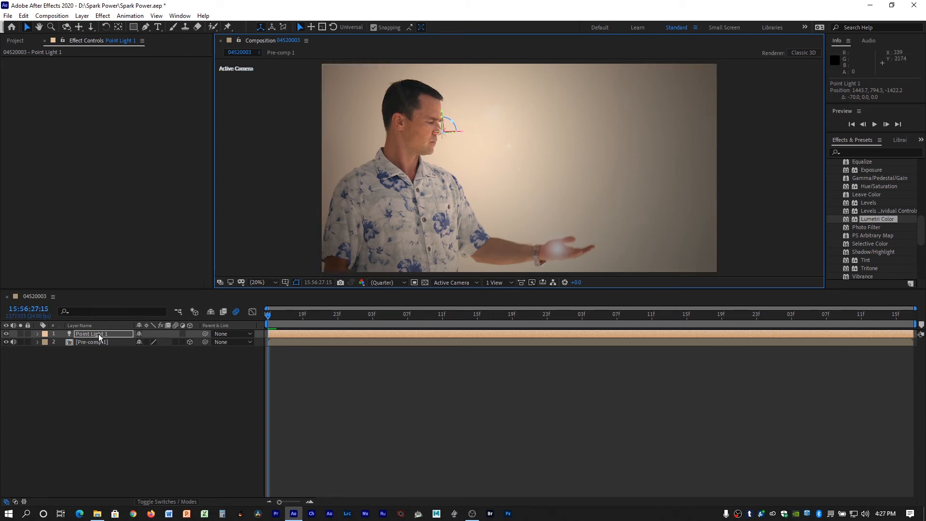
Create a second light of type Ambient, white at 100% intensity.
left_click(82, 15)
mouse_move(91, 28)
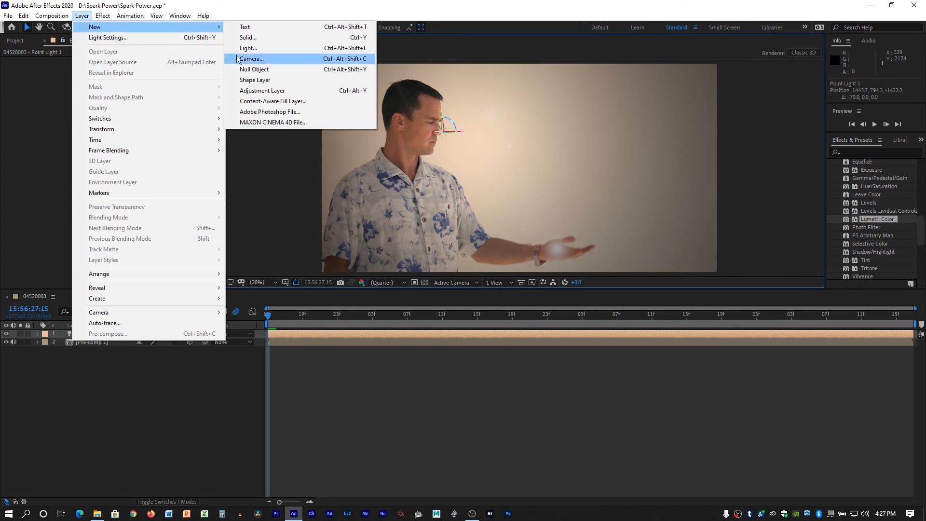
left_click(279, 50)
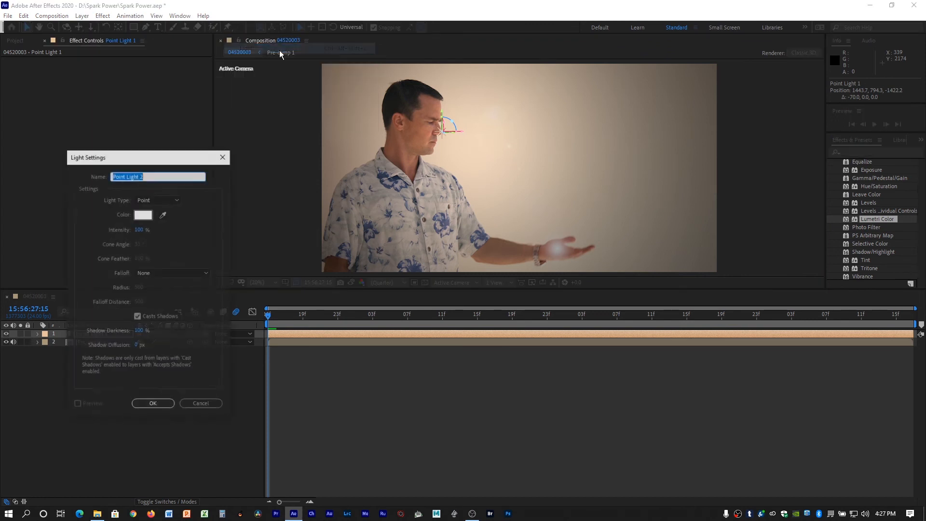
left_click(167, 200)
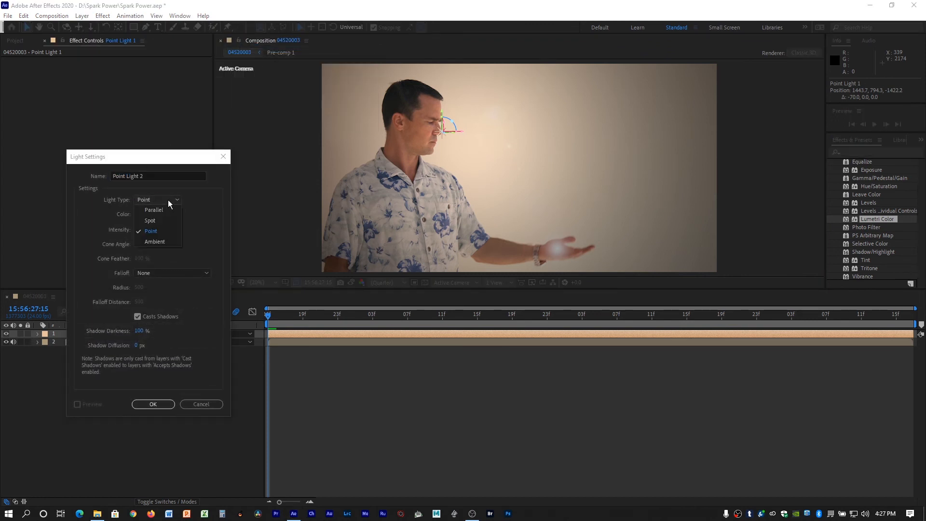
left_click(154, 242)
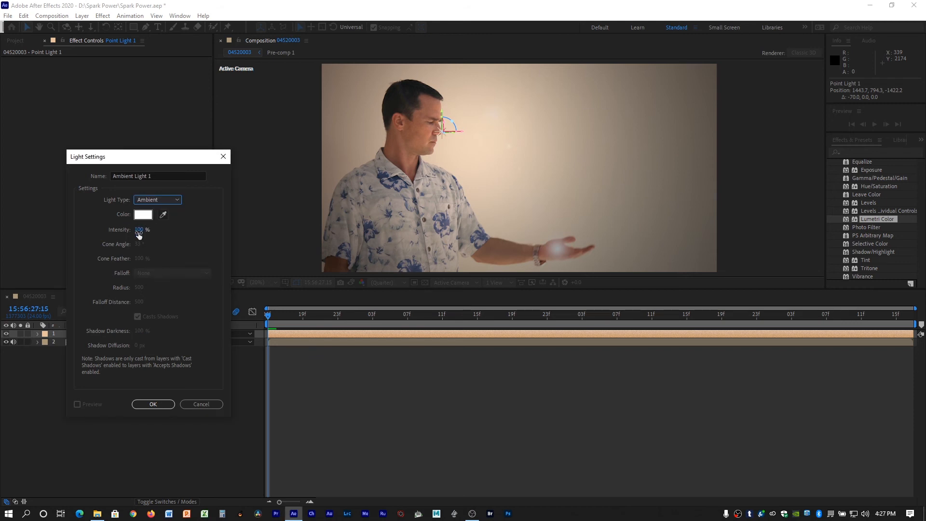
left_click(145, 403)
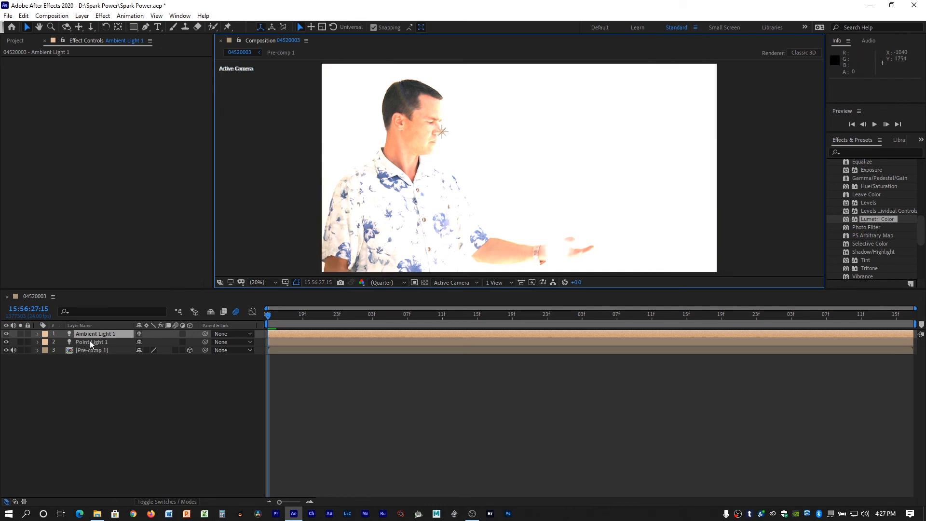
Reduce Point Light 1's intensity to 10% and shift the light along the X axis to about 1319.
left_click(37, 342)
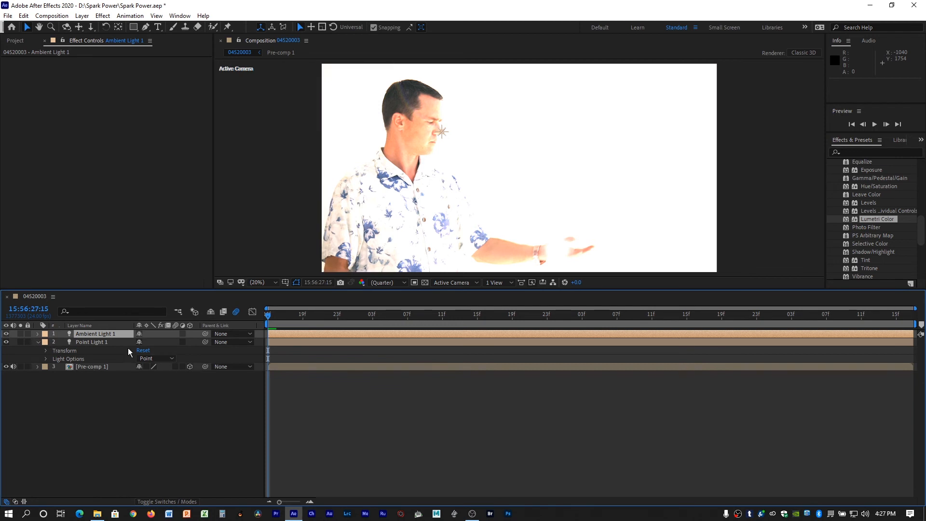
left_click(45, 358)
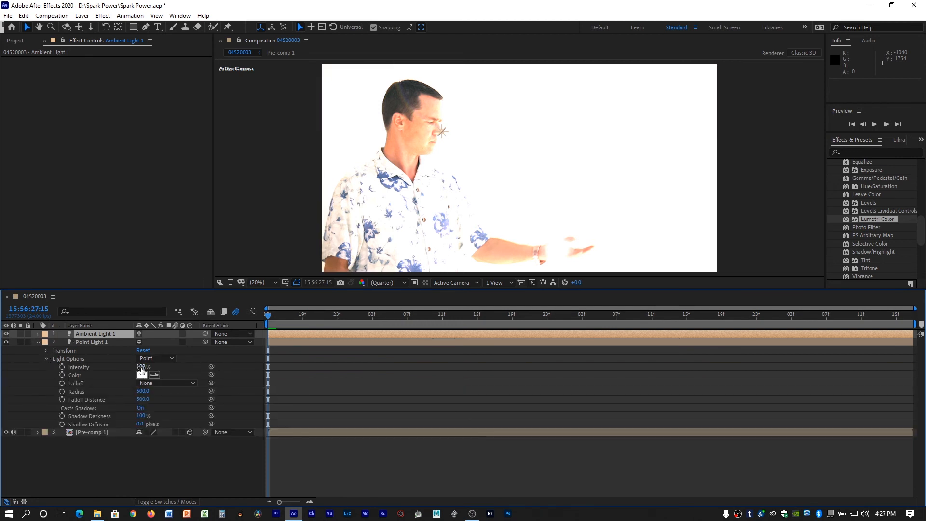
left_click_drag(141, 367, 85, 360)
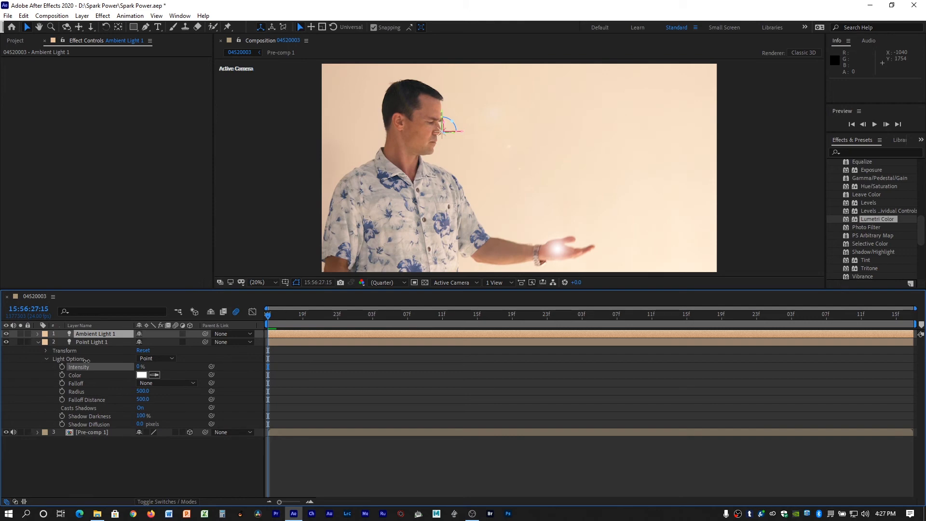
left_click(86, 360)
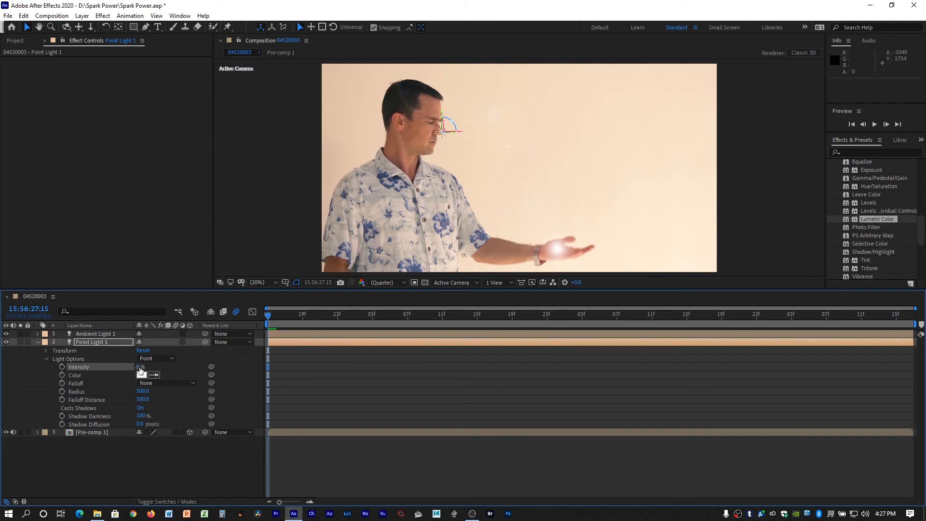
left_click_drag(141, 367, 143, 366)
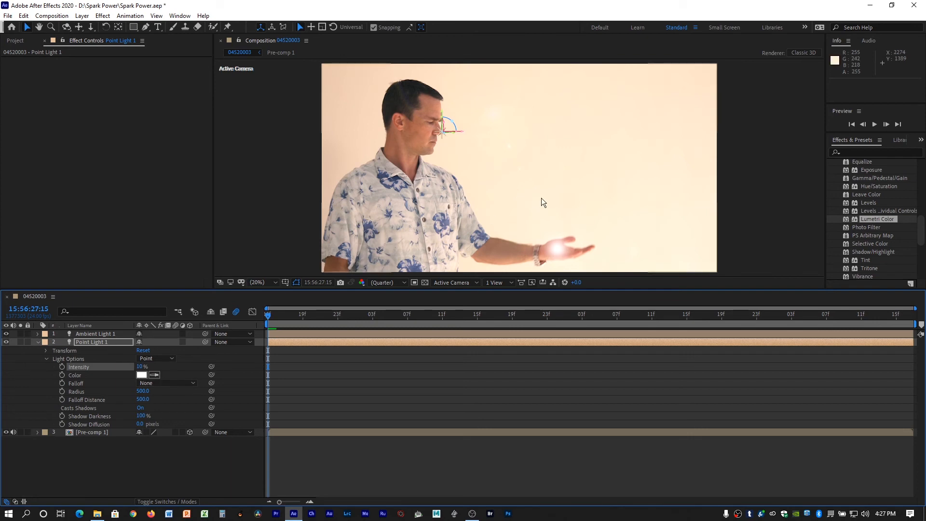
left_click_drag(461, 136, 448, 128)
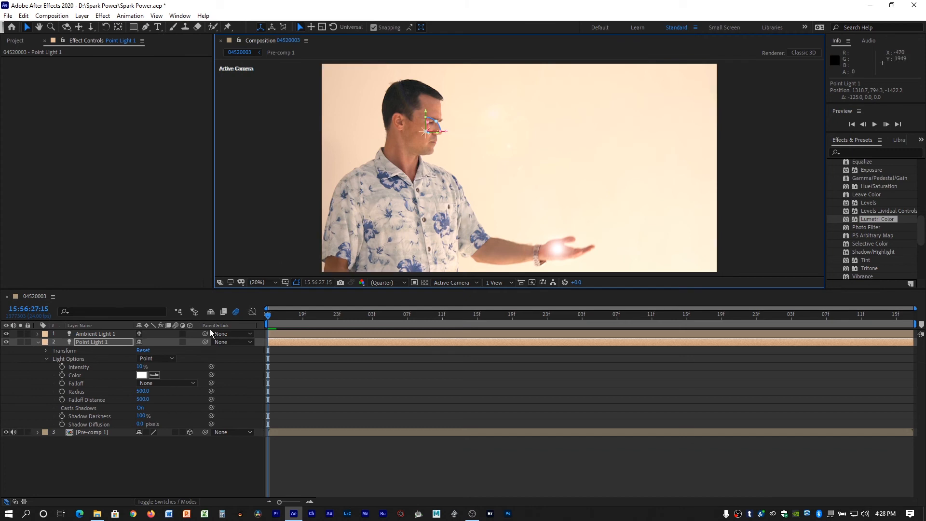
Change Point Light 1's colour to a pale, warm orange.
left_click(140, 376)
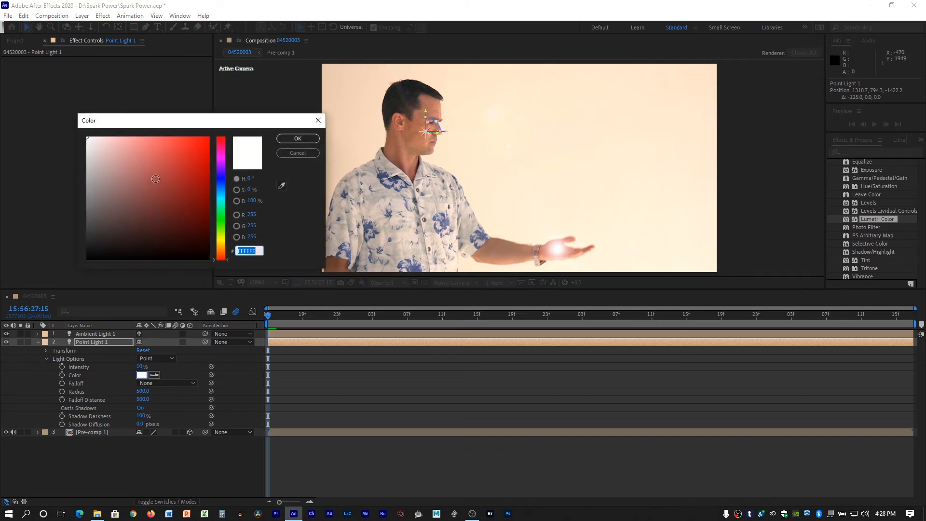
left_click(115, 141)
left_click(224, 244)
left_click(224, 246)
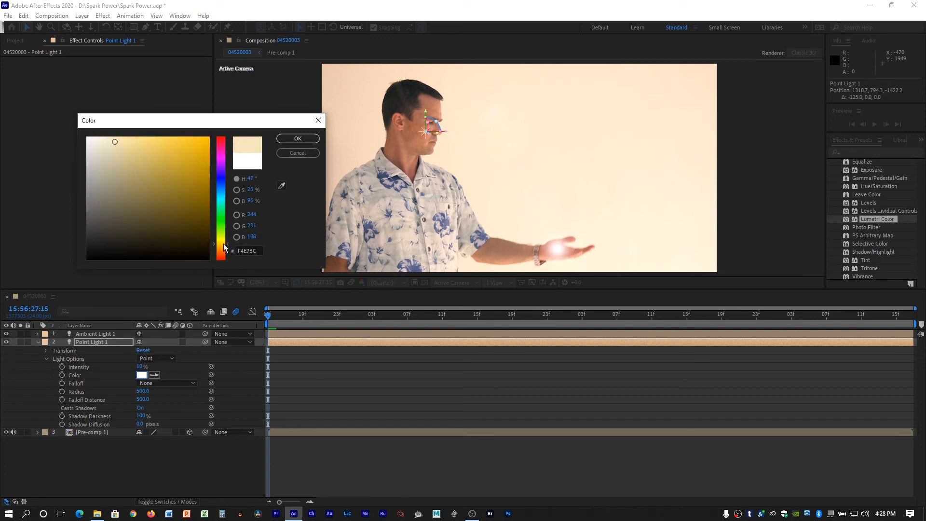
left_click(137, 138)
left_click(135, 137)
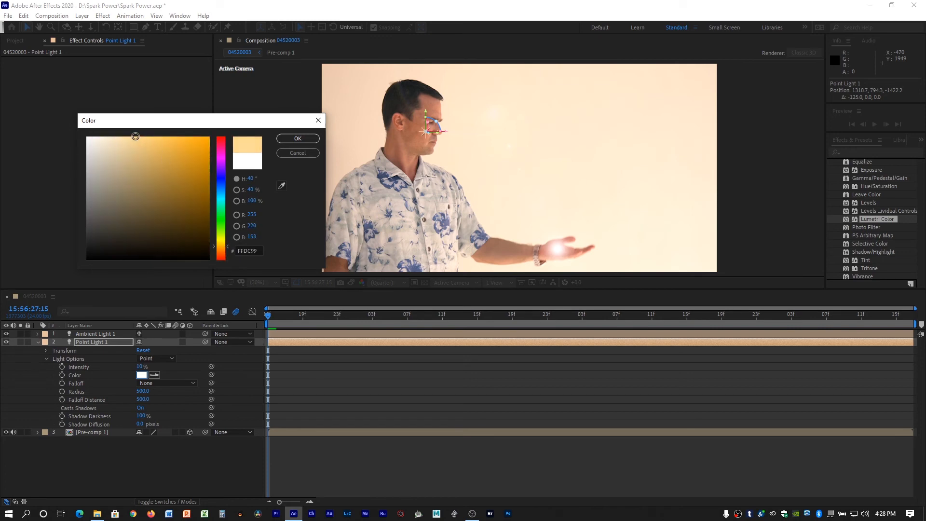
left_click(215, 249)
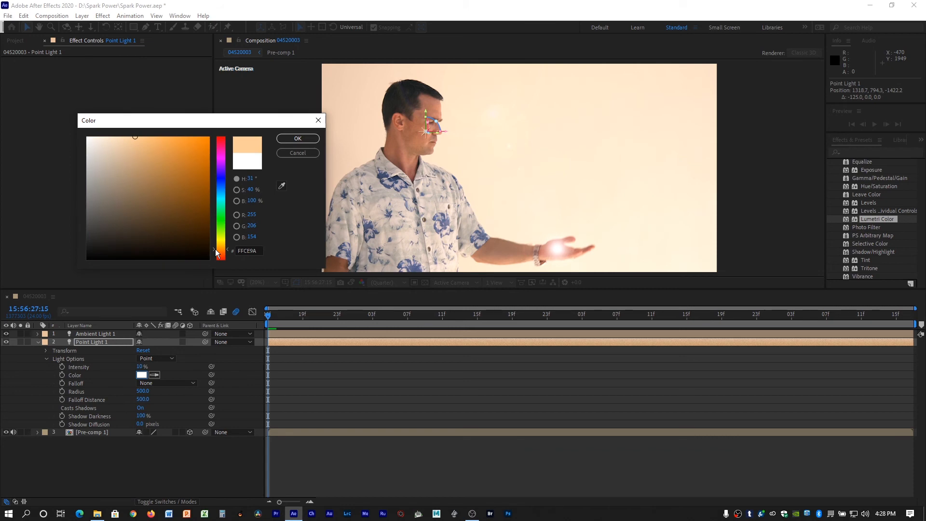
mouse_move(146, 158)
left_mouse_down()
mouse_move(122, 142)
mouse_move(130, 141)
left_mouse_up()
left_click(288, 138)
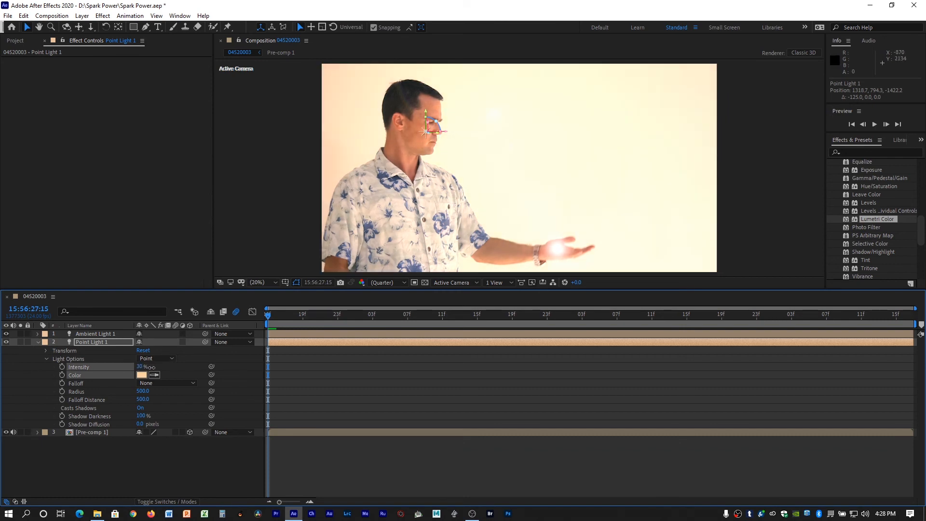
Raise Point Light 1's intensity to 20% and reposition it along the X axis to about 1239, over the man's cheek.
left_click_drag(149, 368, 148, 367)
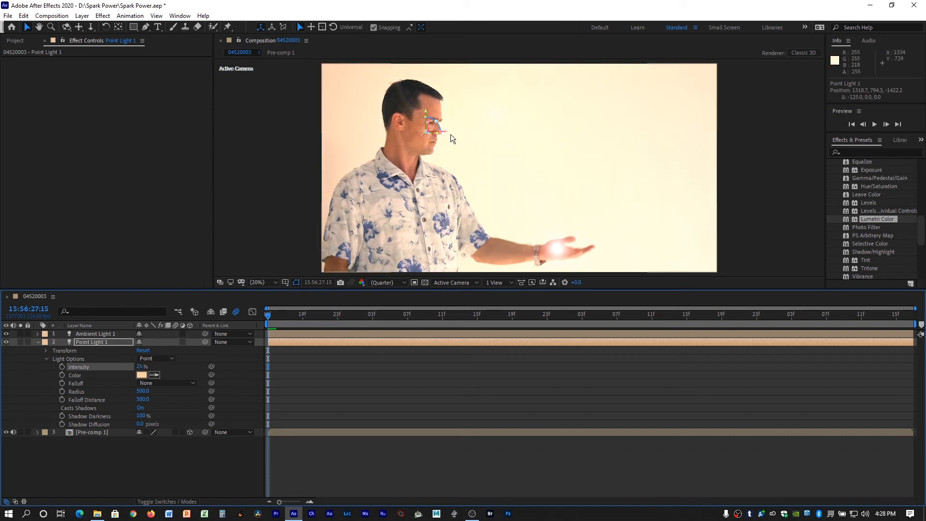
left_click_drag(444, 134, 424, 127)
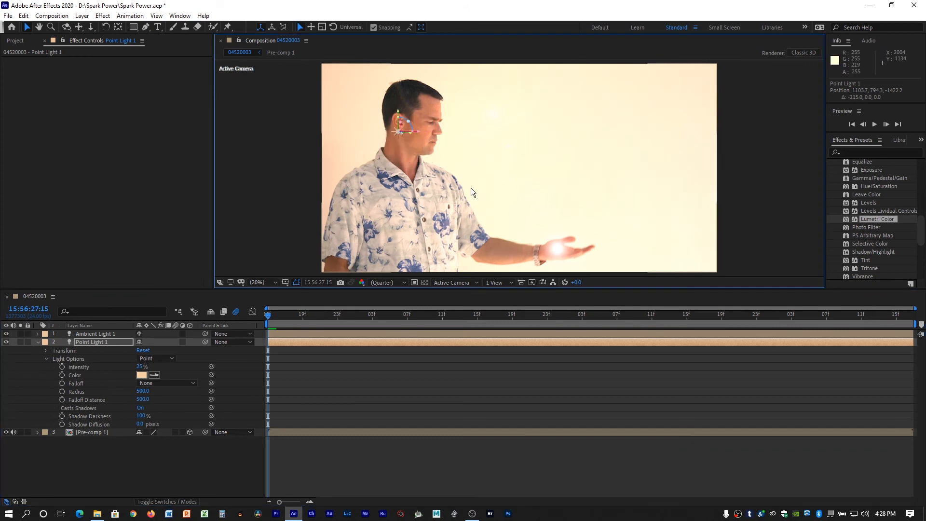
left_click(138, 366)
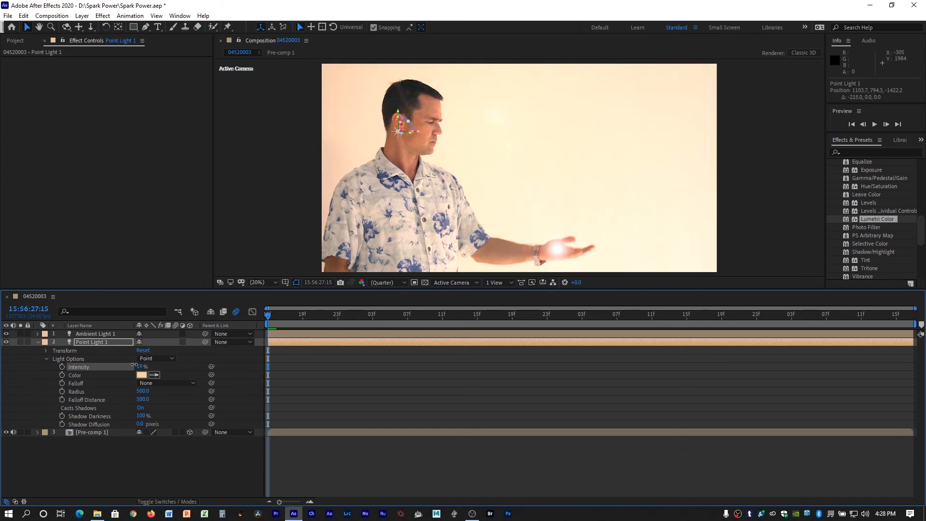
left_click_drag(417, 135, 426, 134)
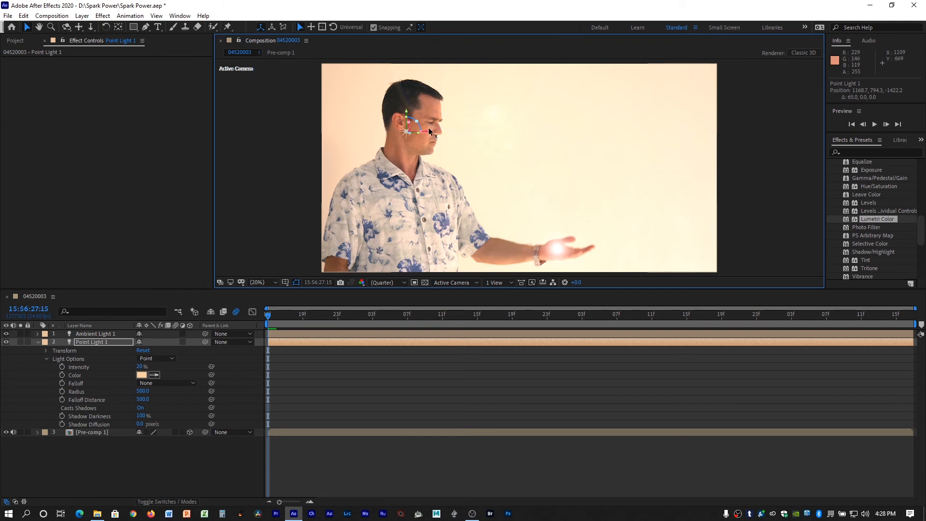
left_click_drag(425, 131, 388, 129)
left_click_drag(445, 133, 434, 133)
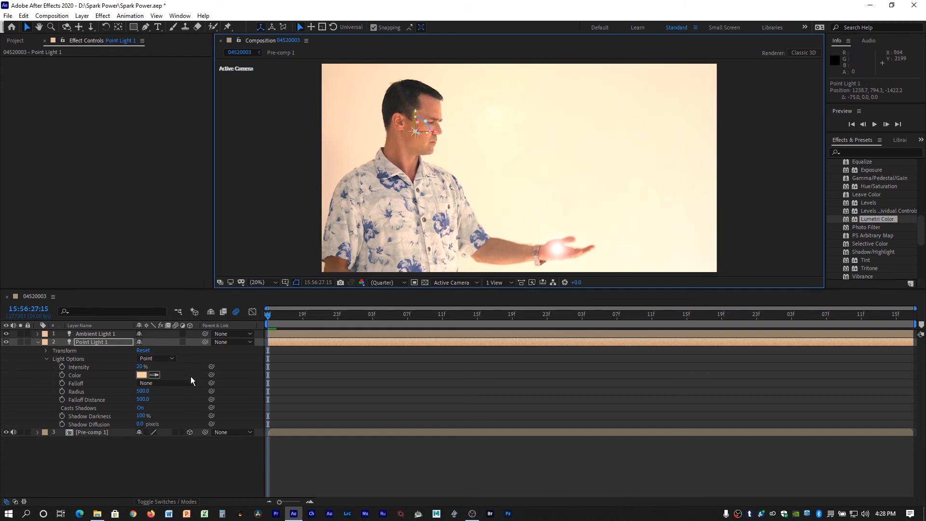
Add the expression wiggle(10,12) to Point Light 1's Intensity and play the clip to preview the flicker.
left_click(61, 368, "alt")
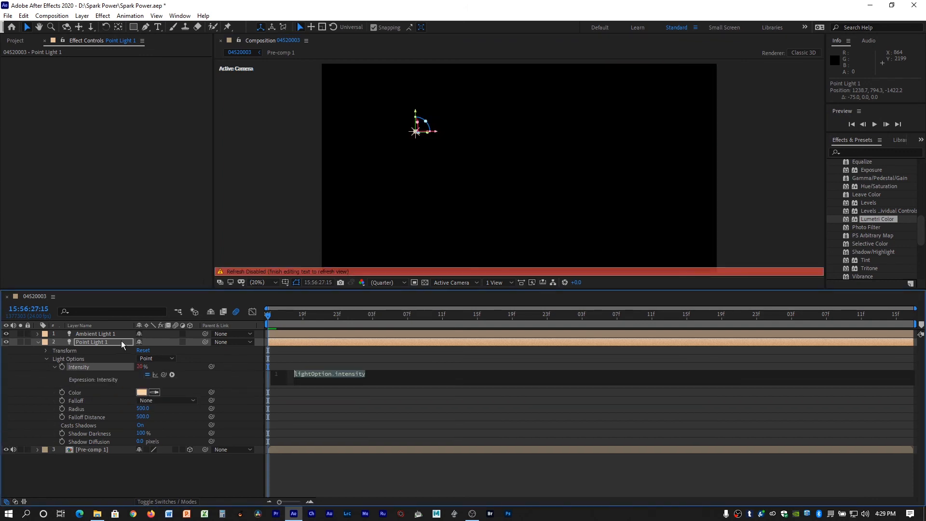
type("wig")
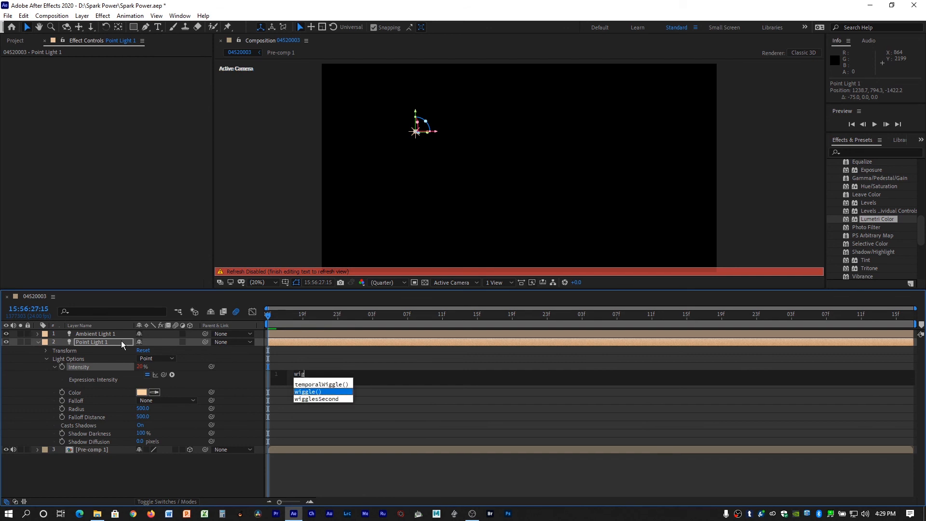
type("gle")
key("Return")
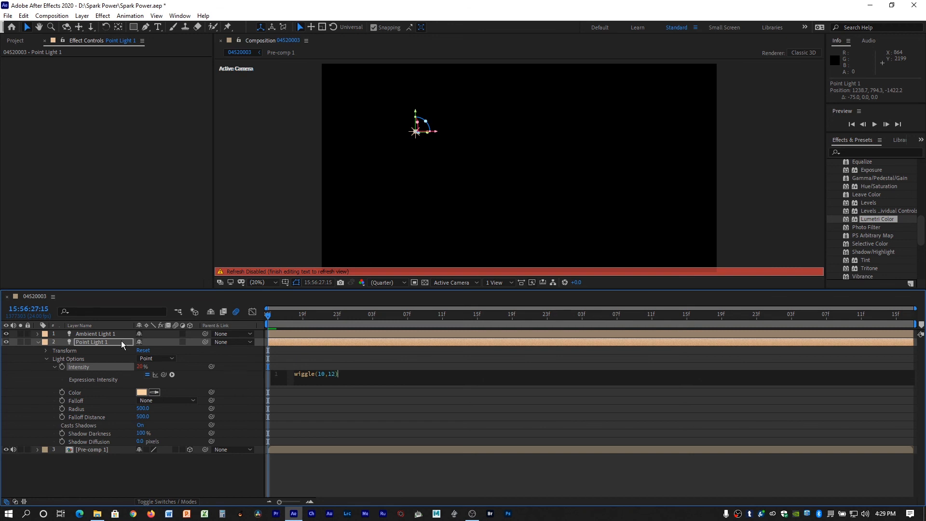
key("KP_Enter")
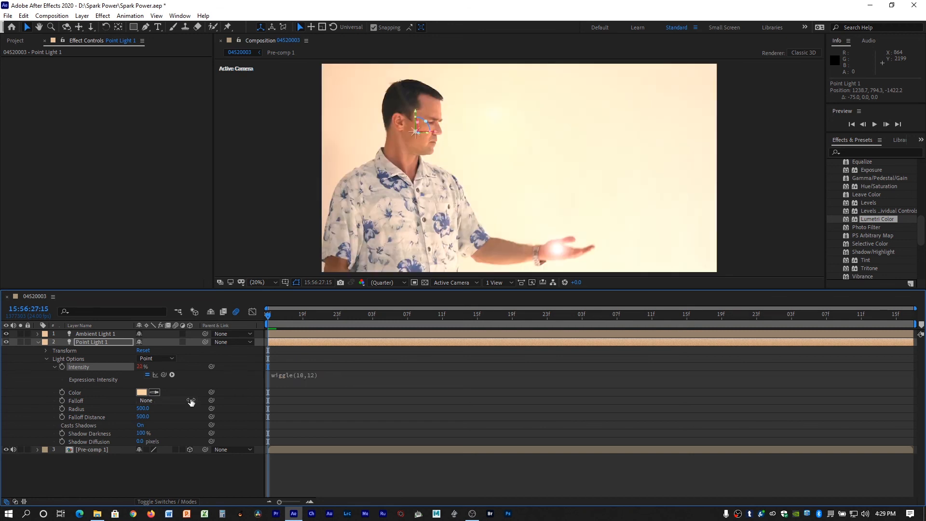
key("space")
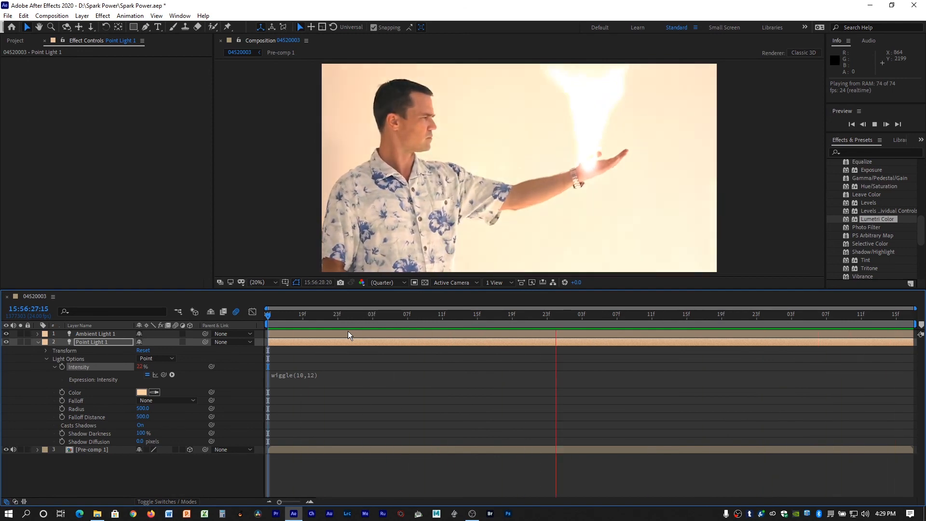
key("space")
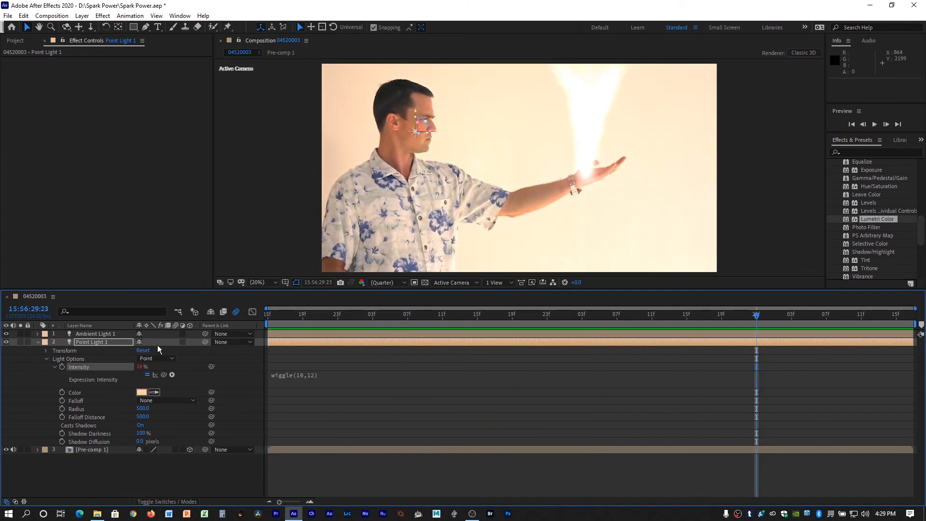
Lower Point Light 1's intensity slightly and preview the clip from the start to check the flicker.
left_click_drag(308, 318, 244, 323)
left_click_drag(139, 366, 135, 367)
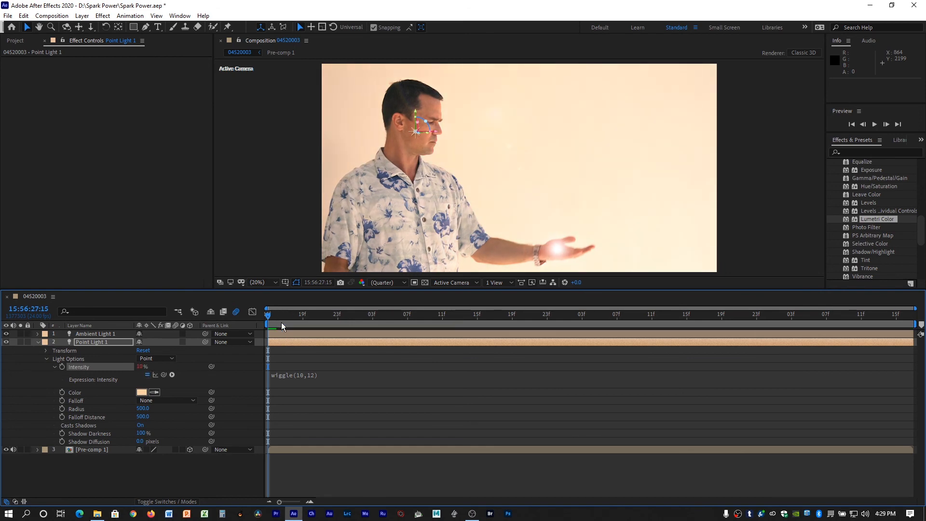
key("space")
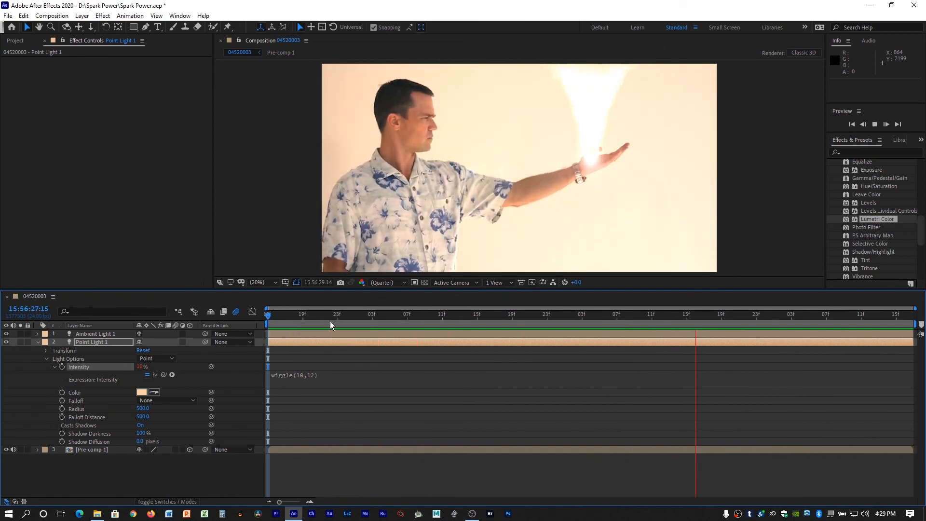
left_click(452, 321)
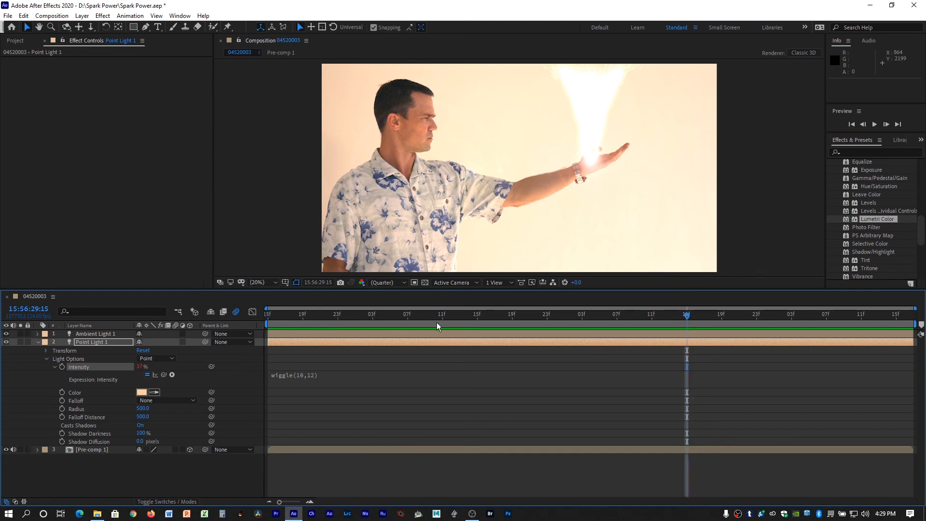
left_click_drag(473, 309, 721, 294)
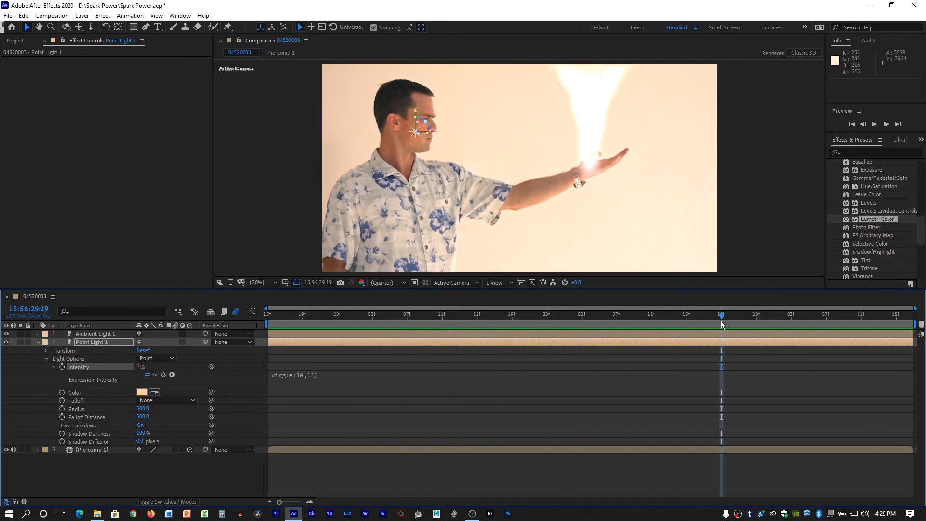
left_click_drag(679, 314, 248, 311)
key("space")
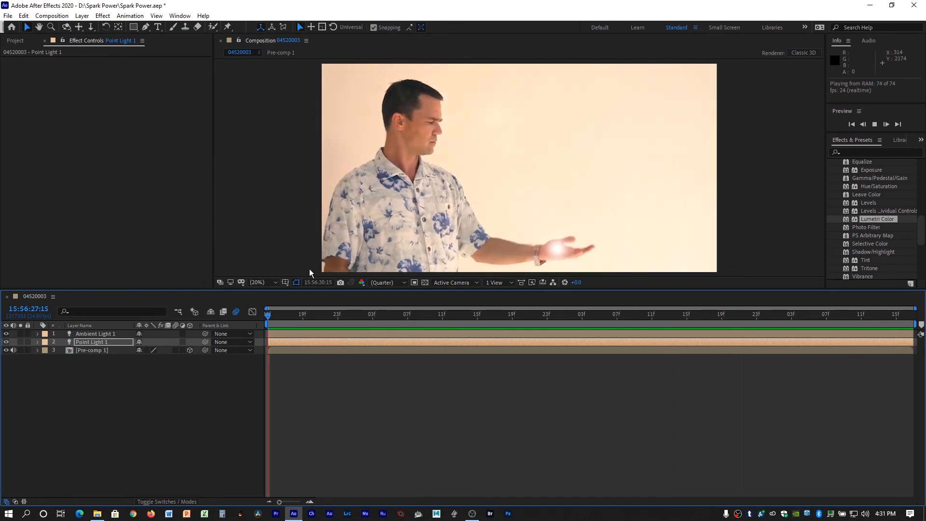
key("space")
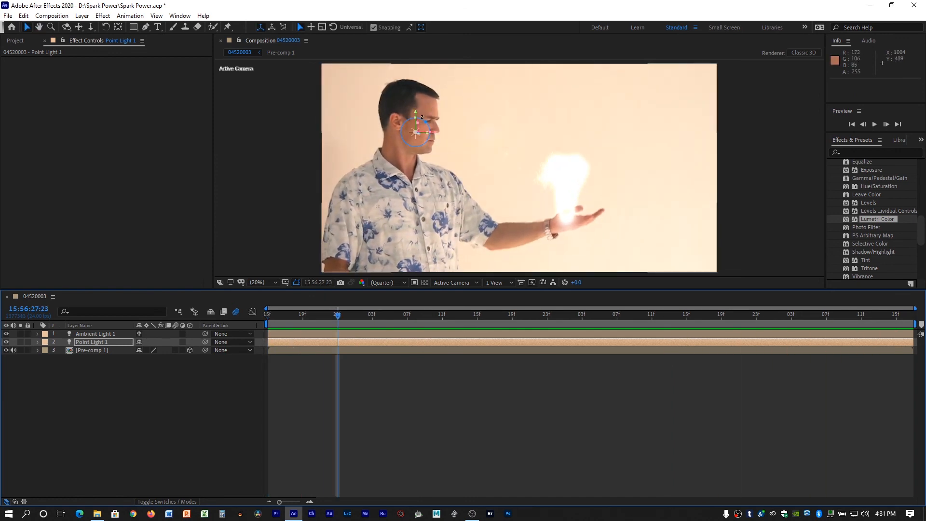
Move Point Light 1 down along the Y axis to about 1379, over the man's chest, and preview the lighting.
left_click_drag(415, 112, 410, 170)
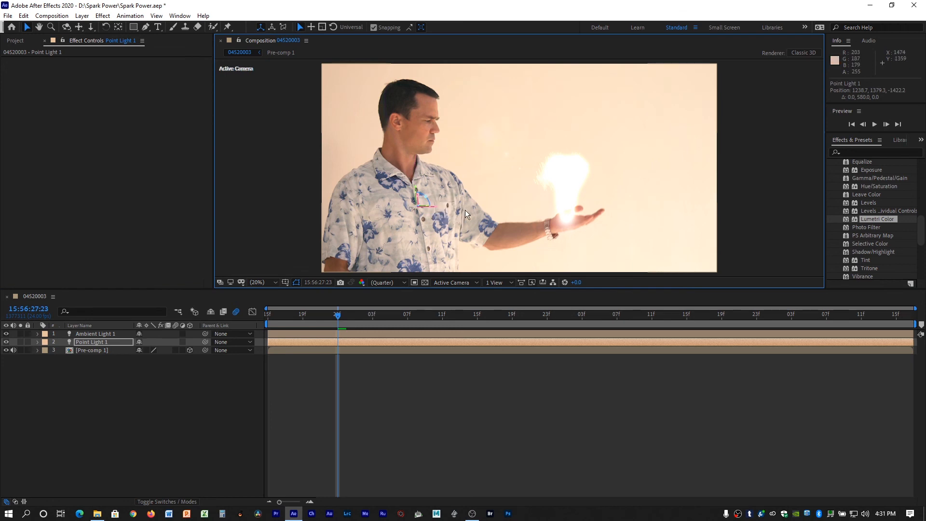
key("space")
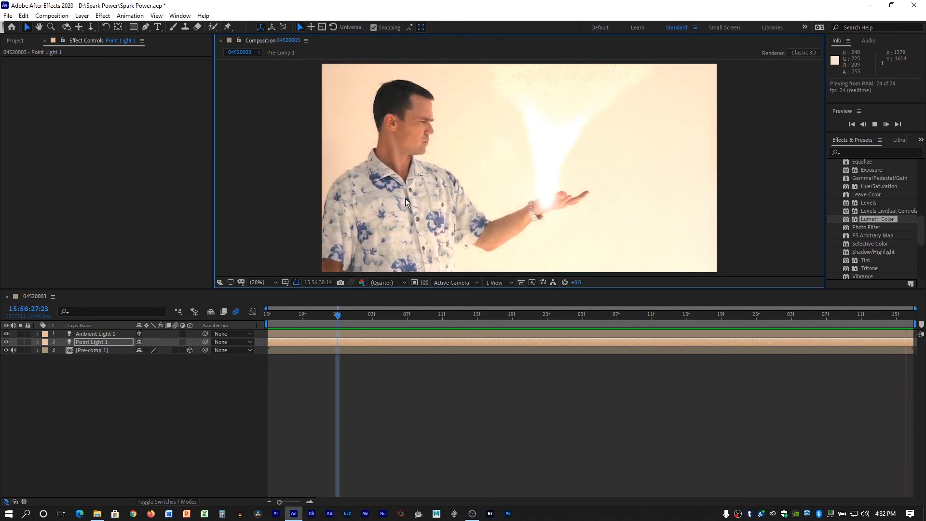
key("space")
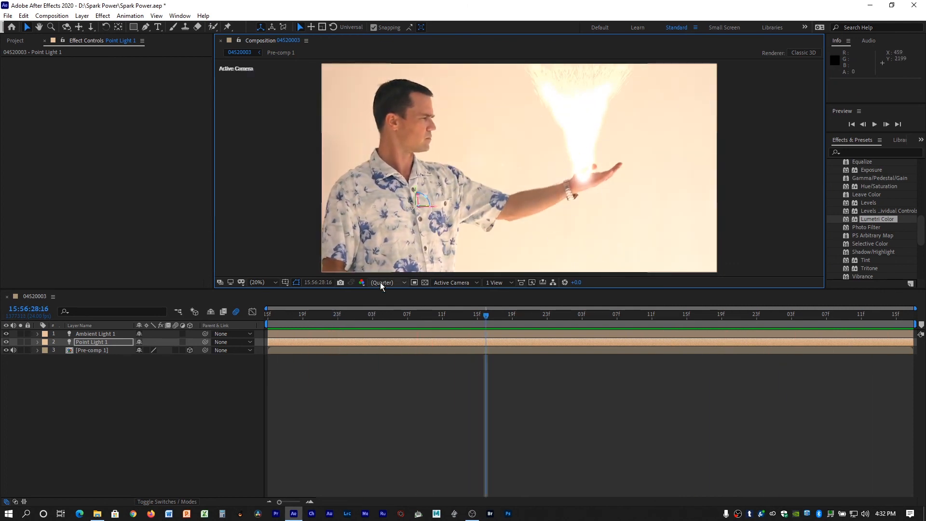
Open Pre-comp 1 and go to 15:56:28:14, where the spark vortex is fully developed.
left_click(102, 350)
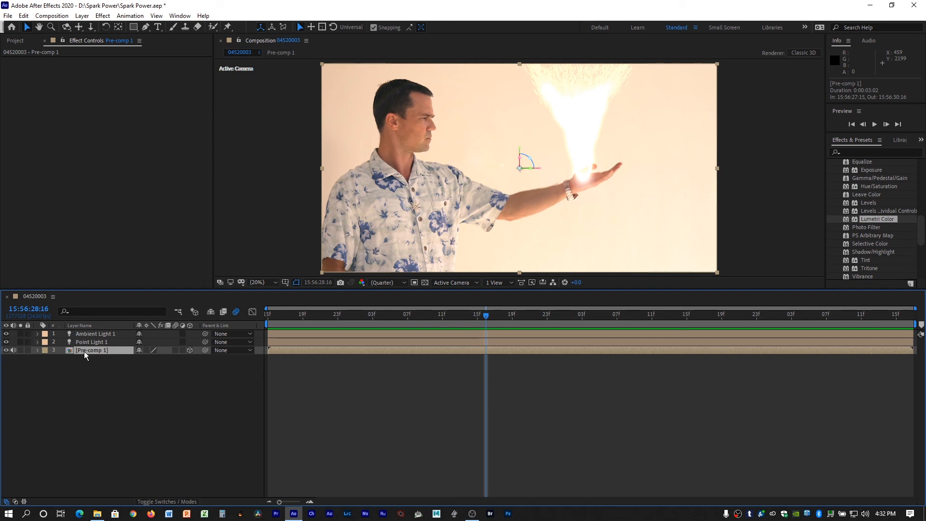
double_click(84, 351)
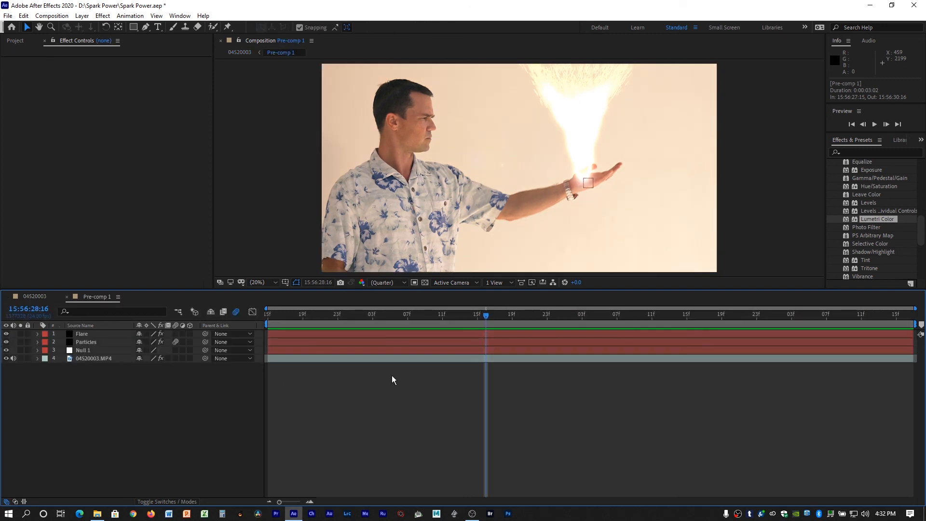
left_click(512, 314)
left_click_drag(513, 316, 470, 316)
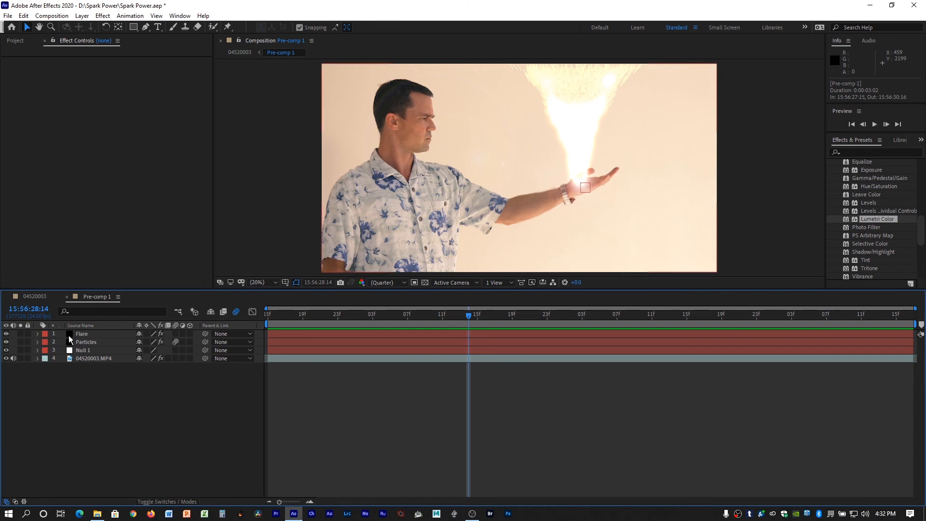
Reduce the Glow Radius of the Particles layer's Glow effect to 43.
left_click(37, 341)
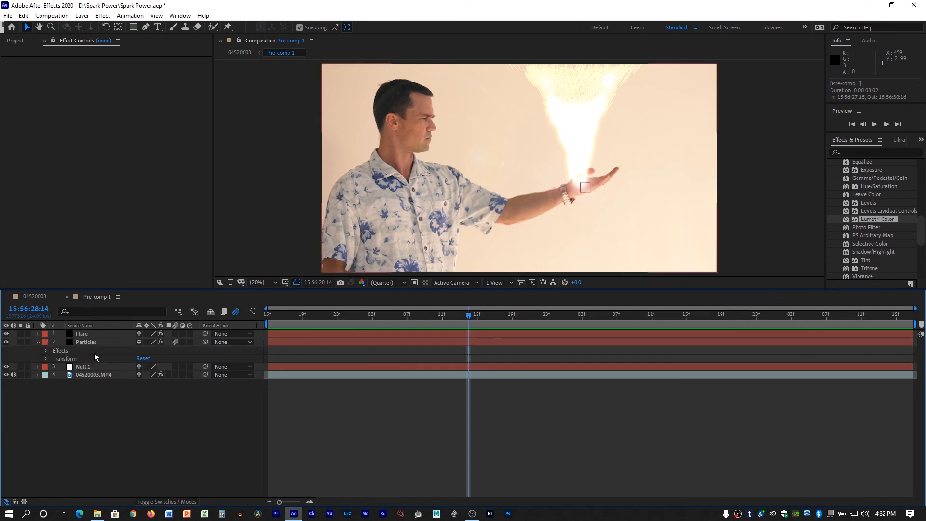
left_click(45, 351)
left_click(54, 359)
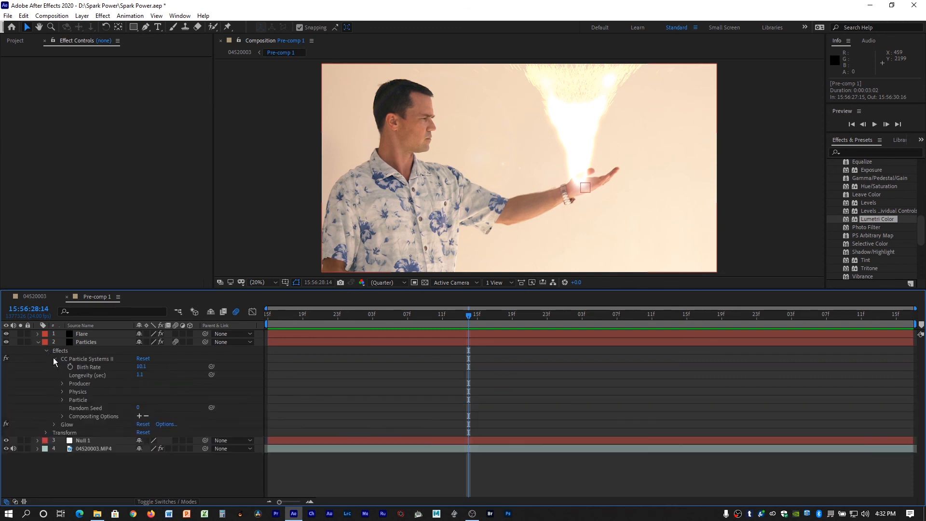
left_click(53, 424)
scroll(206, 412, "down", 2)
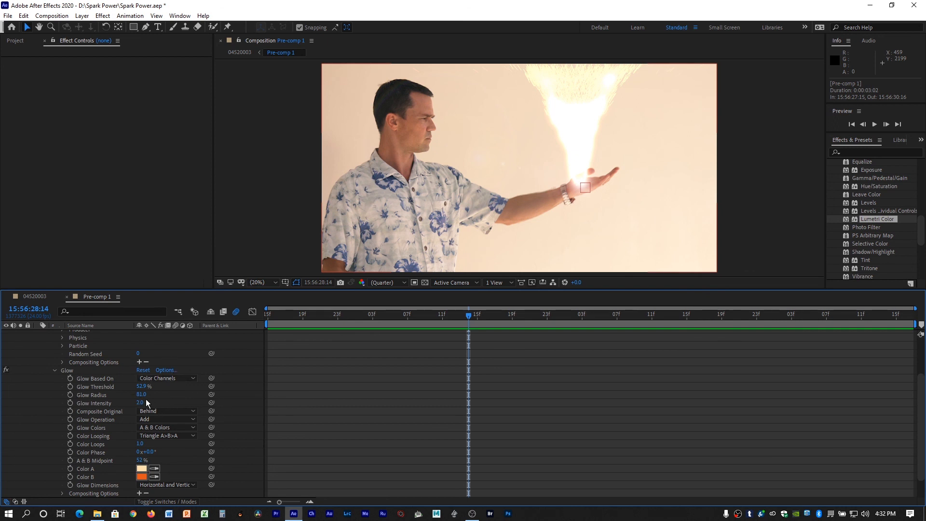
left_click_drag(141, 395, 122, 393)
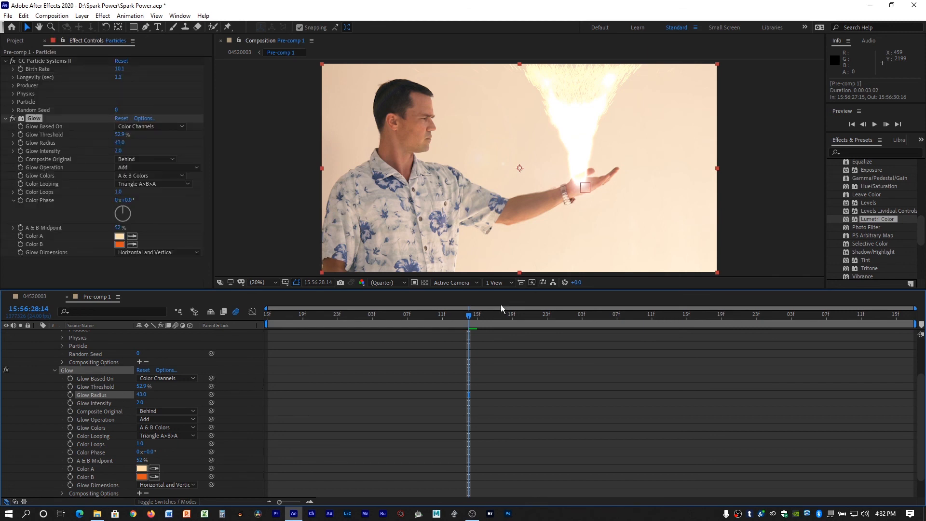
Collapse the Particles layer's properties, return to the 04520003 composition and play the composite to check the glow.
left_click(54, 369)
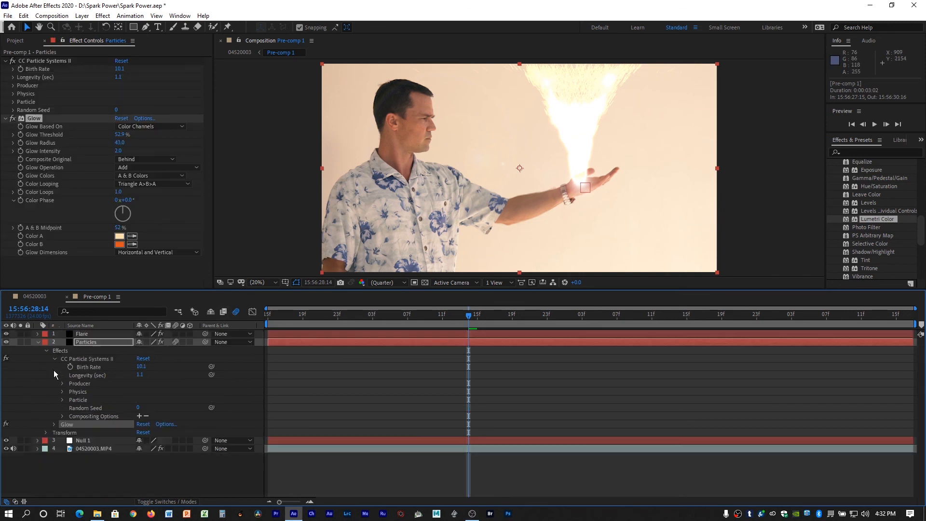
left_click(38, 343)
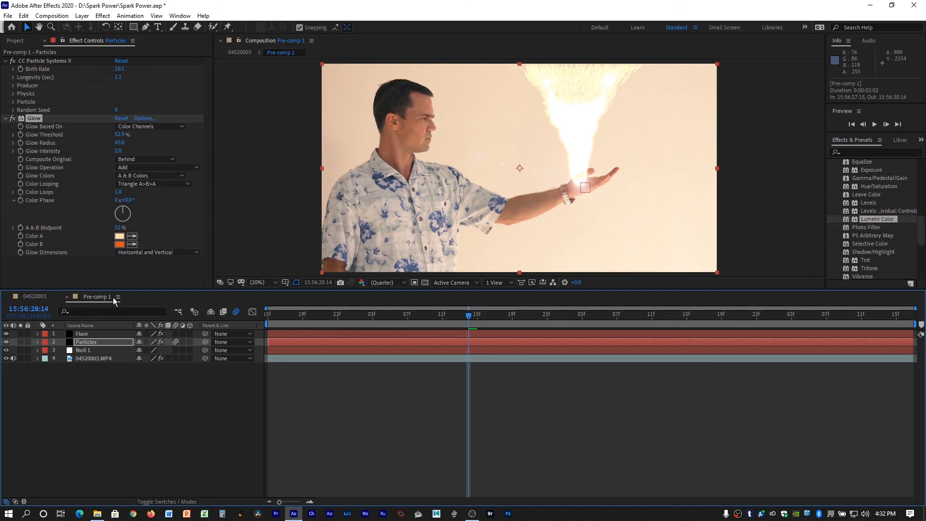
left_click(28, 297)
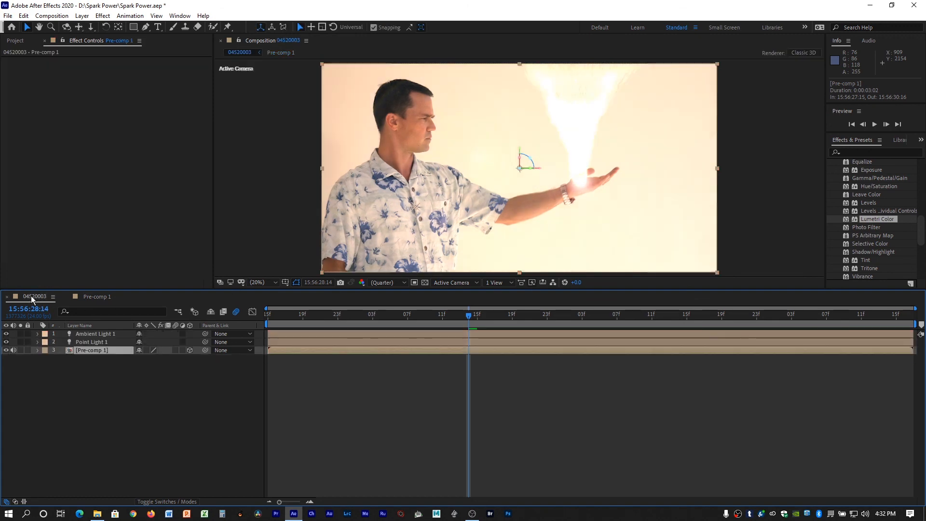
key("space")
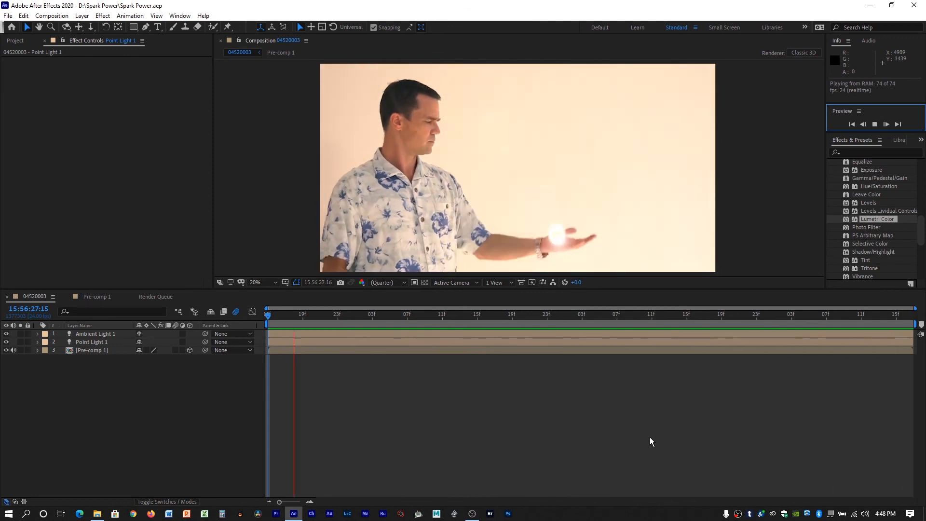
Add the 04520003 composition to the render queue and render it with Best Settings and Lossless output to 04520003_2.avi.
left_click(8, 16)
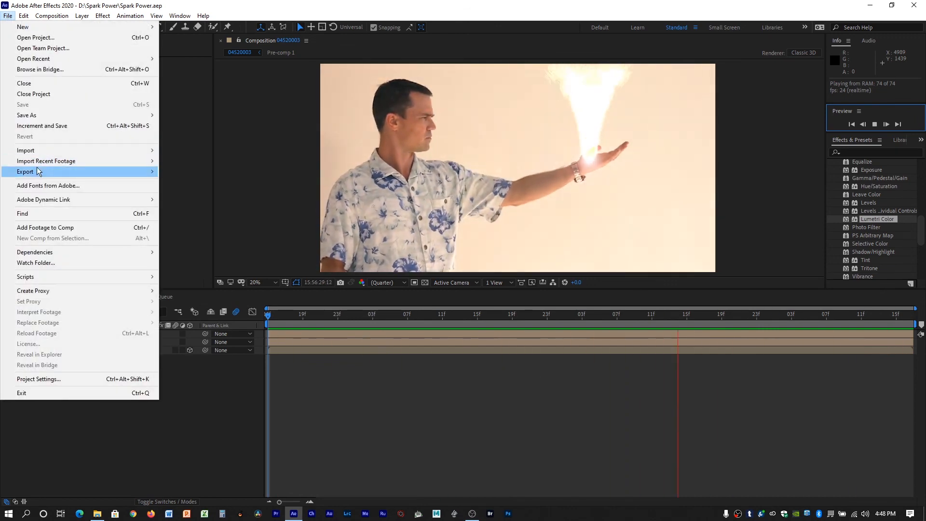
mouse_move(150, 171)
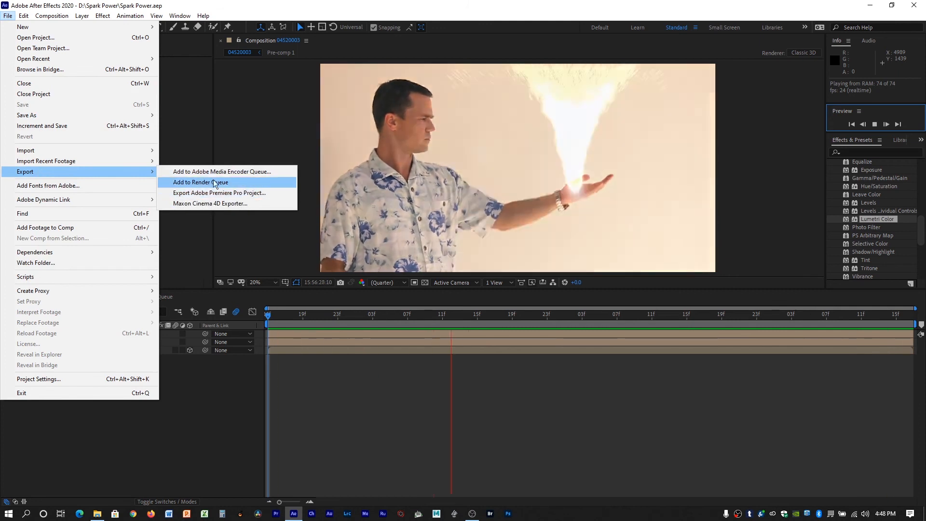
left_click(194, 182)
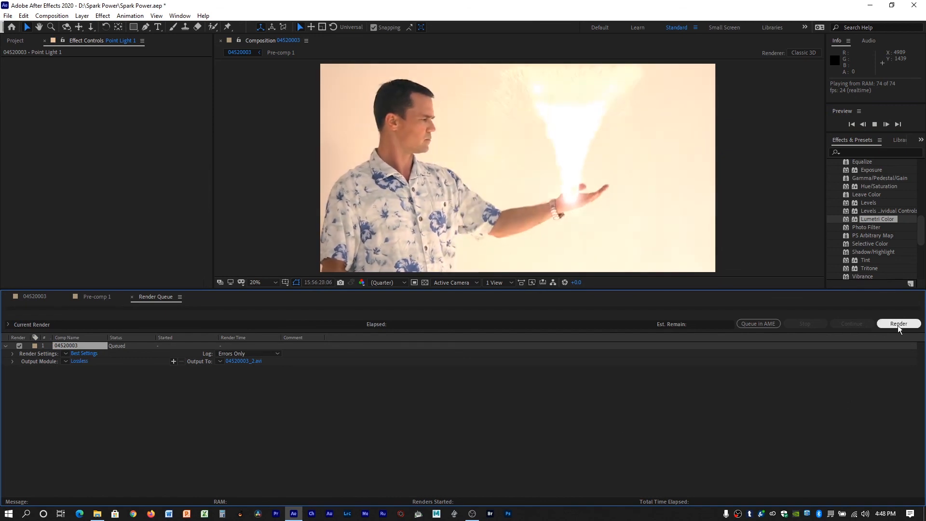
left_click(897, 325)
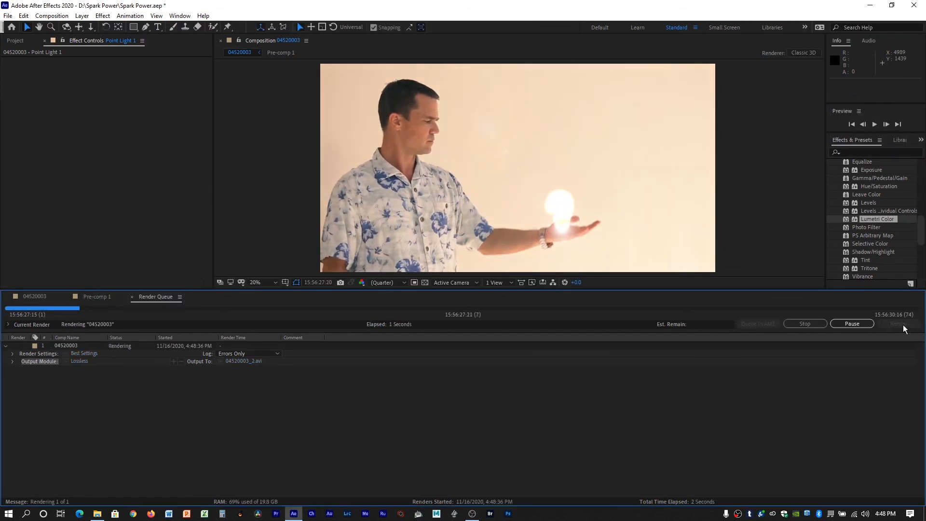